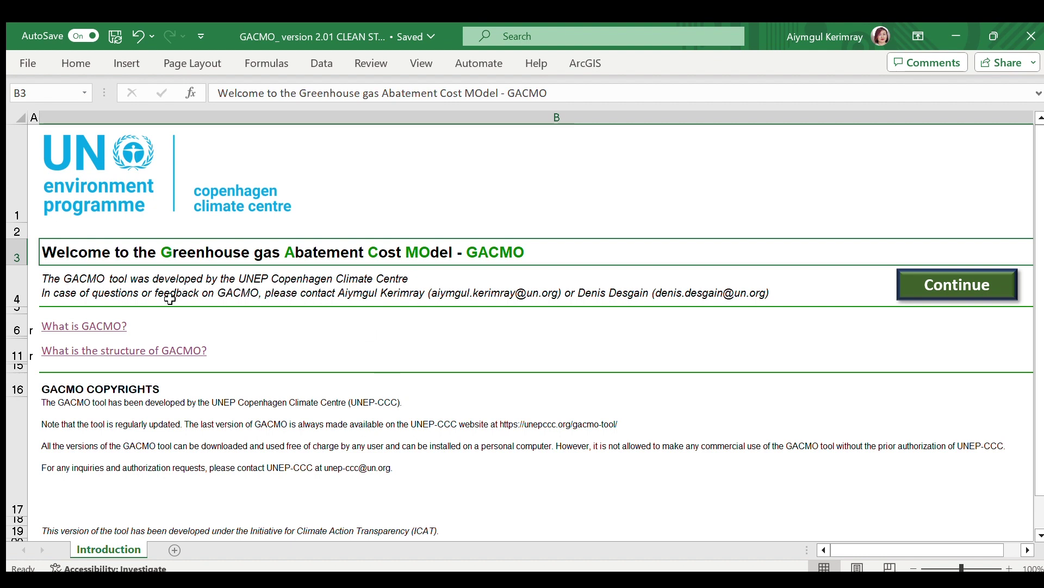
# Expand and collapse the "What is GACMO?" explanation, then continue from the Introduction to the Guidance sheet
pyautogui.click(116, 327)
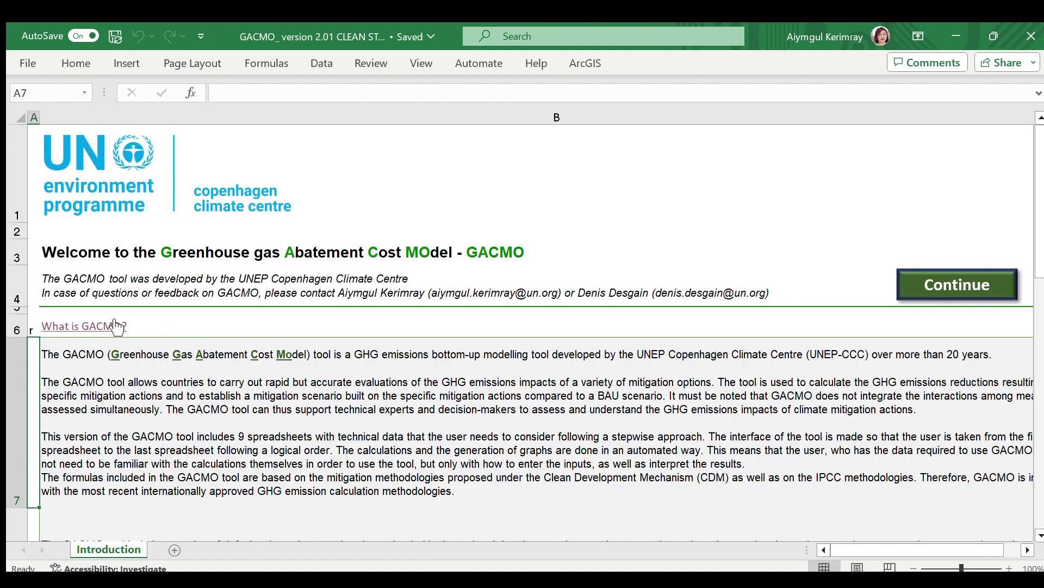
pyautogui.click(114, 326)
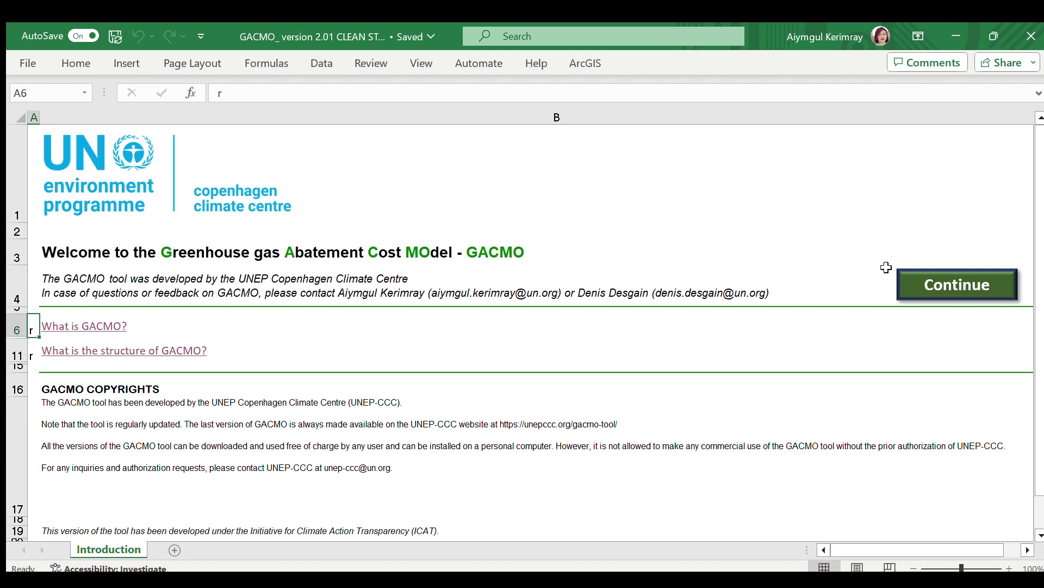
pyautogui.click(927, 291)
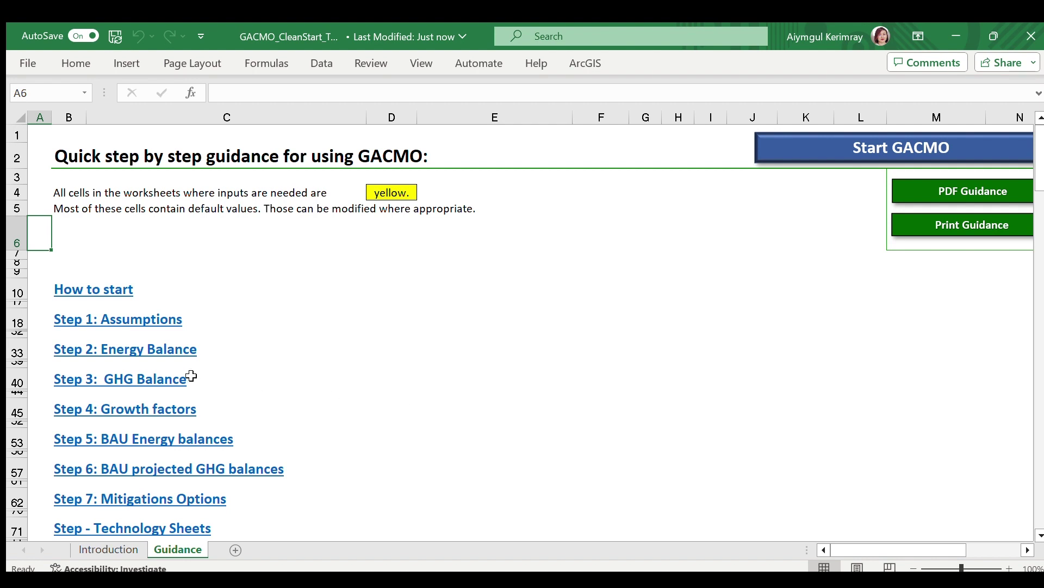
# Expand and collapse the "Step 2: Energy Balance" guidance, then start GACMO to open the Assumptions sheet
pyautogui.click(187, 351)
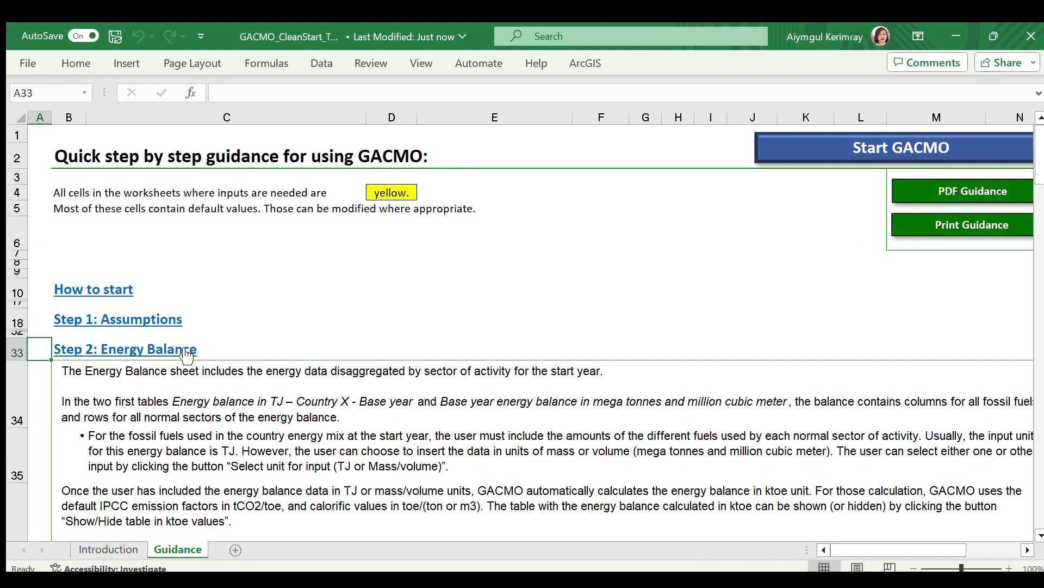
pyautogui.click(187, 353)
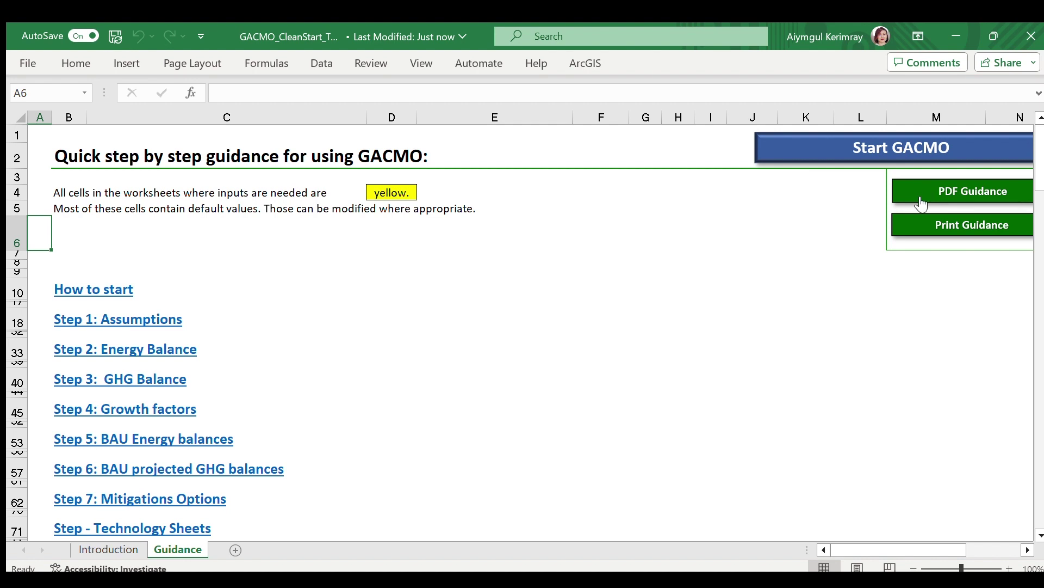
pyautogui.click(907, 157)
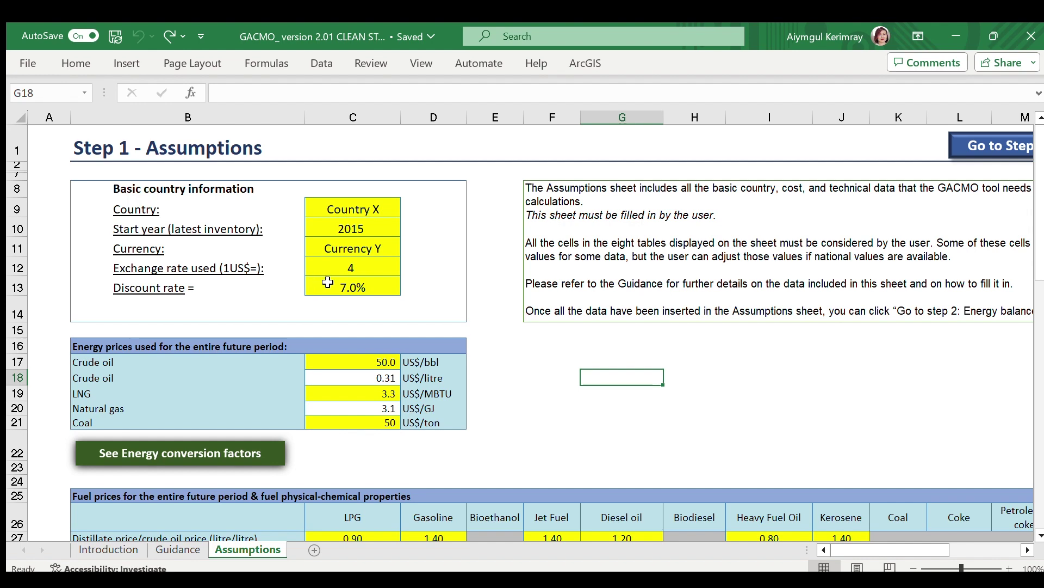
# Examine the Assumptions tables, from basic country information and energy prices to emission factors, global warming potentials, population and GDP
pyautogui.scroll(-3, 328, 348)
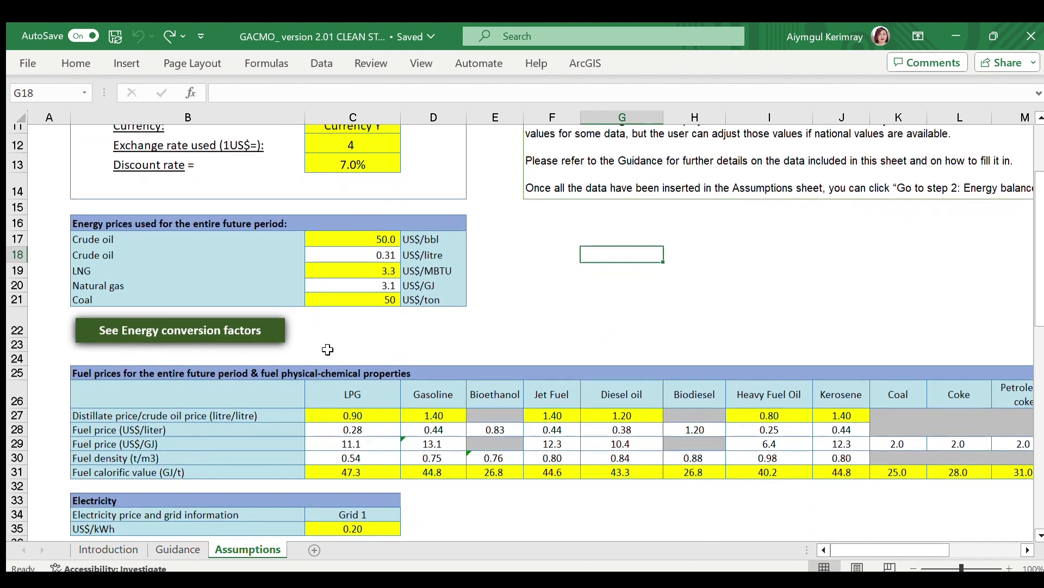
pyautogui.scroll(-3, 328, 349)
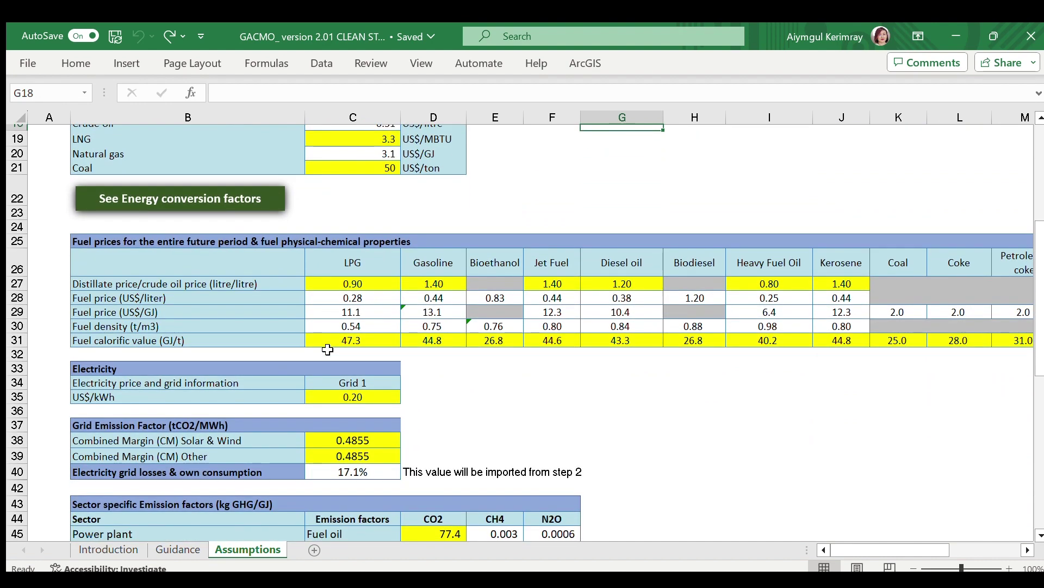
pyautogui.scroll(-3, 328, 349)
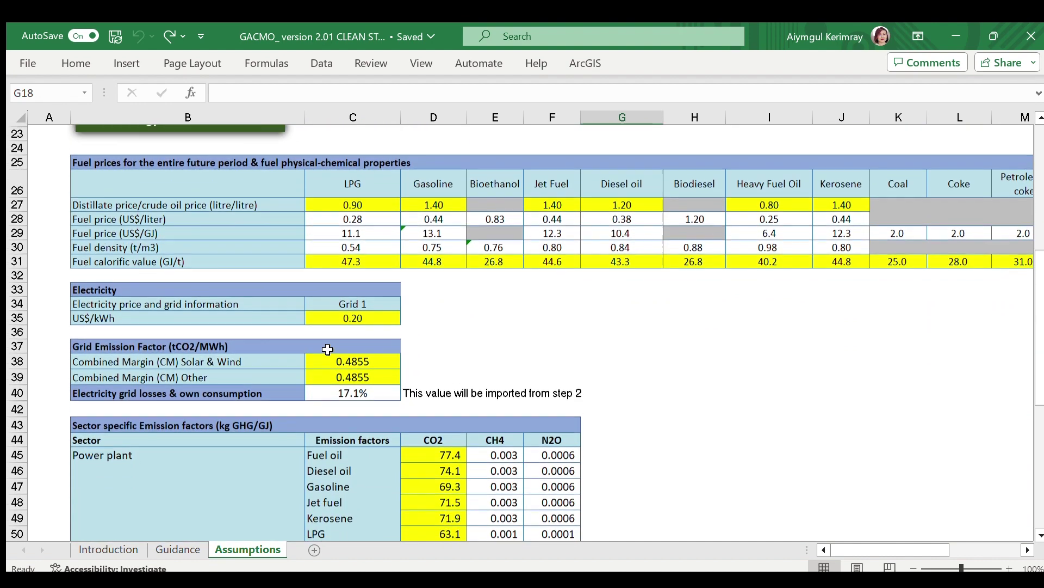
pyautogui.scroll(-3, 328, 349)
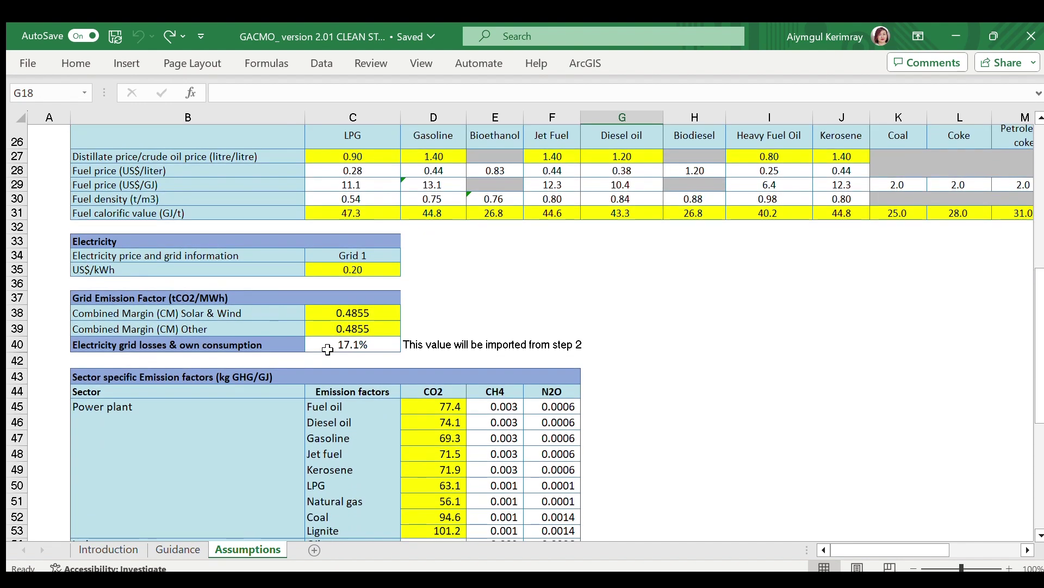
pyautogui.scroll(-6, 328, 349)
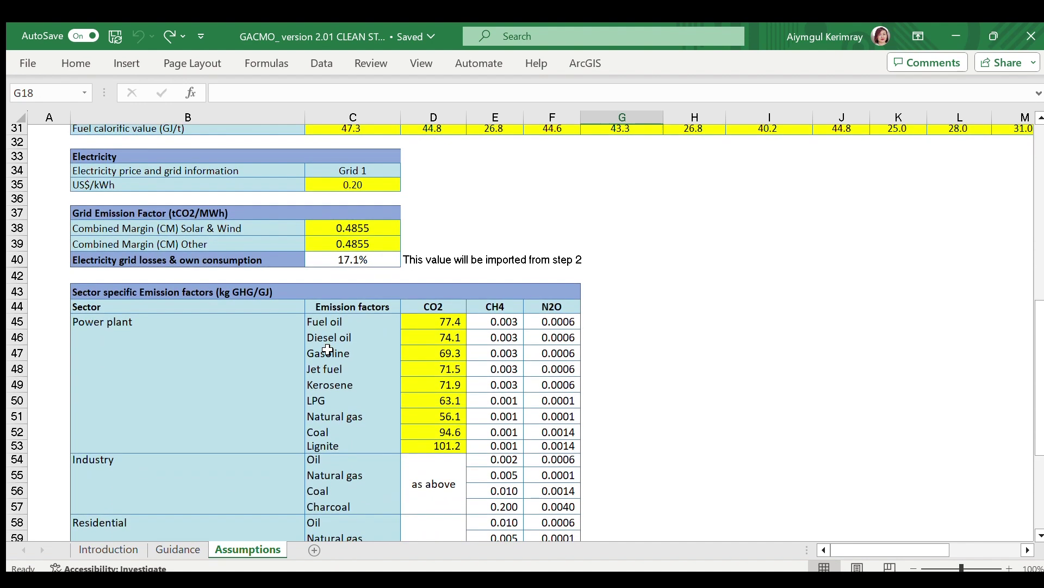
pyautogui.scroll(-2, 328, 349)
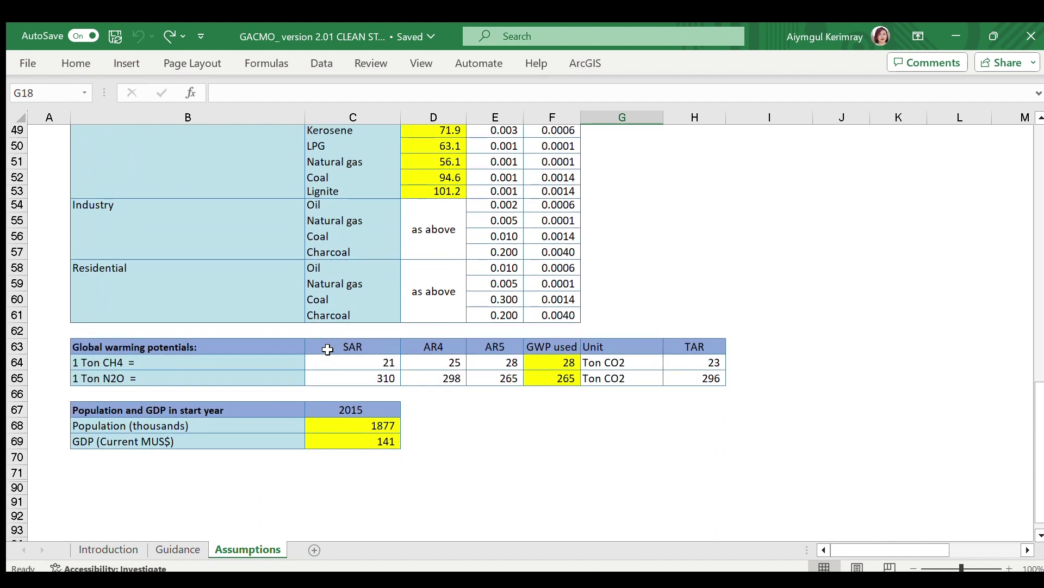
pyautogui.scroll(6, 329, 349)
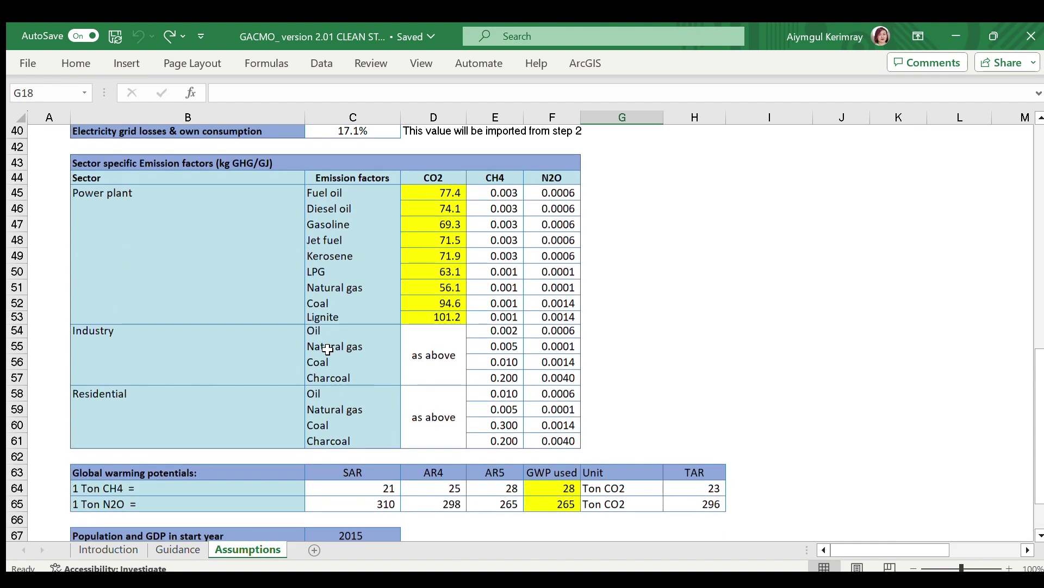
pyautogui.scroll(6, 328, 349)
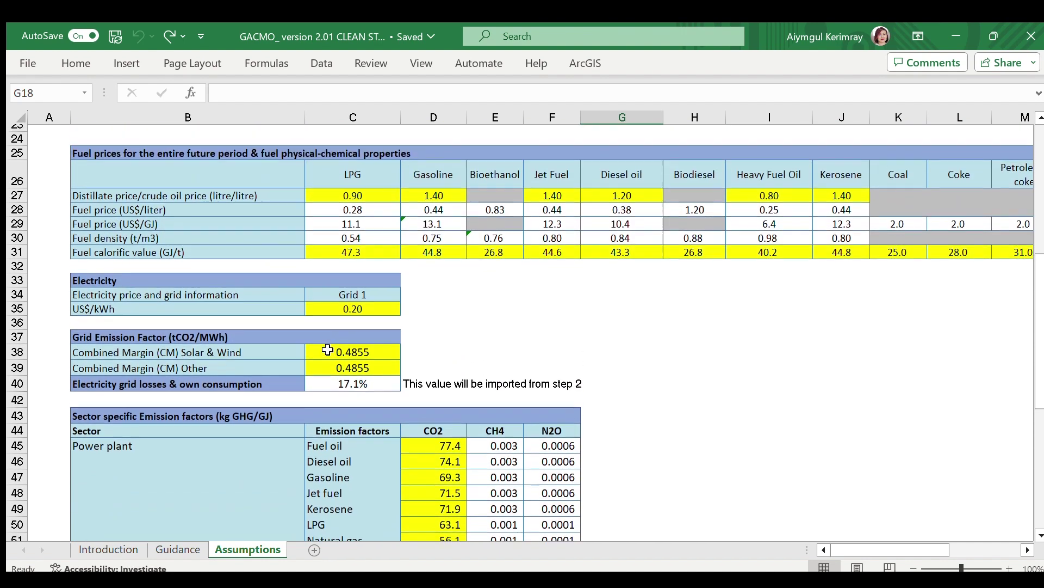
pyautogui.scroll(5, 328, 349)
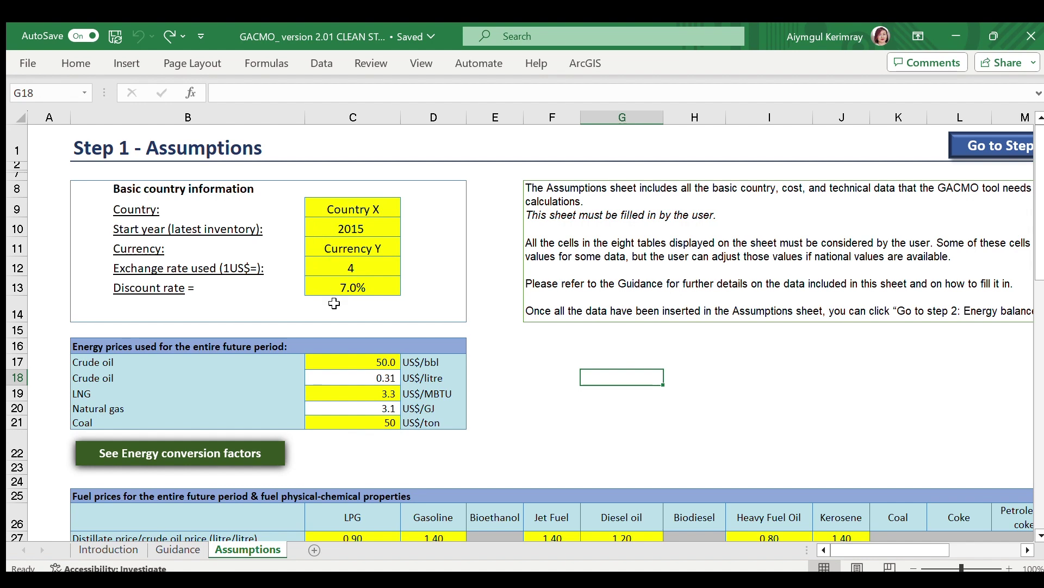
pyautogui.scroll(-4, 354, 369)
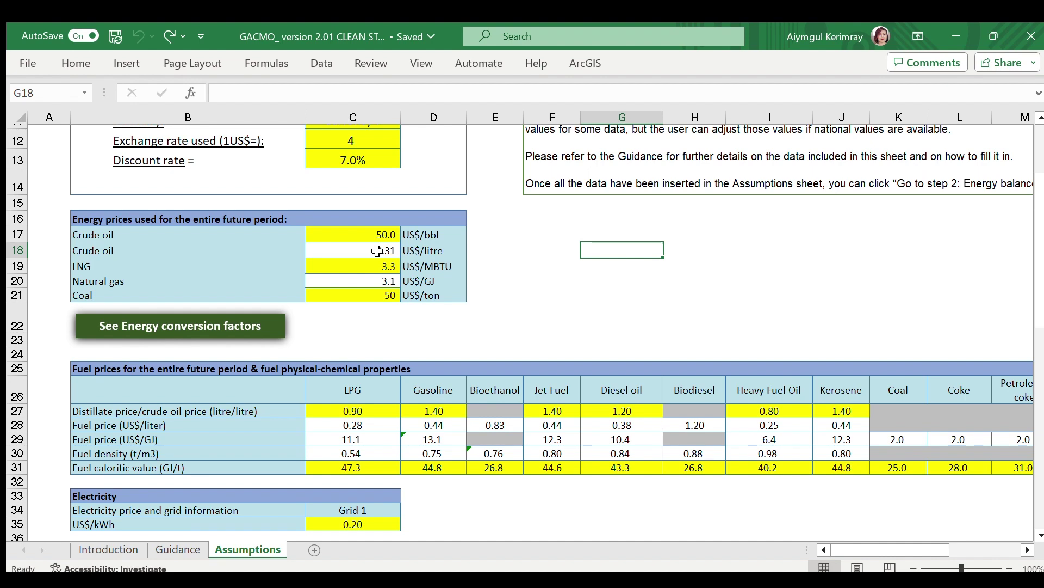
pyautogui.scroll(3, 756, 223)
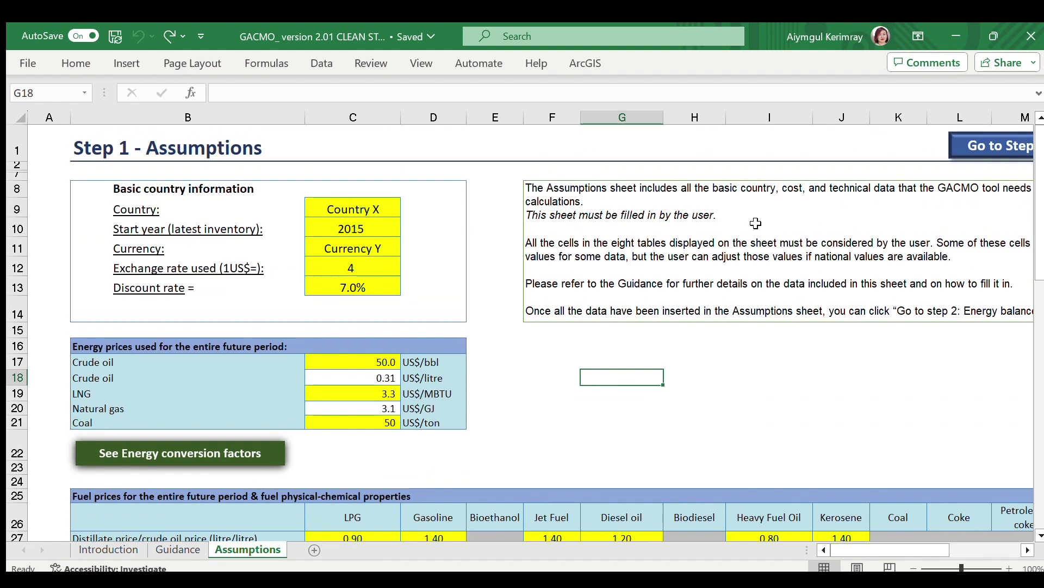
# Go to Step 2: Energy balance and select TJ as the unit for input
pyautogui.click(1028, 550)
pyautogui.click(1028, 551)
pyautogui.click(1028, 551)
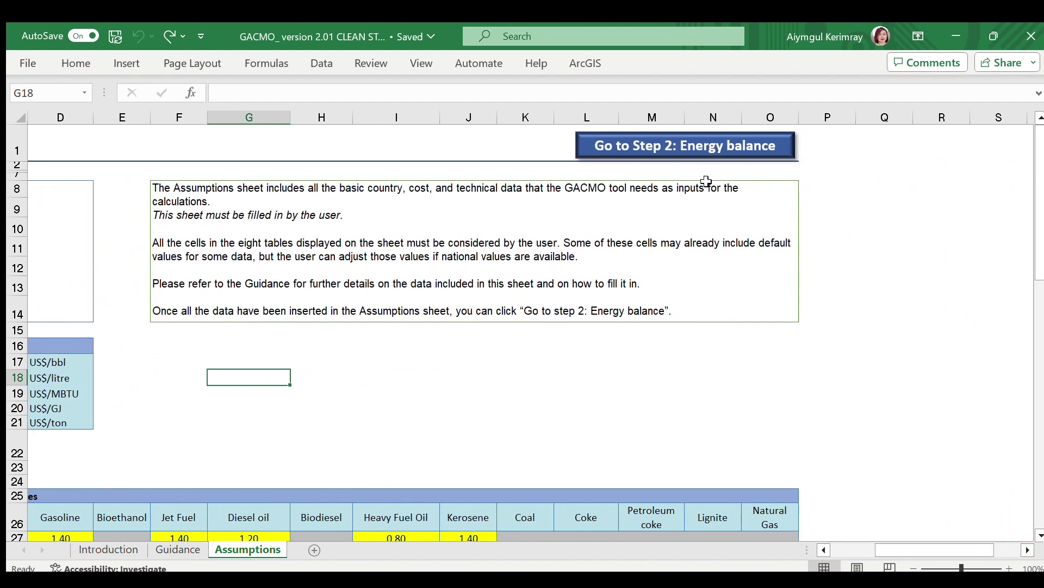
pyautogui.click(695, 151)
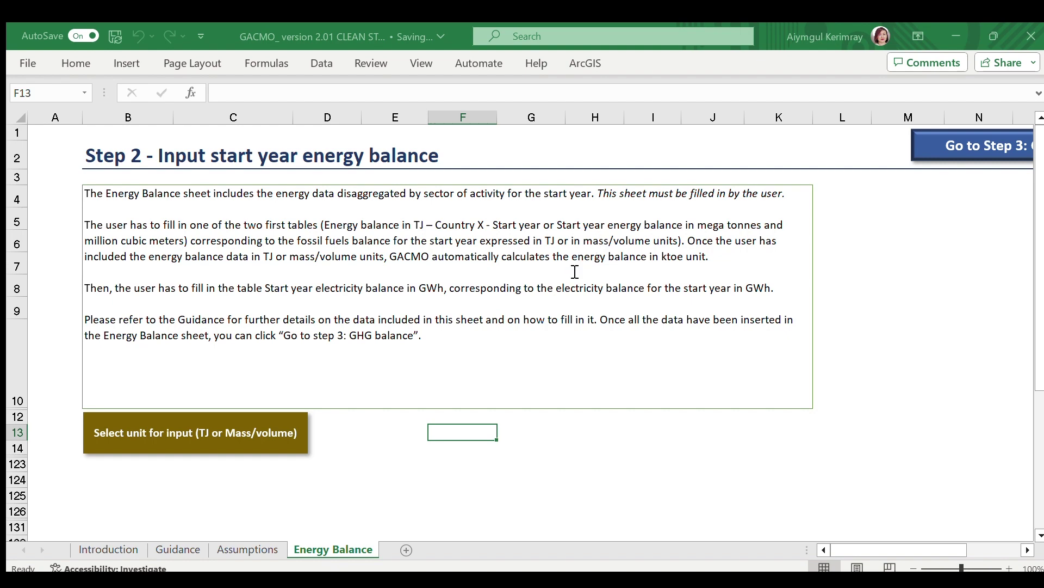
pyautogui.click(459, 422)
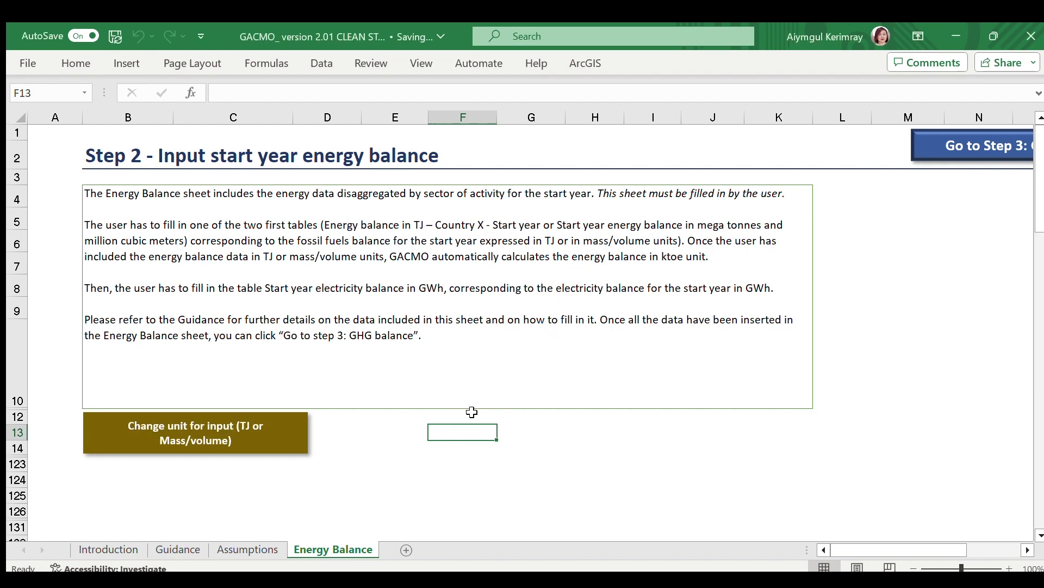
# Examine the start year fossil fuel energy balance in TJ and the electricity balance in GWh
pyautogui.scroll(-3, 484, 400)
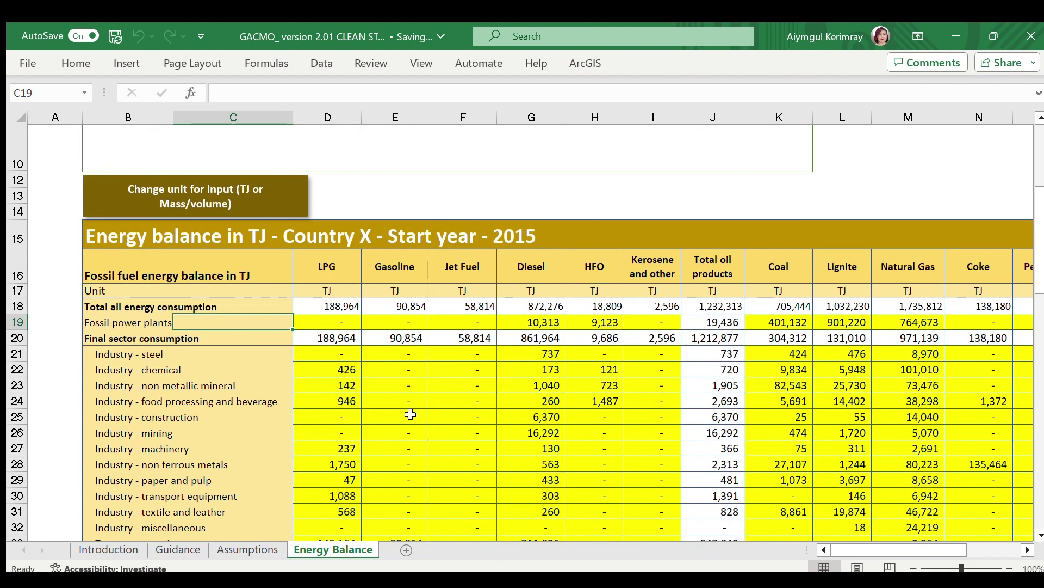
pyautogui.scroll(-2, 411, 414)
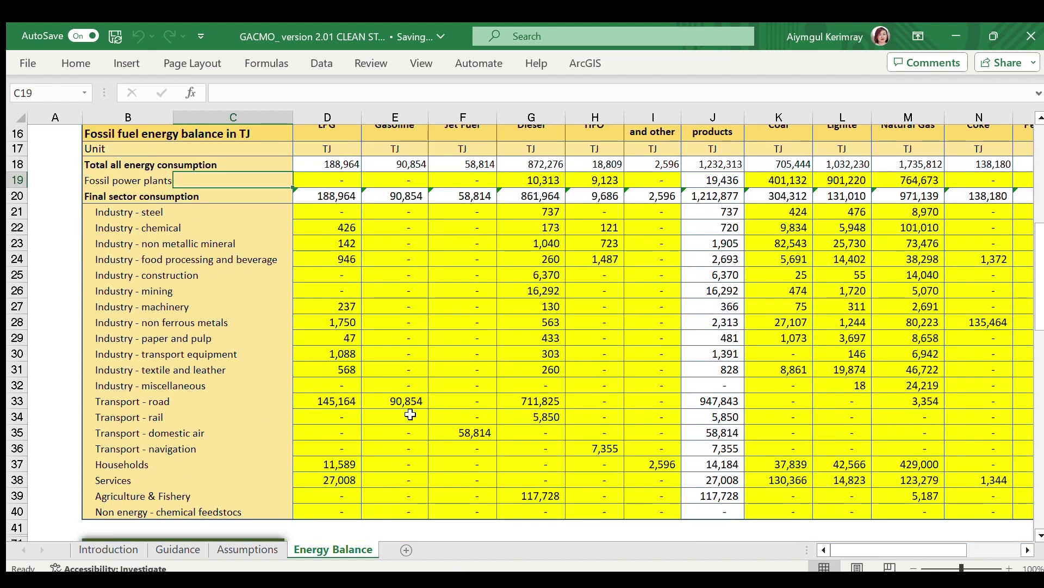
pyautogui.scroll(-2, 432, 390)
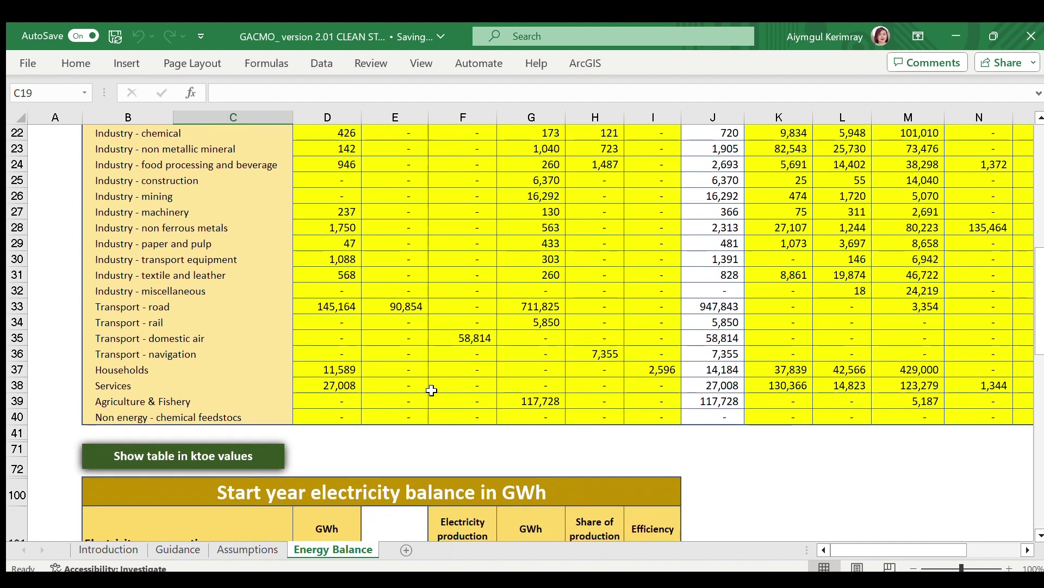
pyautogui.scroll(-4, 431, 390)
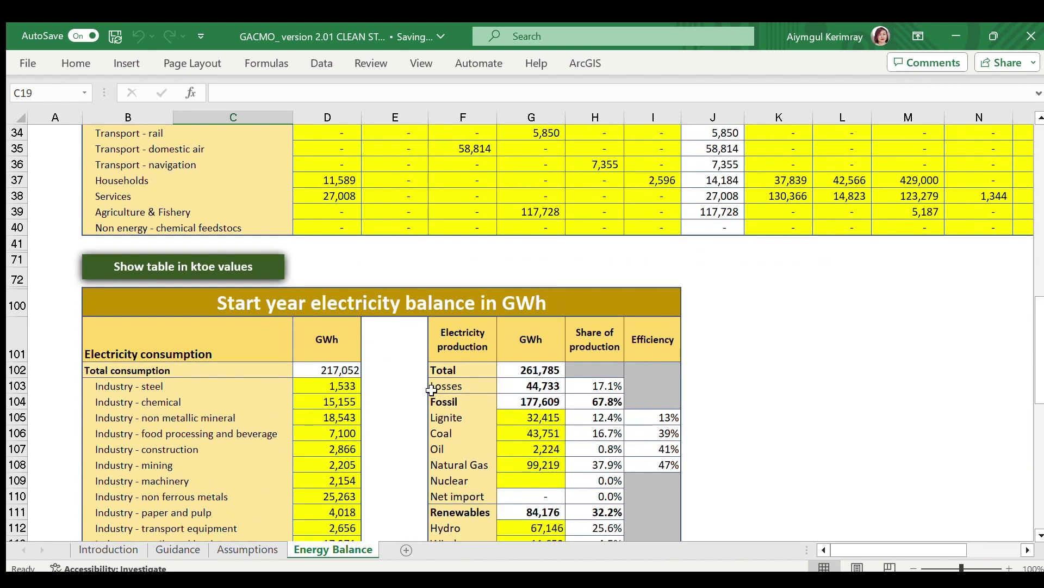
pyautogui.scroll(-1, 432, 390)
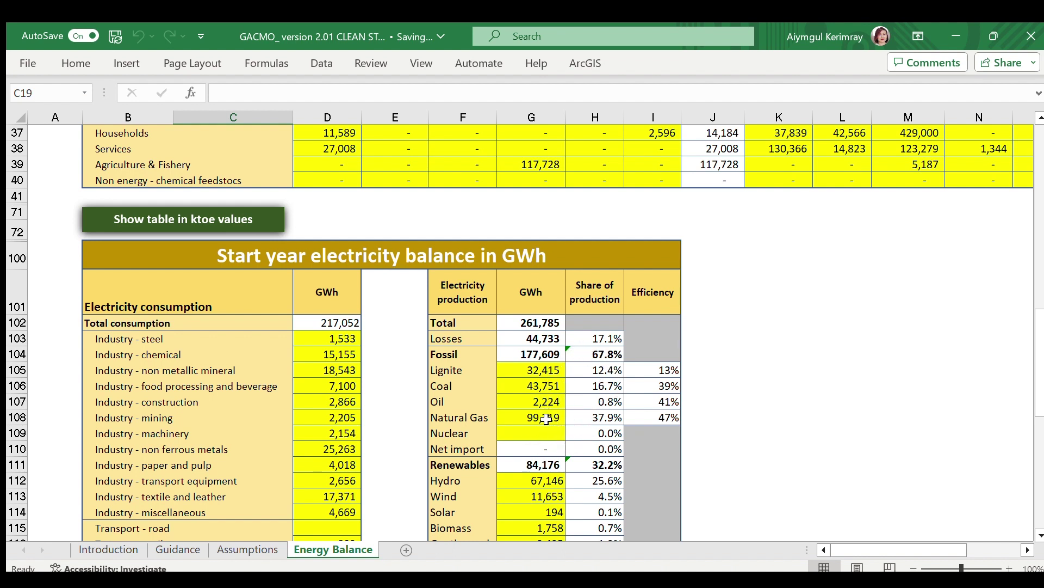
pyautogui.scroll(7, 547, 419)
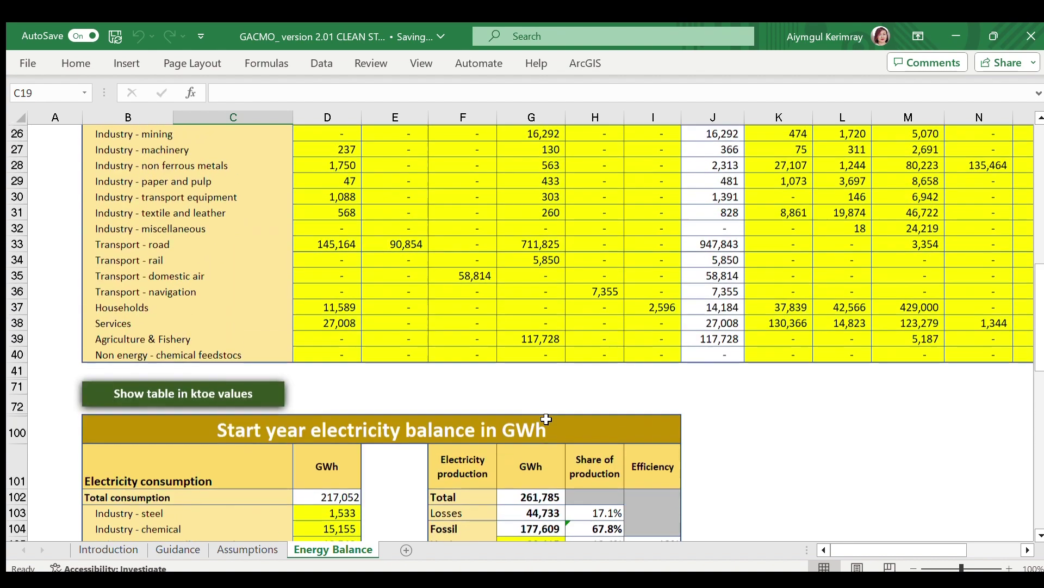
pyautogui.scroll(3, 547, 419)
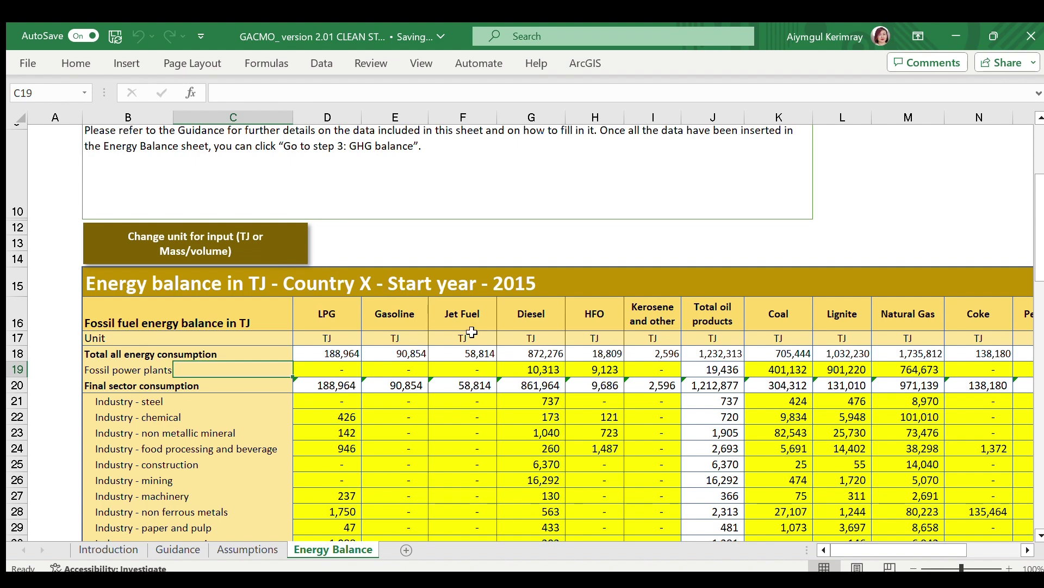
# Show the fossil fuel energy balance table in ktoe values and look through its sector rows
pyautogui.scroll(-1, 472, 332)
pyautogui.scroll(-6, 472, 332)
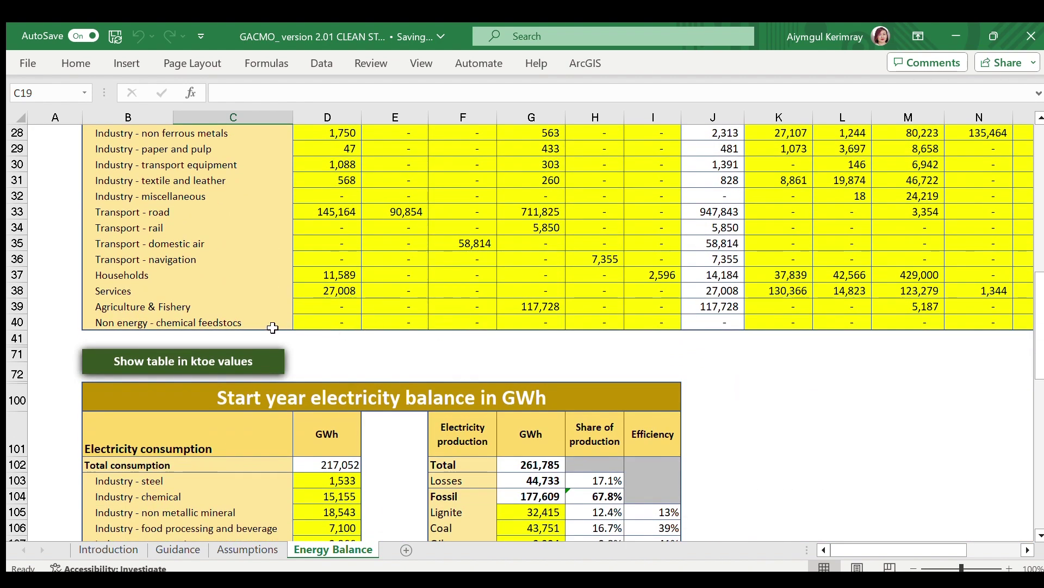
pyautogui.click(252, 363)
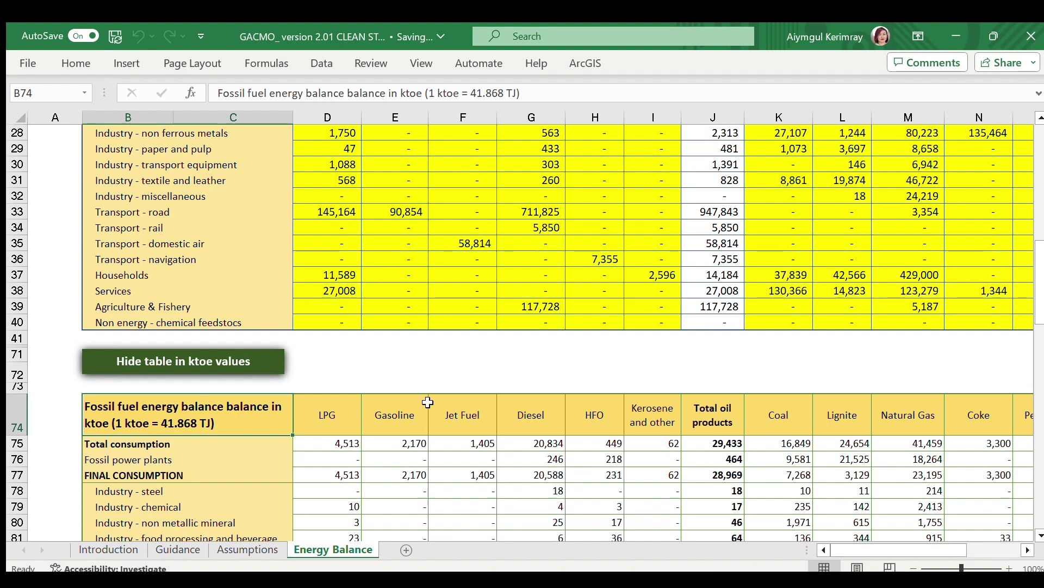
pyautogui.scroll(-1, 428, 402)
pyautogui.scroll(-2, 428, 402)
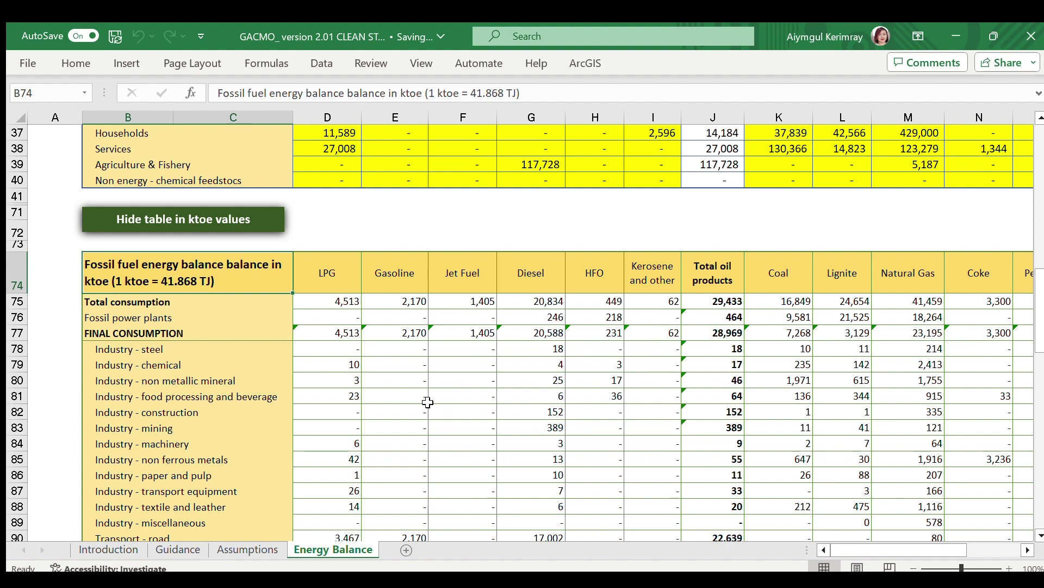
# Go from the Energy Balance sheet to Step 3: GHG Balance
pyautogui.scroll(10, 568, 274)
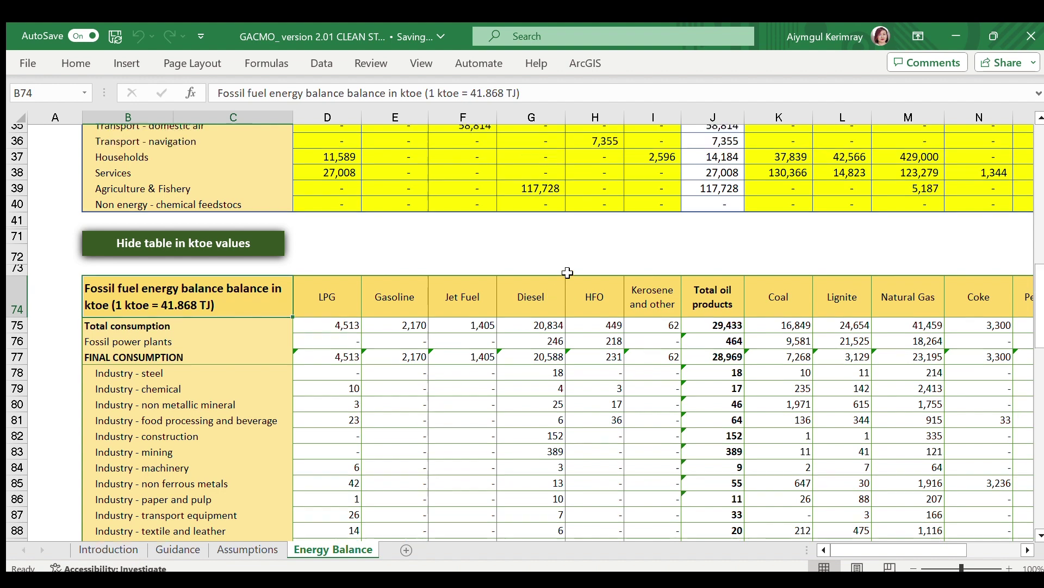
pyautogui.scroll(2, 568, 274)
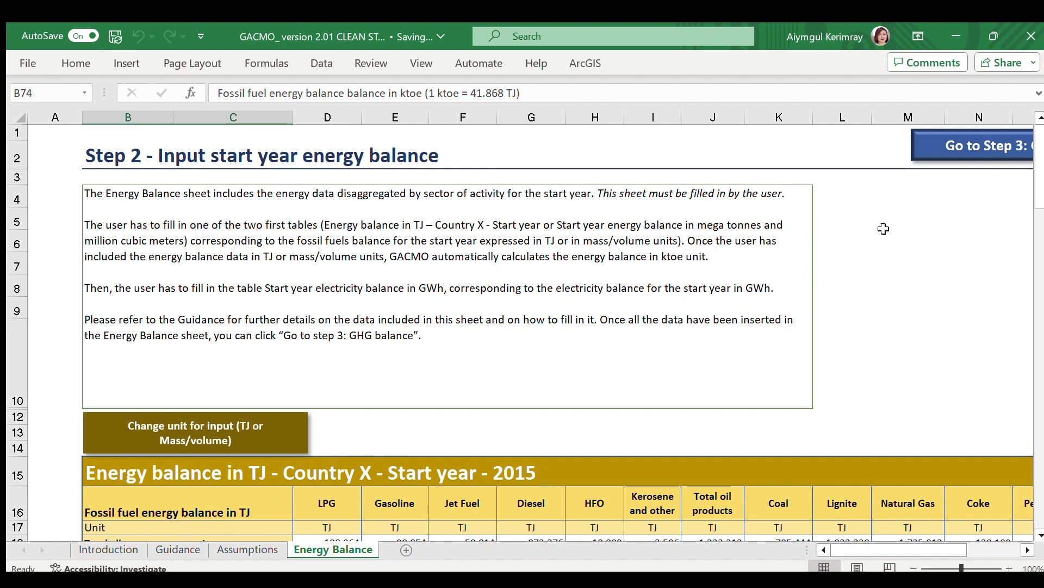
pyautogui.click(1027, 551)
pyautogui.click(1027, 550)
pyautogui.click(1027, 551)
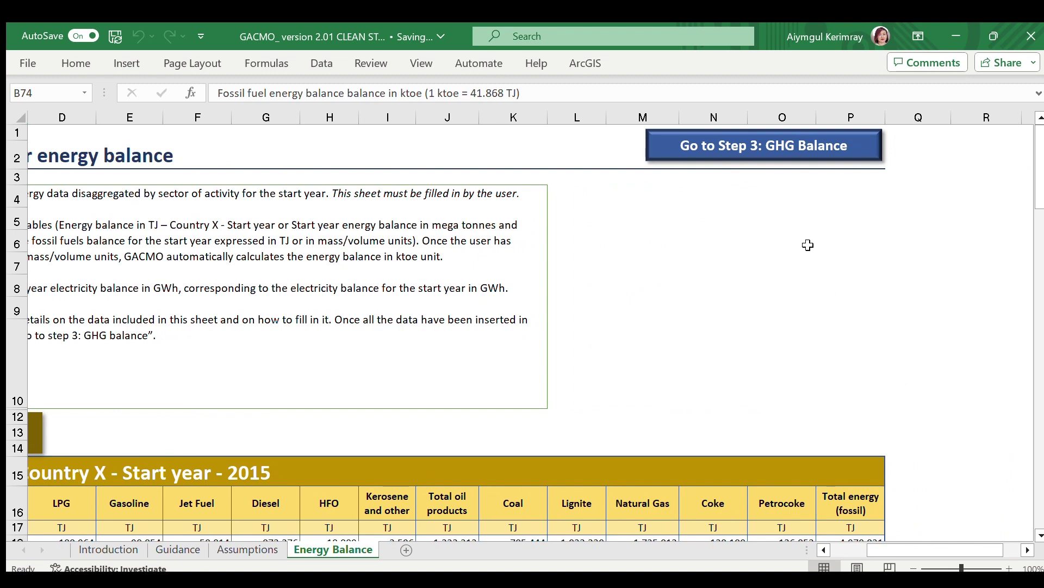
pyautogui.click(751, 152)
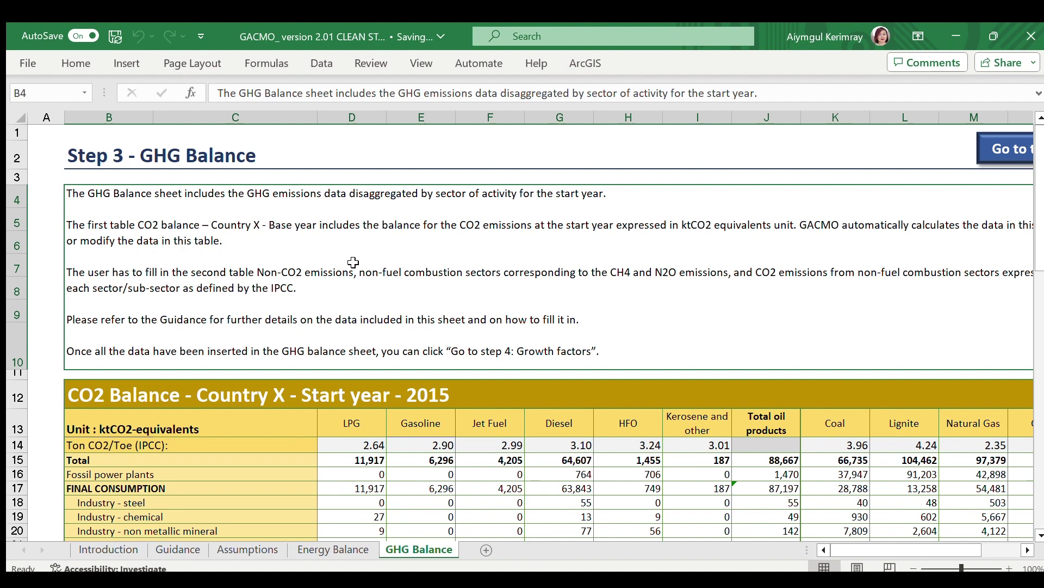
# Examine the start year 2015 CO2 balance by sector and the non-CO2 emissions table on the GHG Balance sheet
pyautogui.scroll(-2, 383, 329)
pyautogui.scroll(-1, 387, 330)
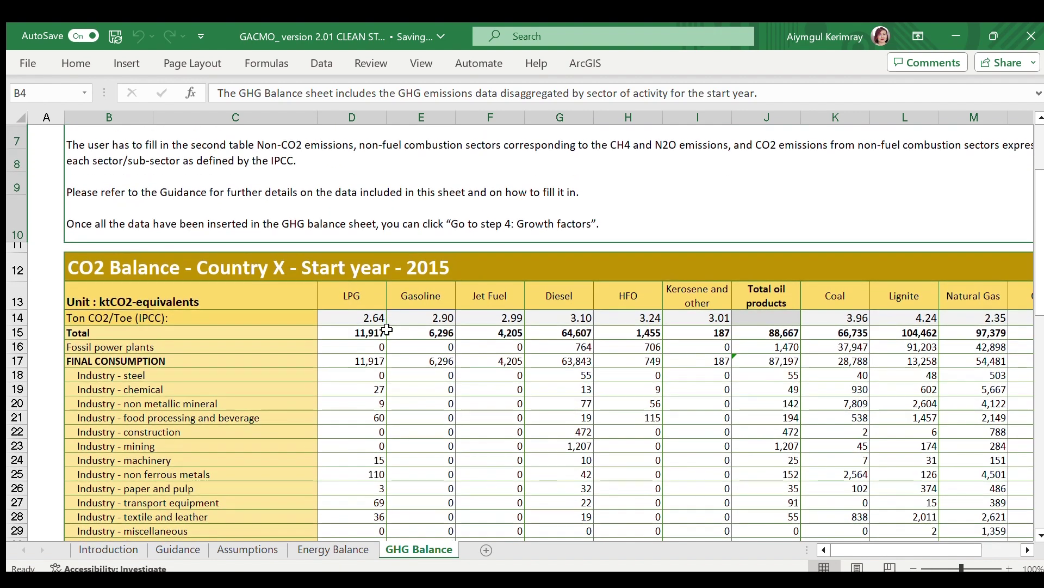
pyautogui.scroll(-1, 387, 329)
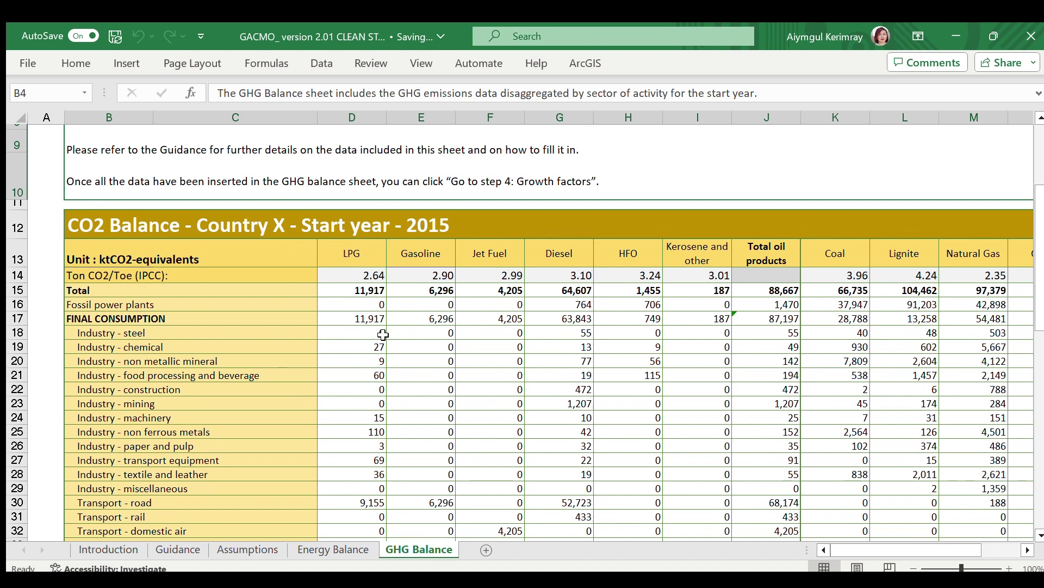
pyautogui.scroll(-1, 384, 334)
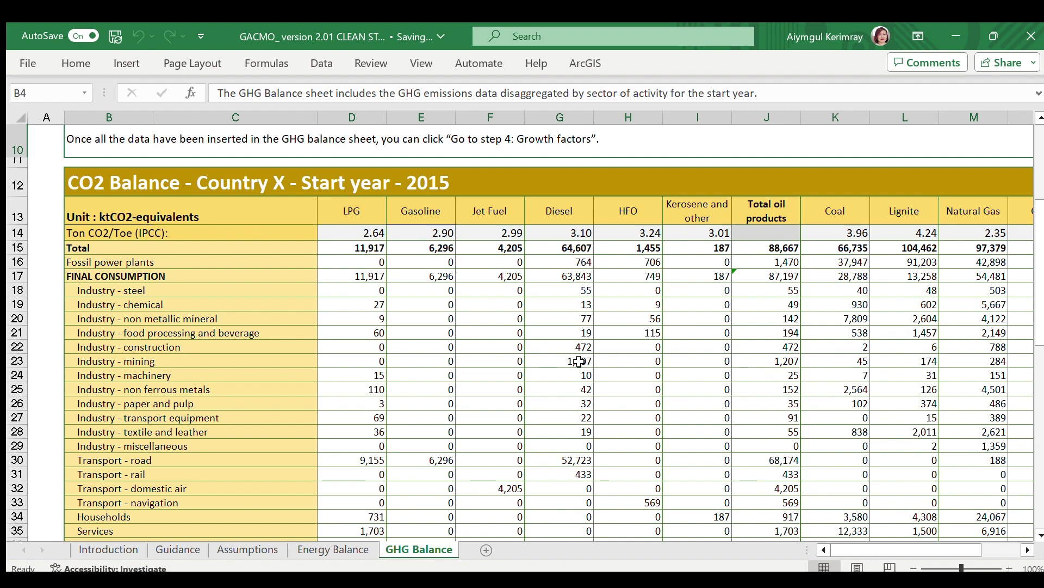
pyautogui.scroll(-6, 579, 362)
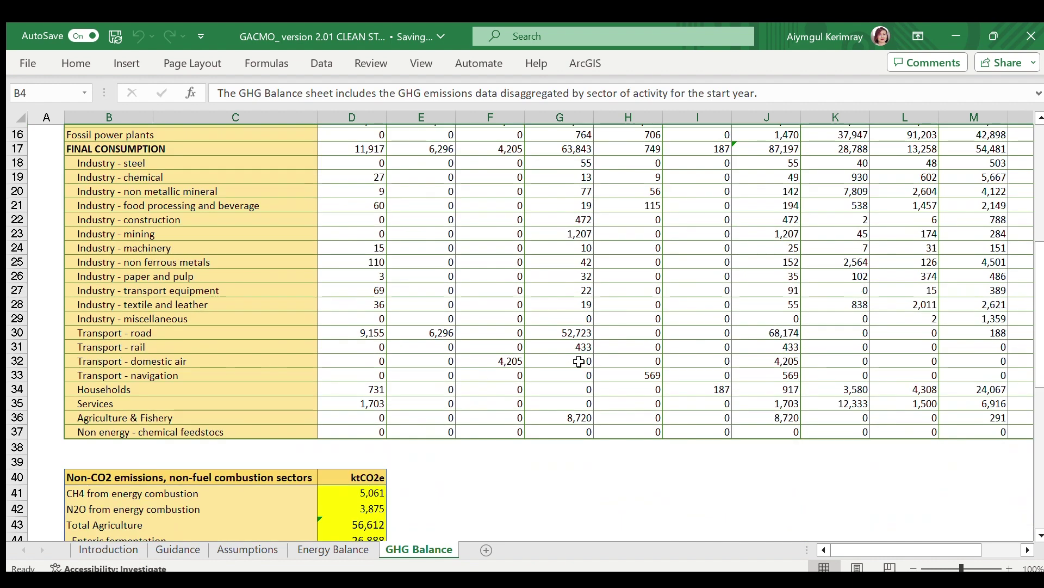
pyautogui.scroll(-1, 580, 361)
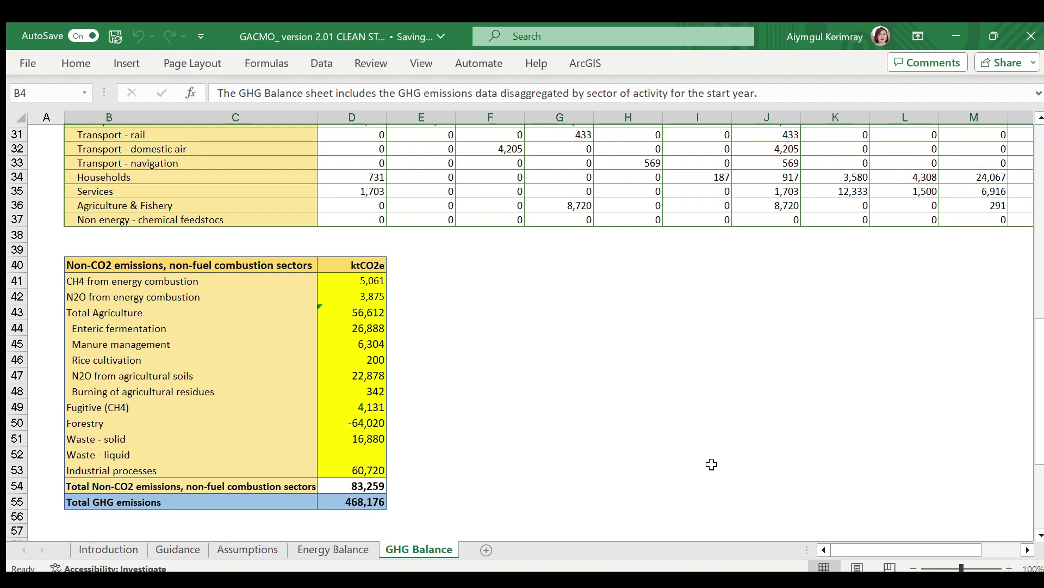
# Go from the GHG Balance sheet to Step 4: Growth factors
pyautogui.scroll(4, 790, 440)
pyautogui.scroll(6, 789, 440)
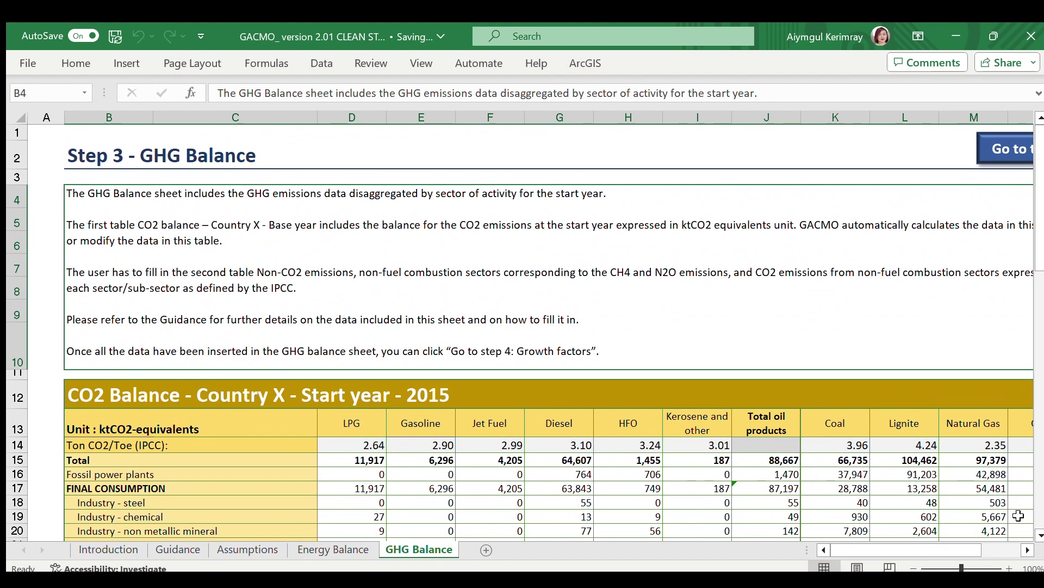
pyautogui.click(1026, 551)
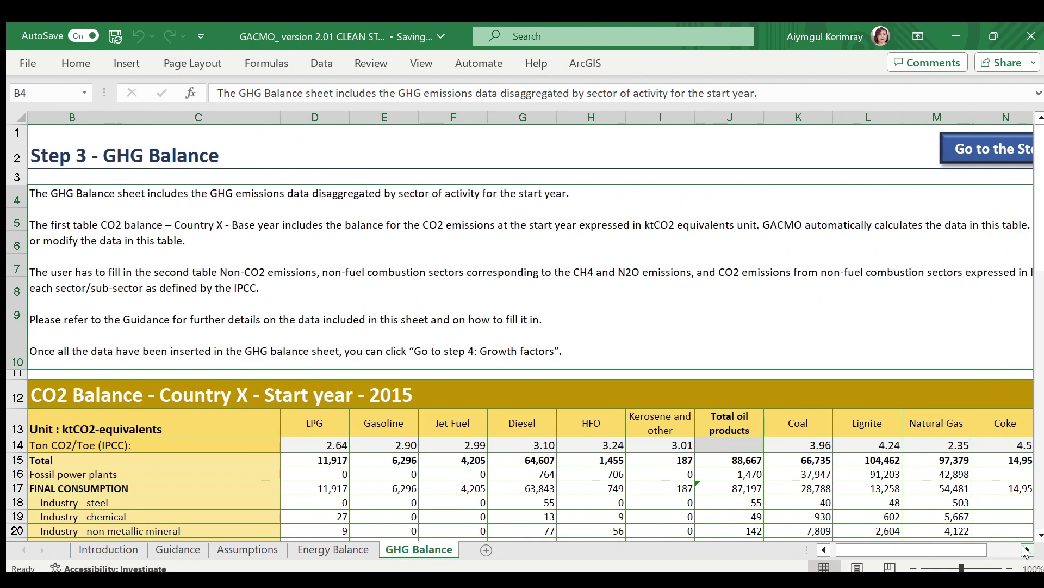
pyautogui.click(1027, 551)
pyautogui.click(1026, 551)
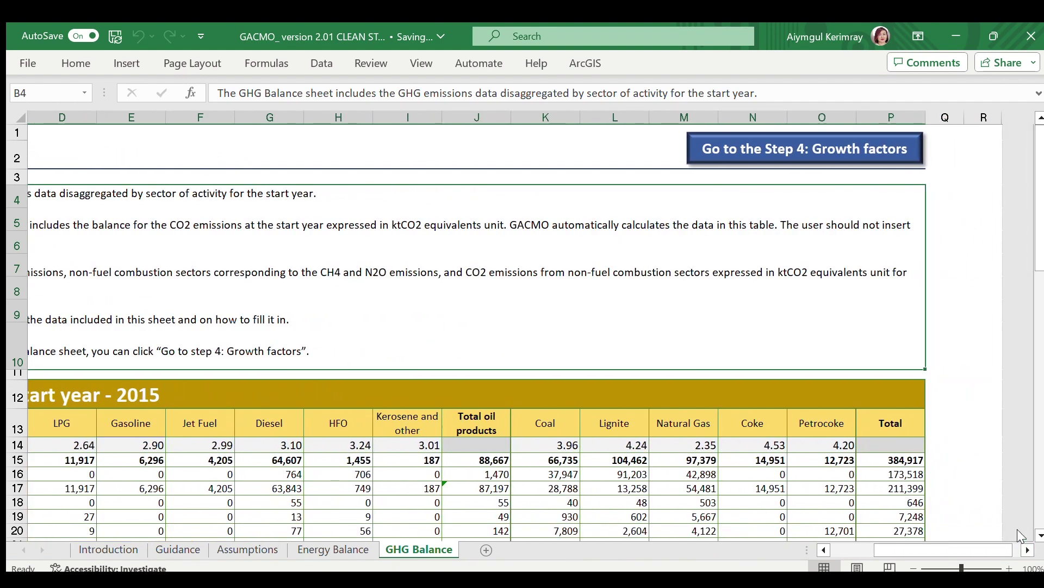
pyautogui.click(764, 162)
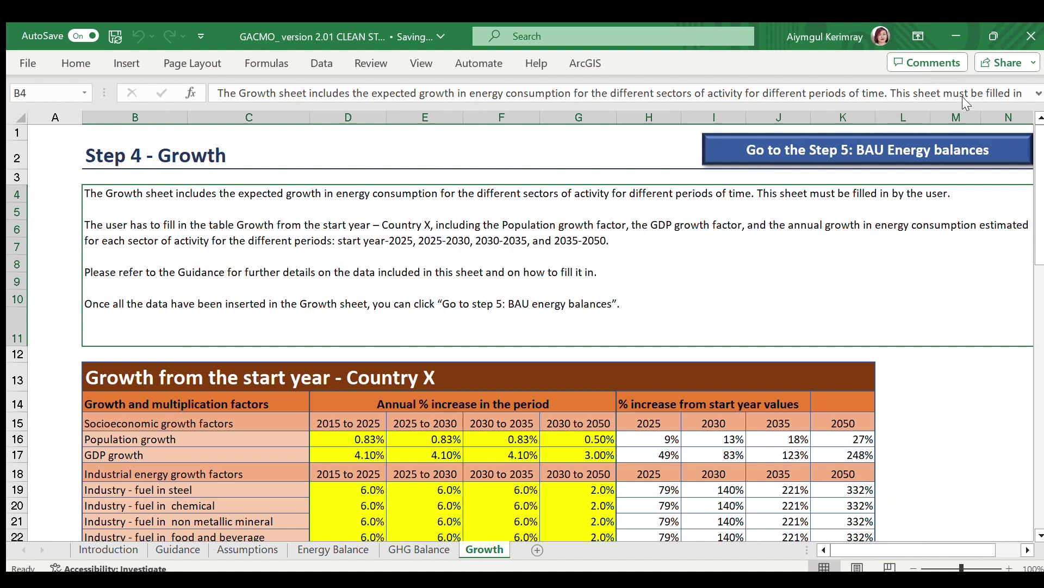
# Examine the Growth from the start year table, from the socioeconomic factors through the industry, transport, household, service, agriculture and waste sectors
pyautogui.click(288, 352)
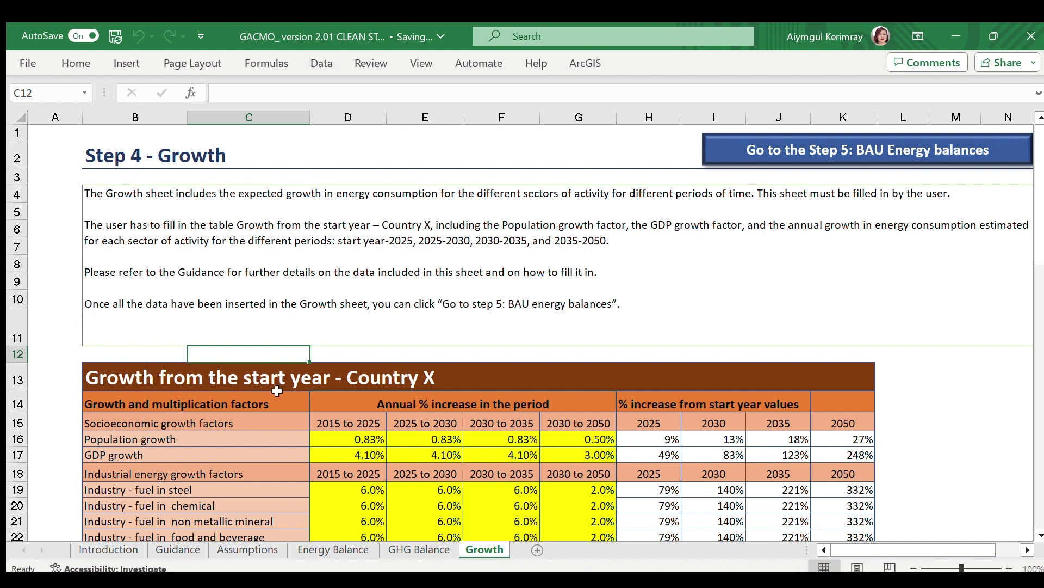
pyautogui.scroll(-2, 261, 415)
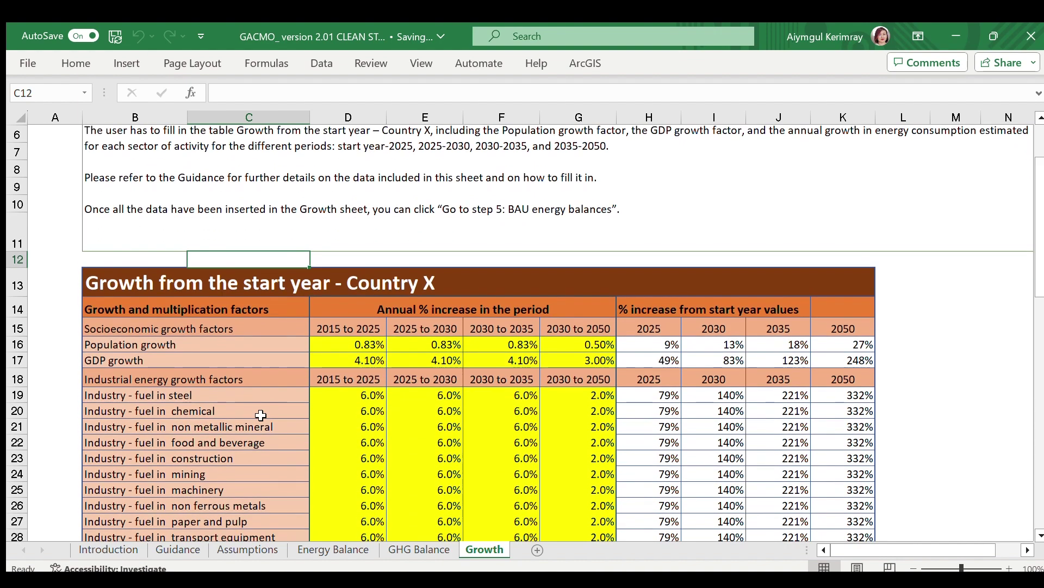
pyautogui.scroll(-2, 257, 438)
pyautogui.scroll(-1, 255, 442)
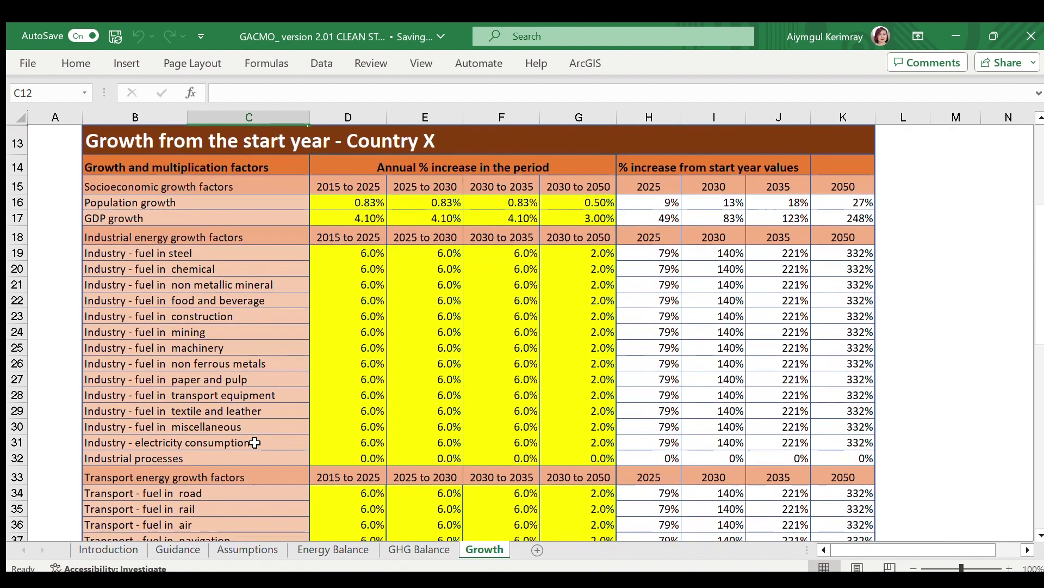
pyautogui.scroll(-3, 255, 442)
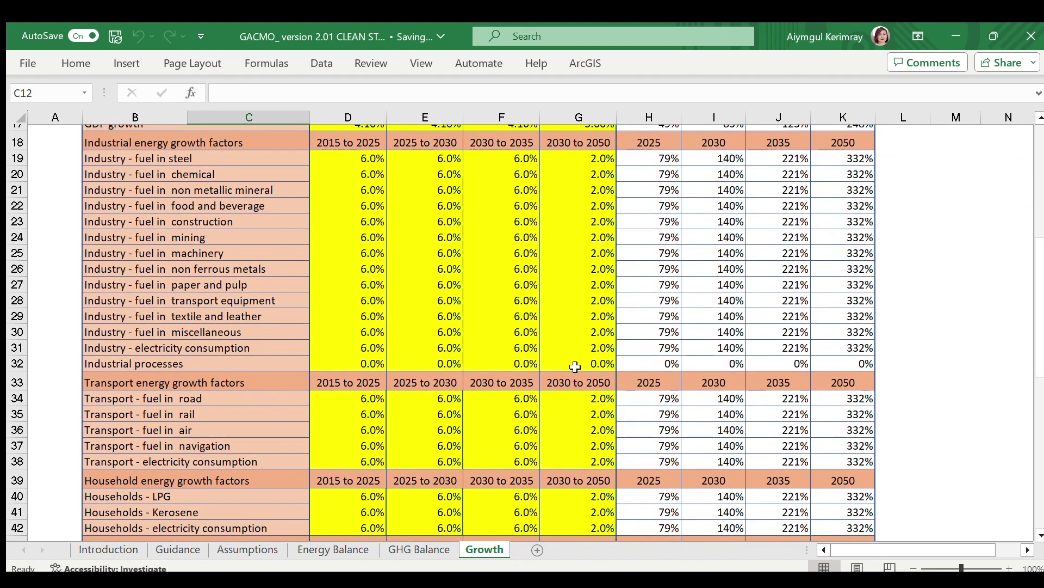
pyautogui.scroll(-2, 575, 368)
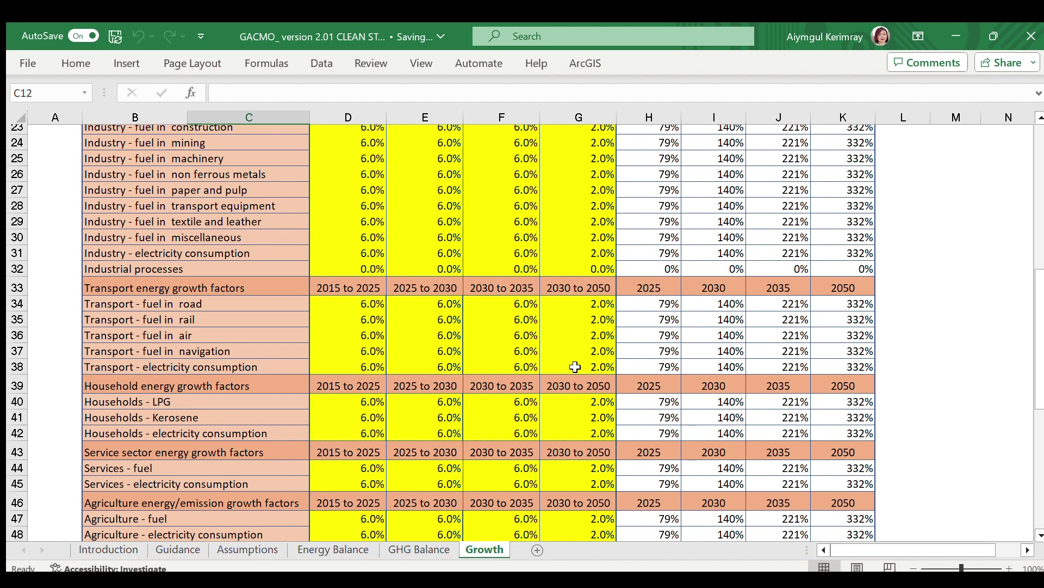
pyautogui.scroll(-1, 576, 368)
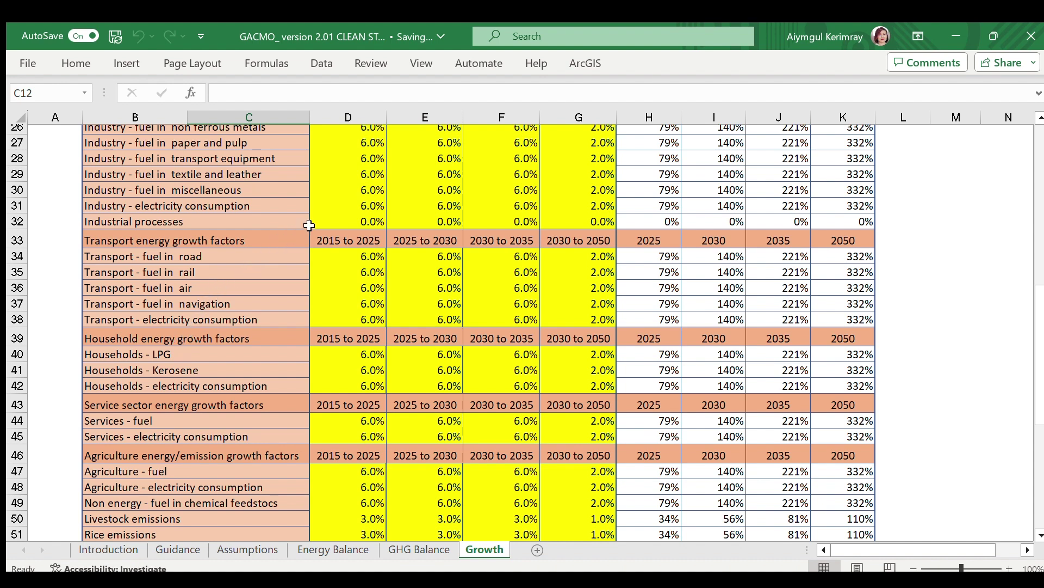
pyautogui.scroll(-2, 327, 237)
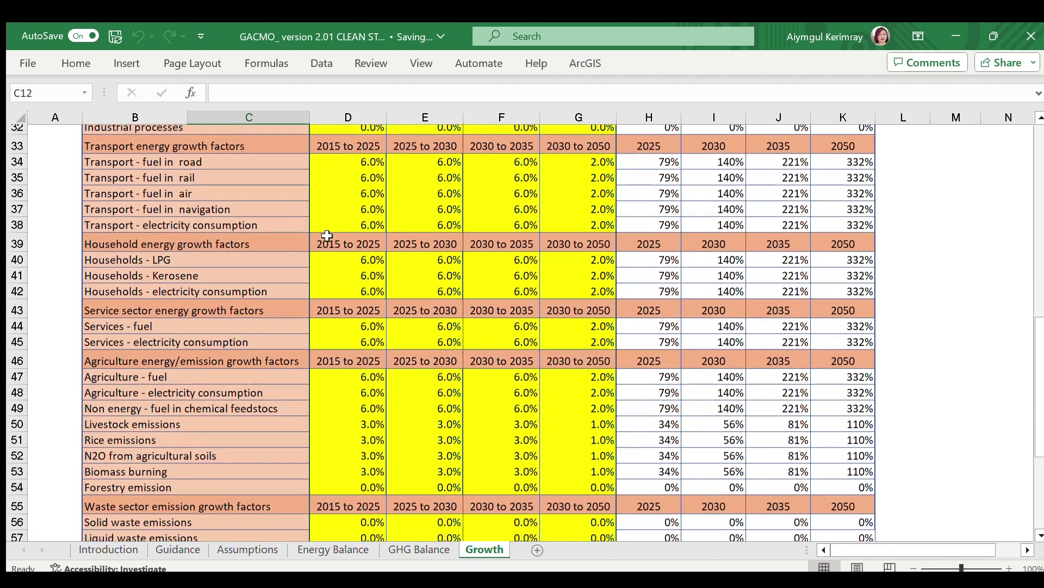
pyautogui.scroll(-1, 327, 235)
# Highlight the annual % increase columns D to G, followed by the % increase from start year columns H to K
pyautogui.scroll(3, 327, 236)
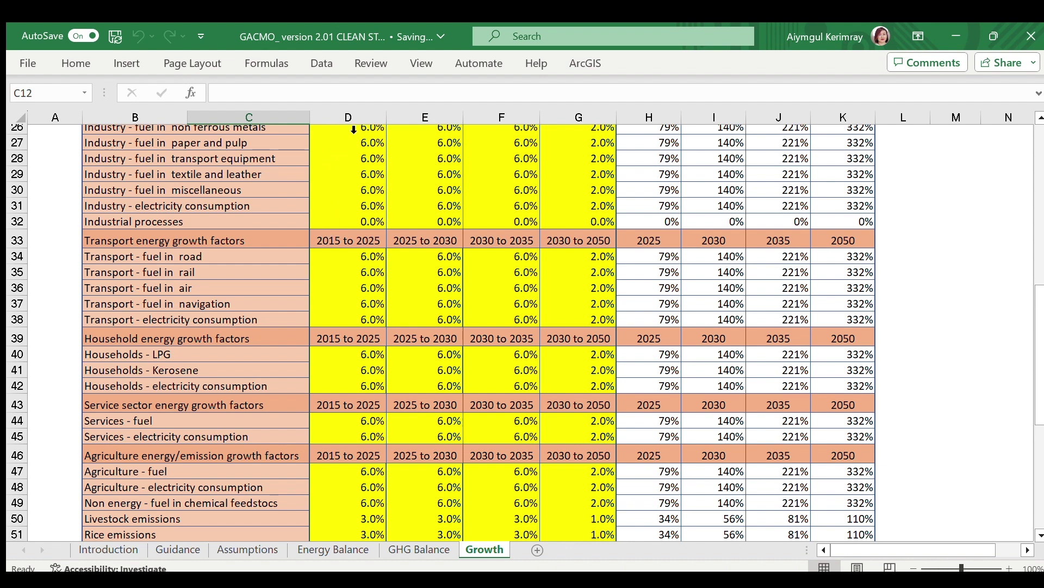
pyautogui.moveTo(354, 129)
pyautogui.mouseDown()
pyautogui.moveTo(349, 117)
pyautogui.moveTo(567, 114)
pyautogui.mouseUp()
pyautogui.scroll(7, 562, 242)
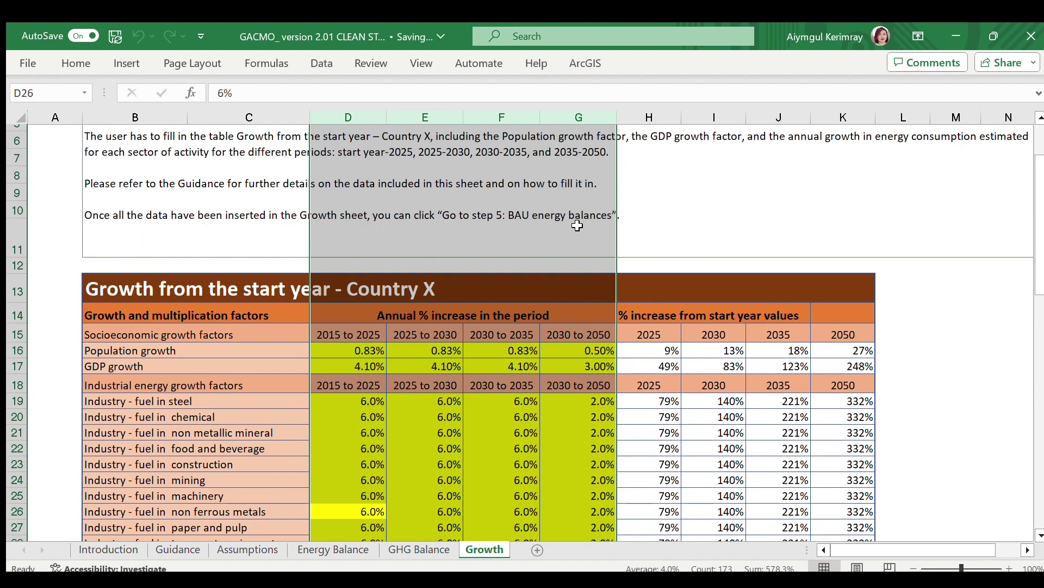
pyautogui.moveTo(650, 123)
pyautogui.mouseDown()
pyautogui.moveTo(816, 121)
pyautogui.moveTo(816, 134)
pyautogui.mouseUp()
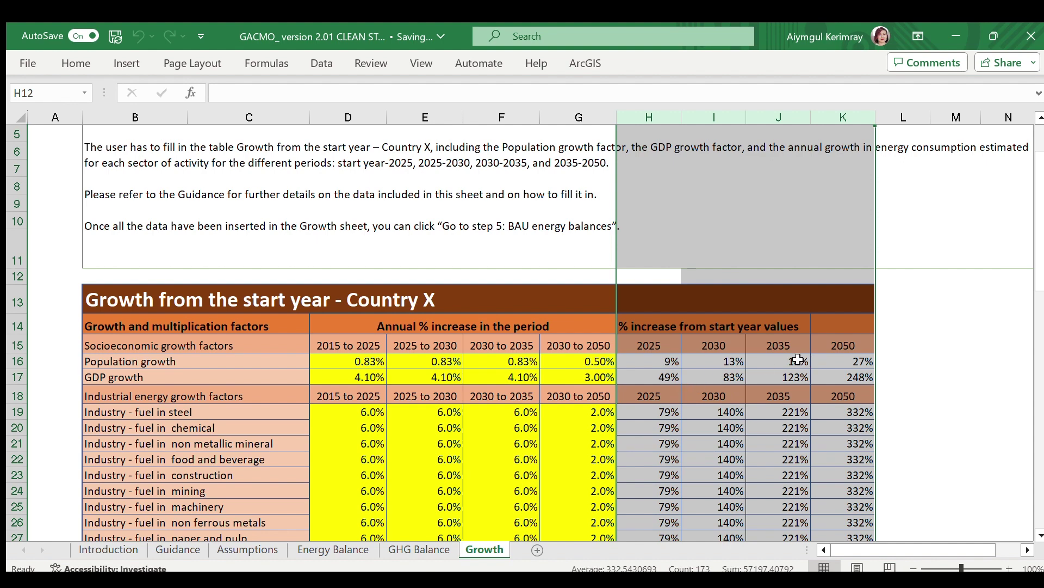
pyautogui.click(428, 411)
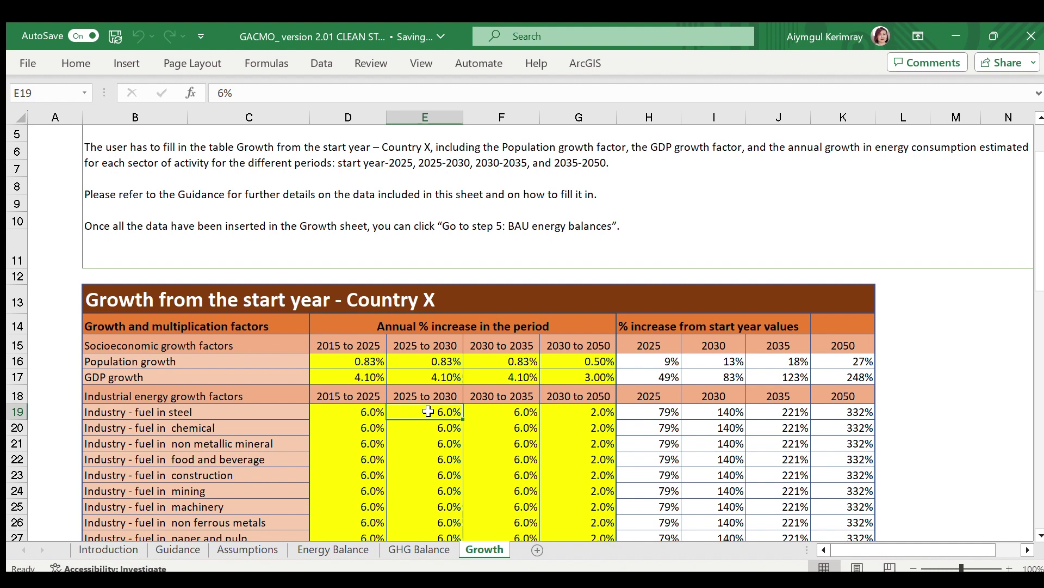
# Go from the Growth sheet to Step 5: BAU Energy balances
pyautogui.scroll(2, 685, 339)
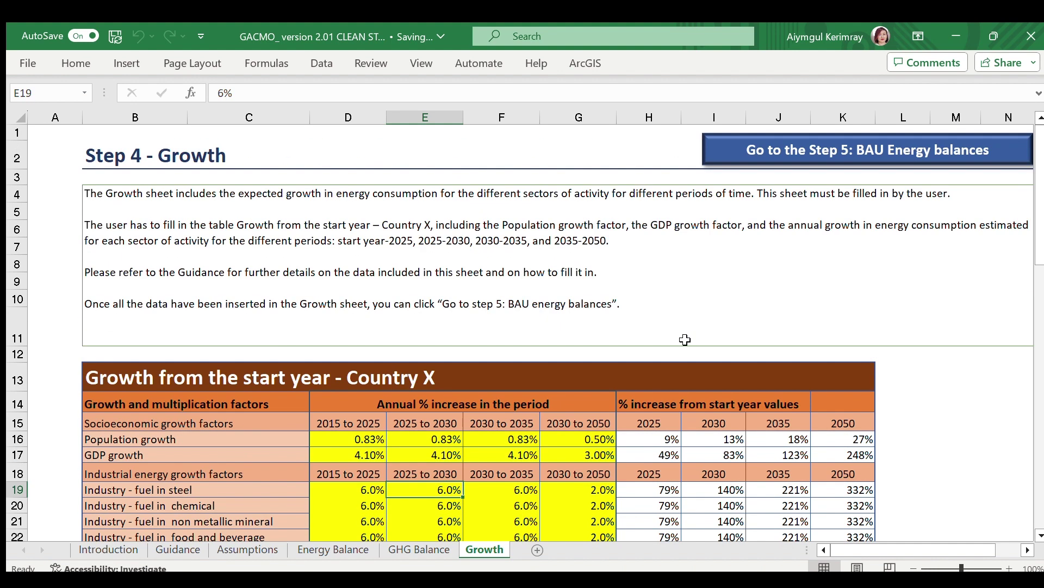
pyautogui.click(814, 158)
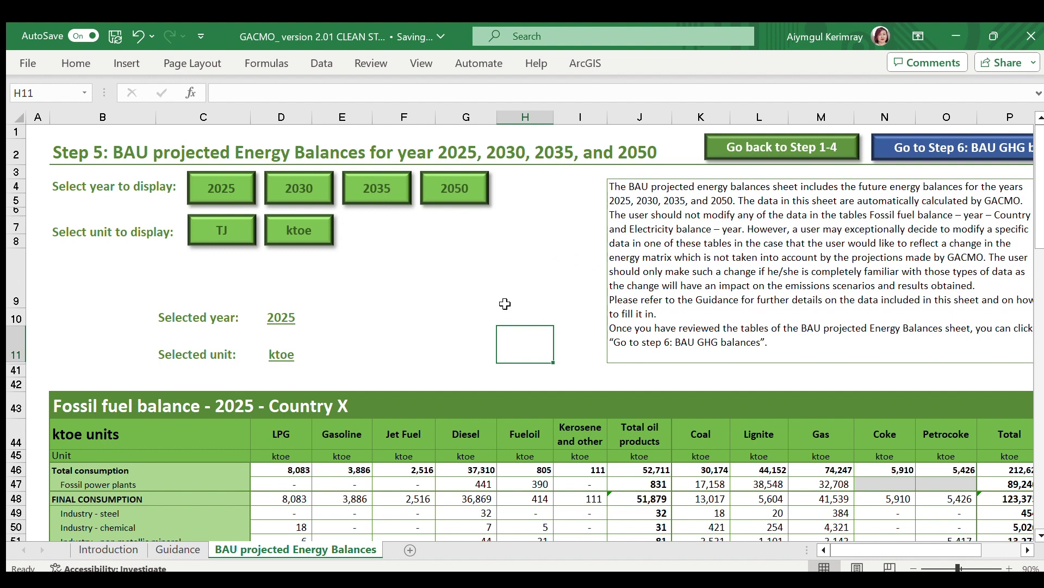
# Look over the projected 2025 fossil fuel balance table in ktoe
pyautogui.scroll(-1, 468, 371)
pyautogui.scroll(-1, 469, 371)
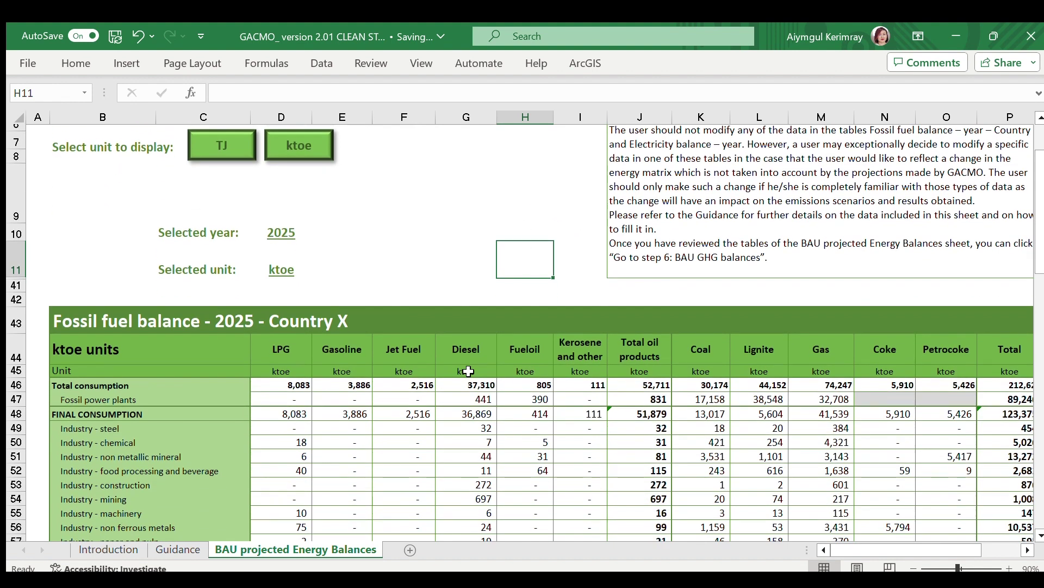
pyautogui.scroll(-1, 468, 371)
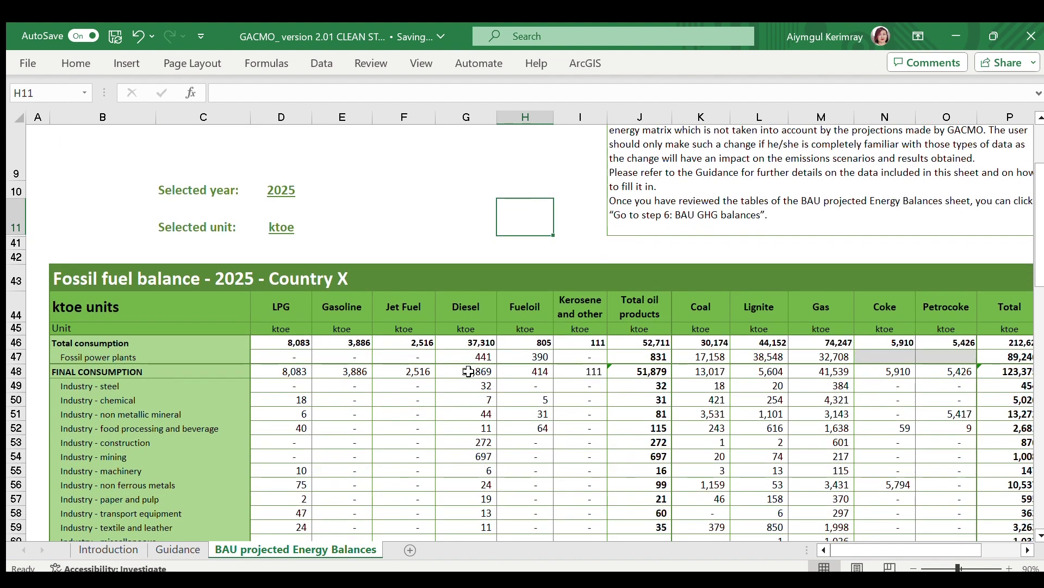
# Switch the displayed year of the BAU projected energy balances to 2030
pyautogui.scroll(2, 468, 371)
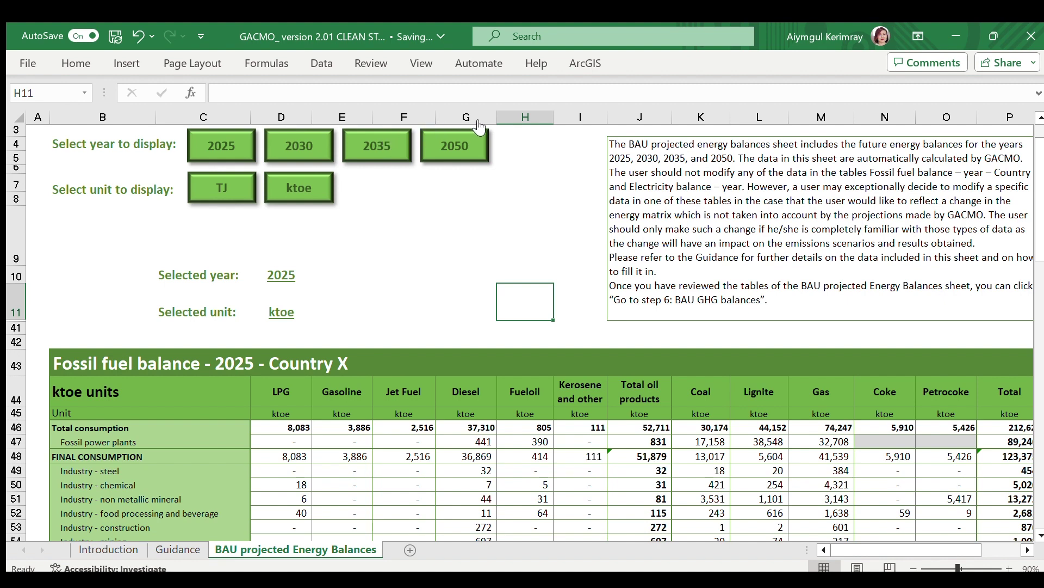
pyautogui.click(313, 152)
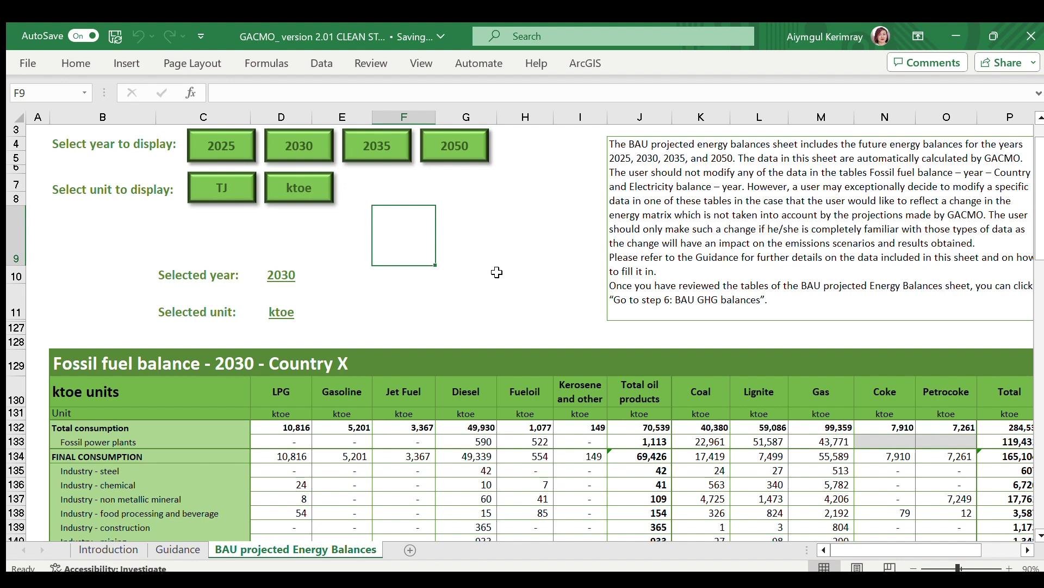
# Examine the projected 2030 fossil fuel balance in ktoe and the 2030 electricity balance in GWh, including production shares and efficiencies
pyautogui.scroll(1, 496, 272)
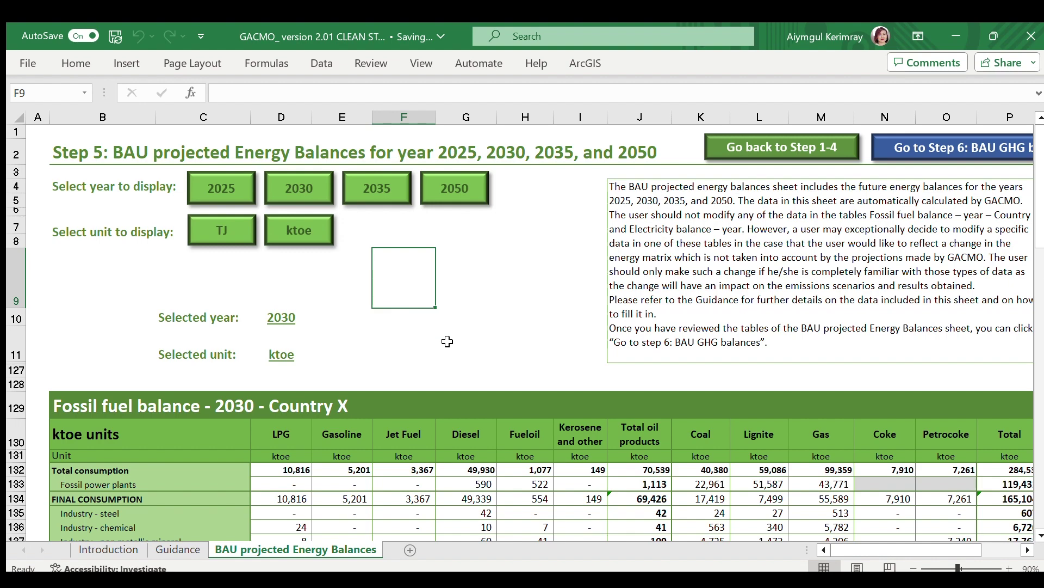
pyautogui.scroll(-2, 437, 431)
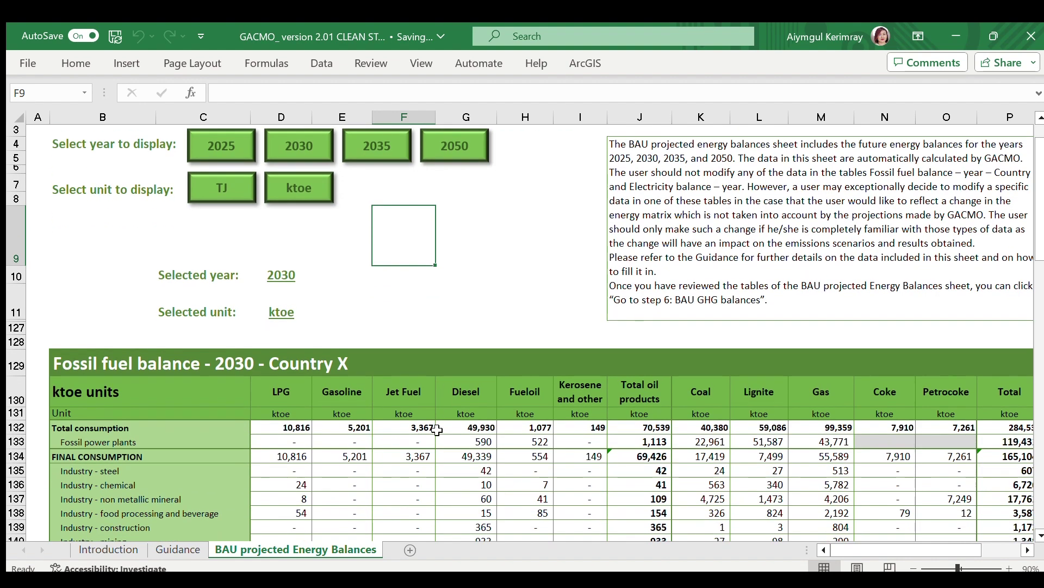
pyautogui.scroll(-1, 438, 431)
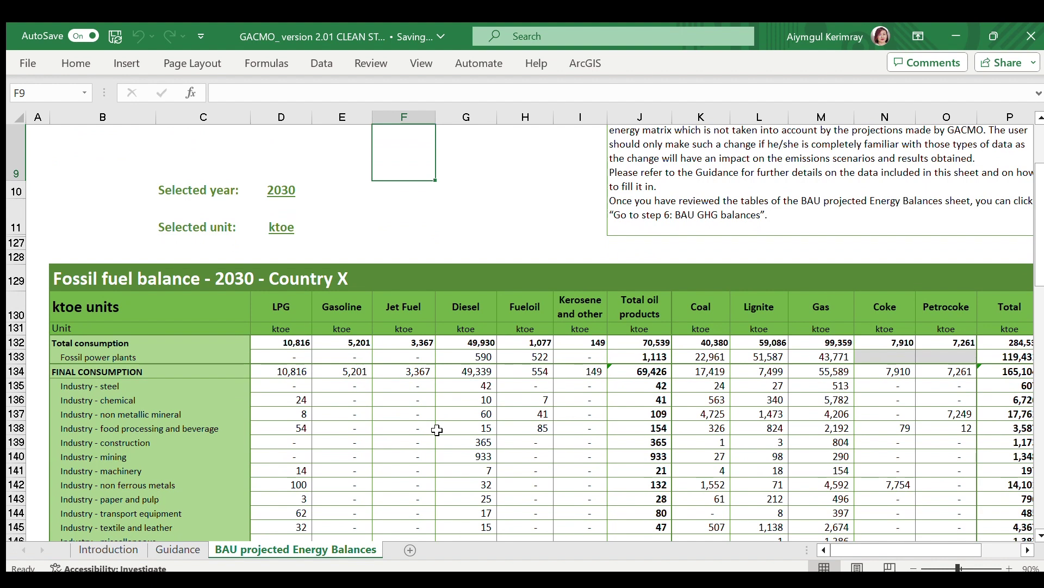
pyautogui.scroll(-1, 437, 429)
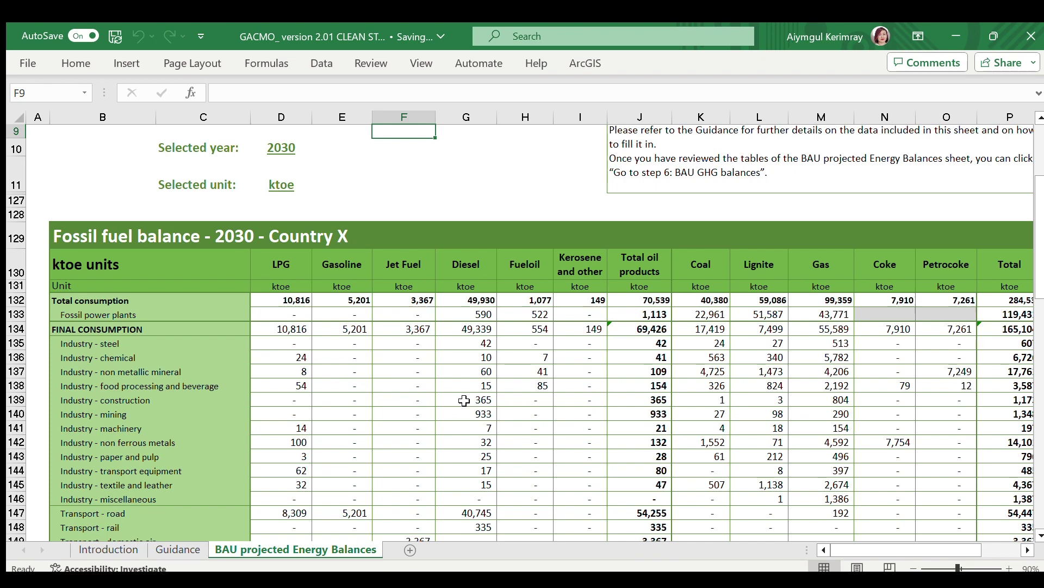
pyautogui.scroll(-2, 464, 401)
pyautogui.scroll(-6, 464, 400)
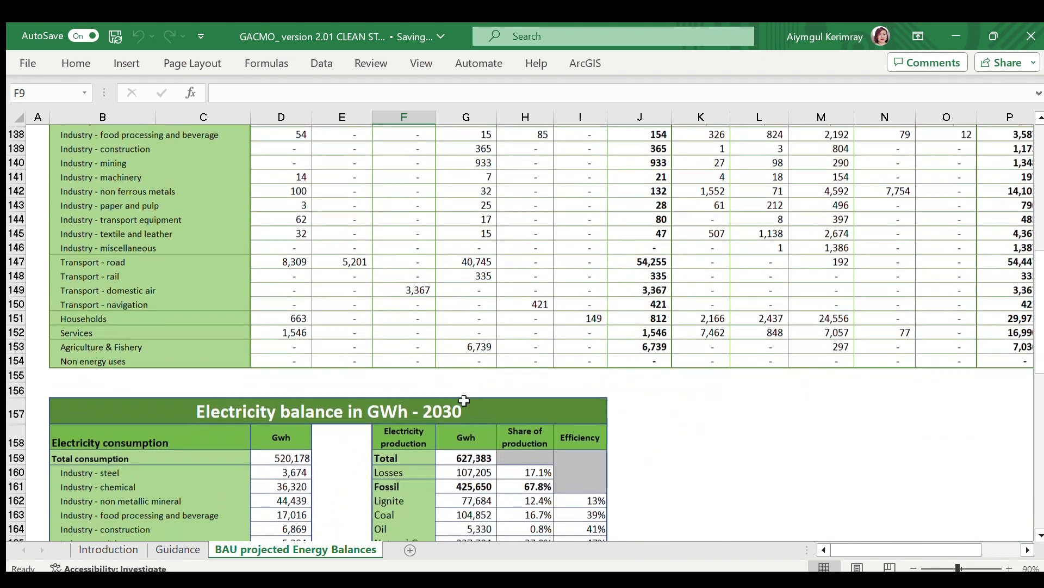
pyautogui.scroll(-1, 464, 400)
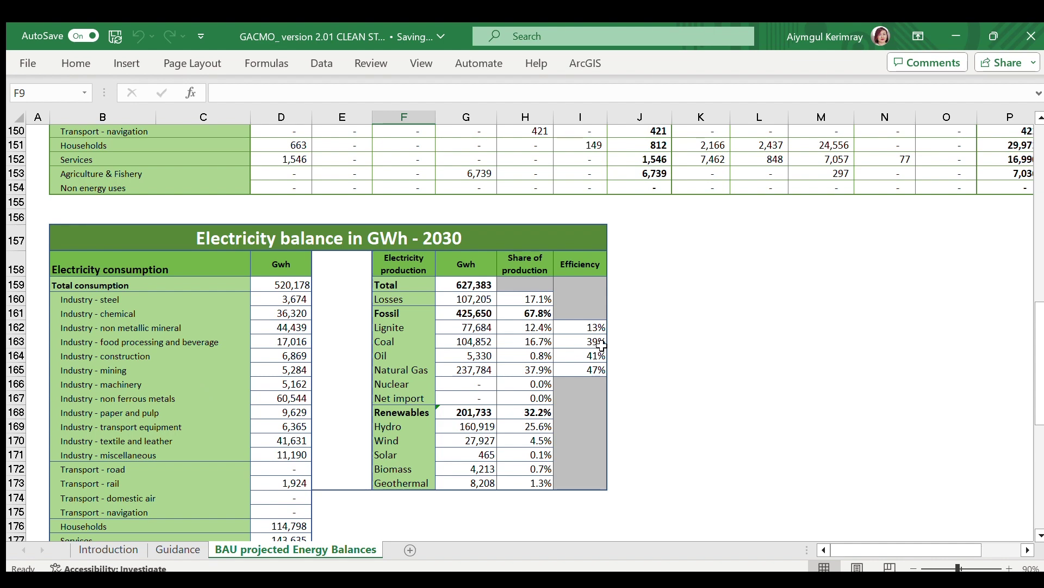
pyautogui.scroll(1, 626, 323)
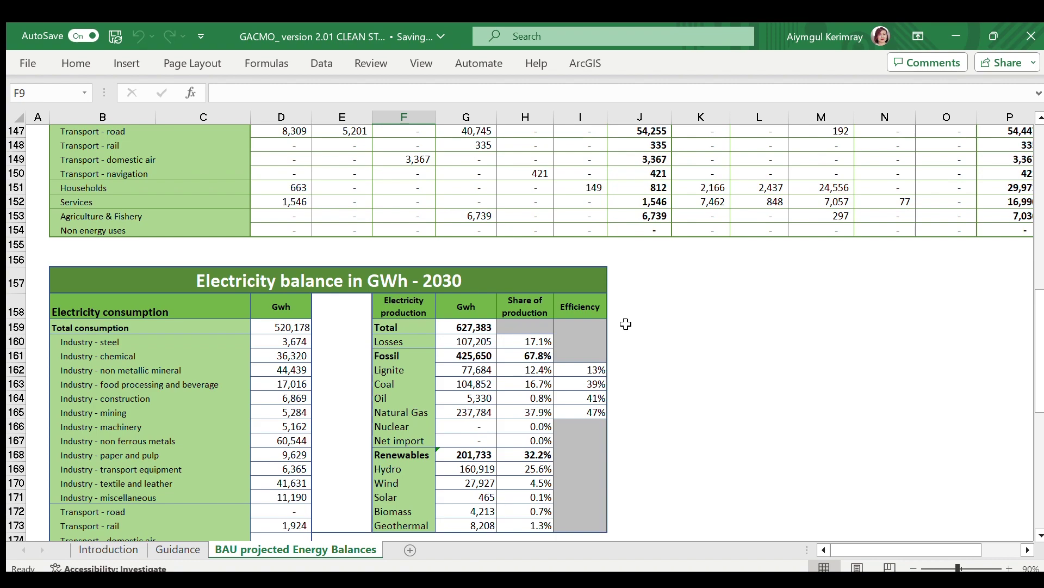
pyautogui.scroll(4, 626, 324)
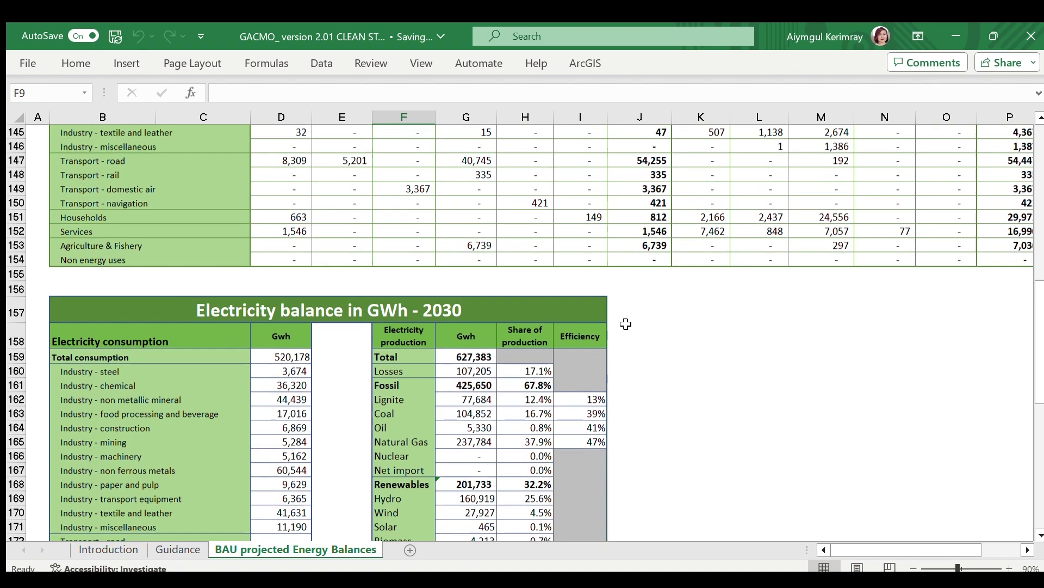
pyautogui.scroll(5, 626, 323)
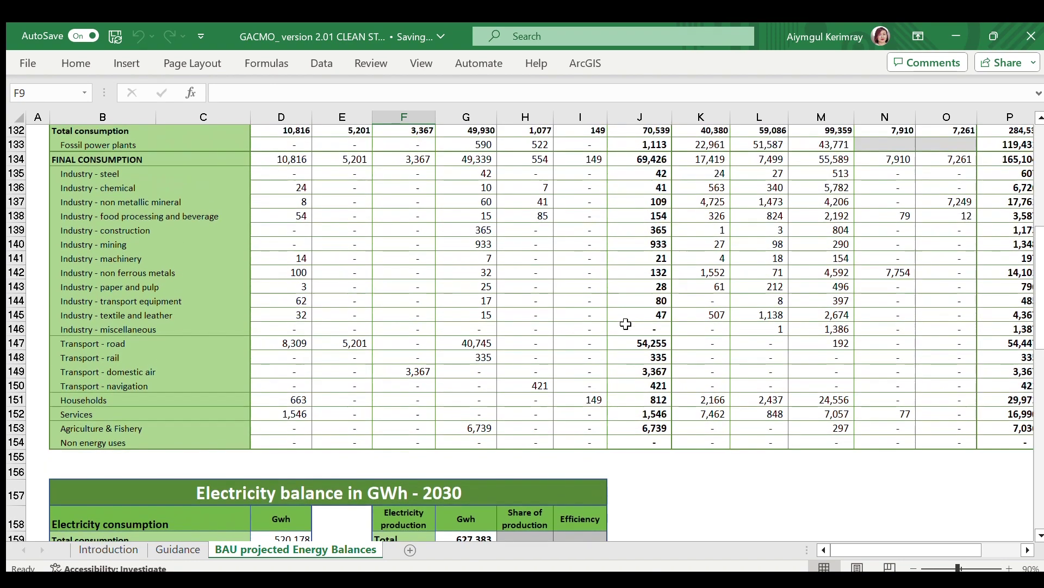
# Go from the BAU projected Energy Balances sheet to Step 6: BAU GHG balances
pyautogui.scroll(2, 625, 324)
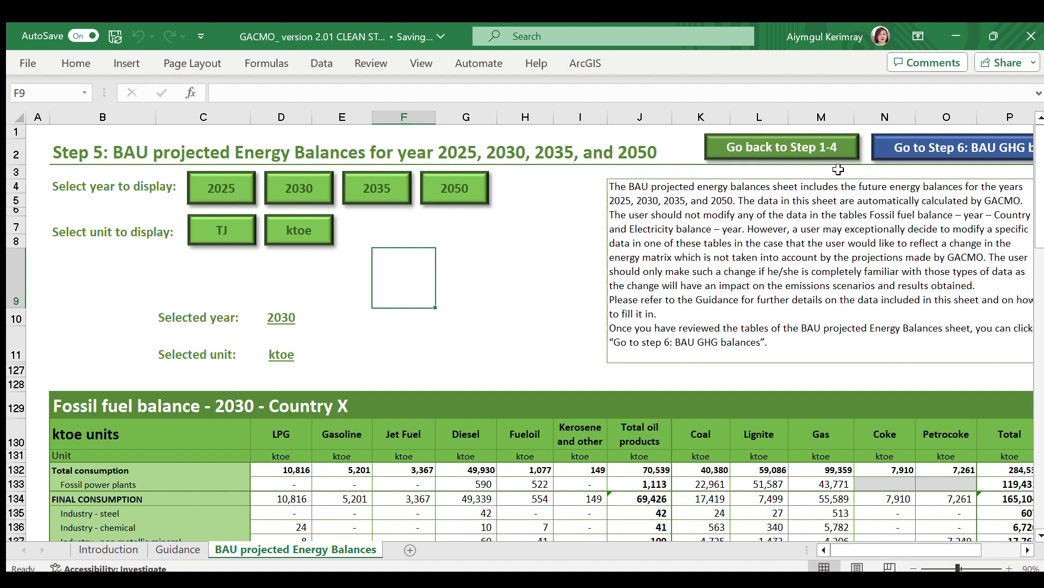
pyautogui.click(918, 150)
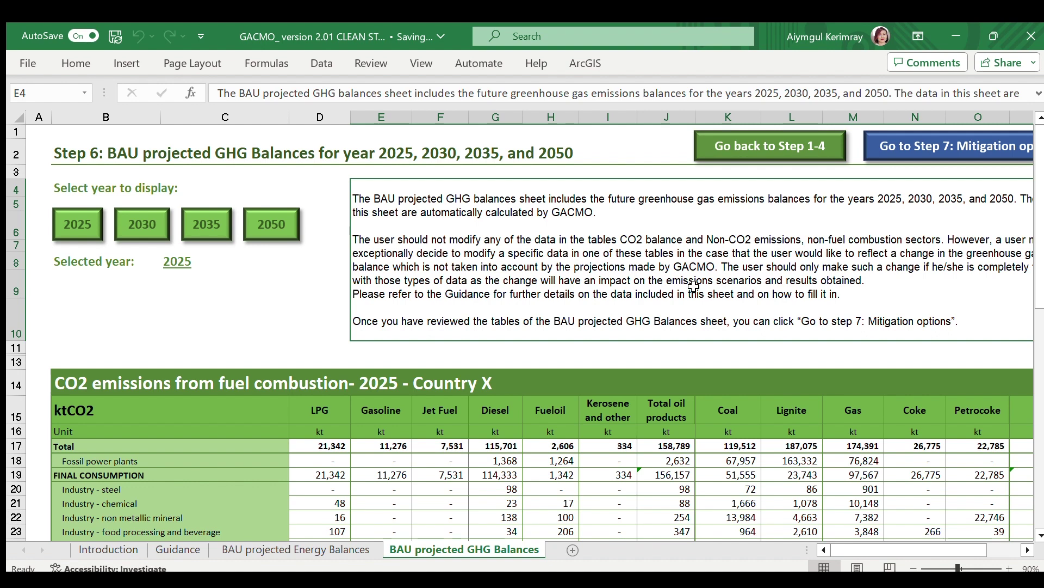
# Examine the 2025 CO2 emissions from fuel combustion by sector and fuel, and the table of non-CO2 emissions and non-fuel combustion sectors
pyautogui.scroll(-1, 694, 287)
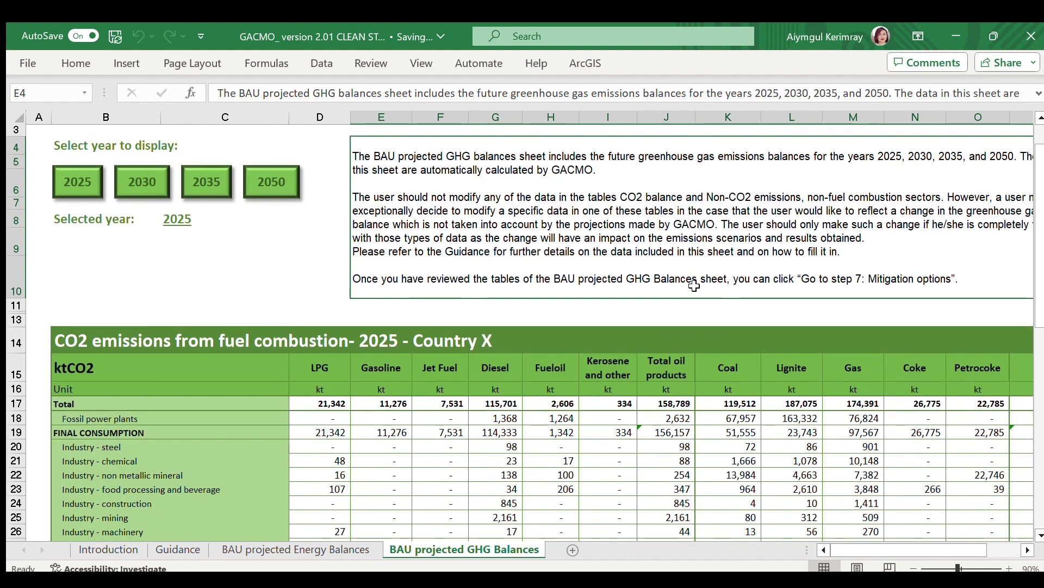
pyautogui.scroll(-1, 694, 287)
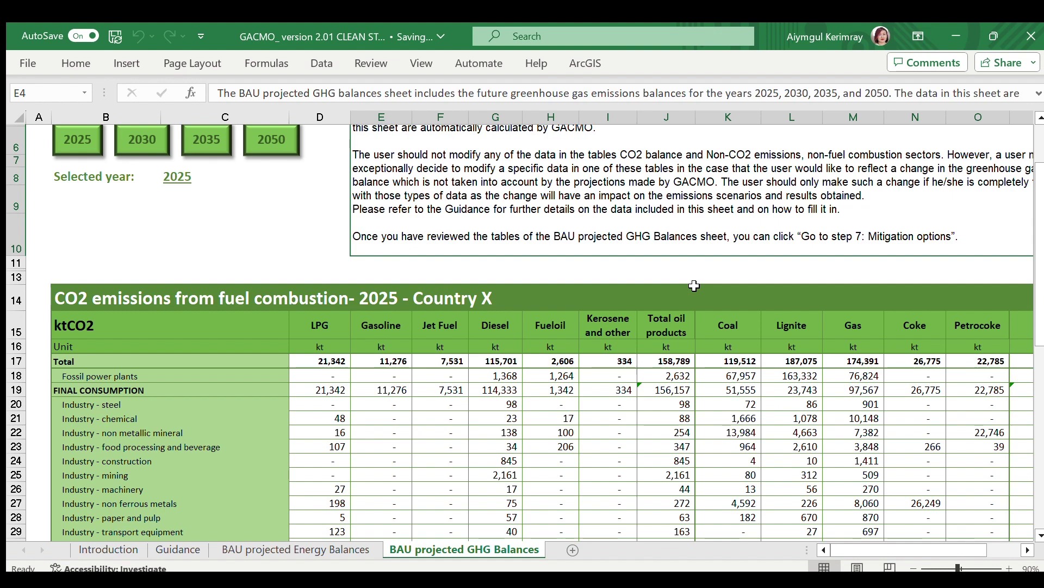
pyautogui.scroll(-2, 694, 286)
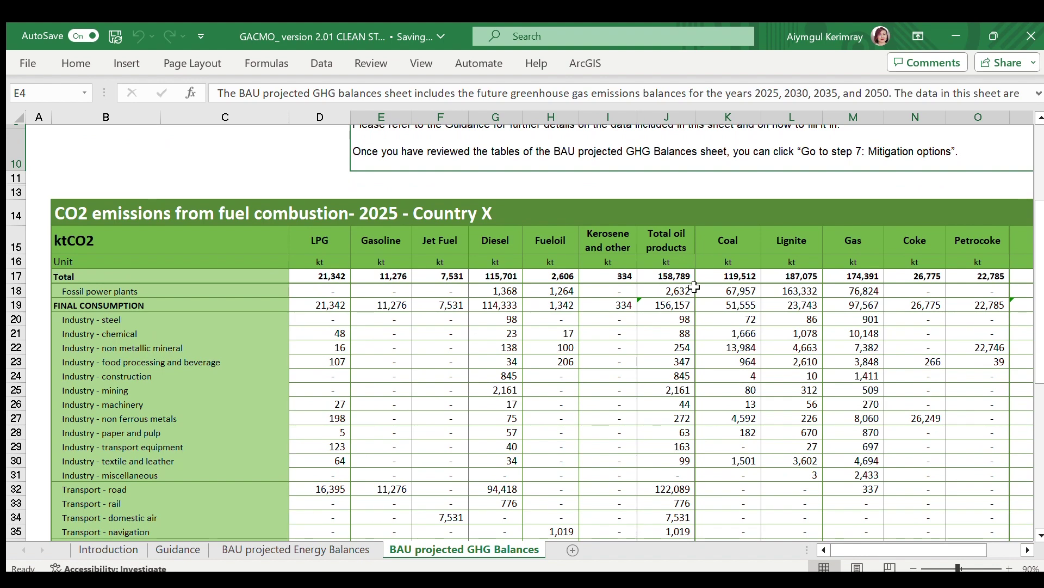
pyautogui.scroll(3, 694, 287)
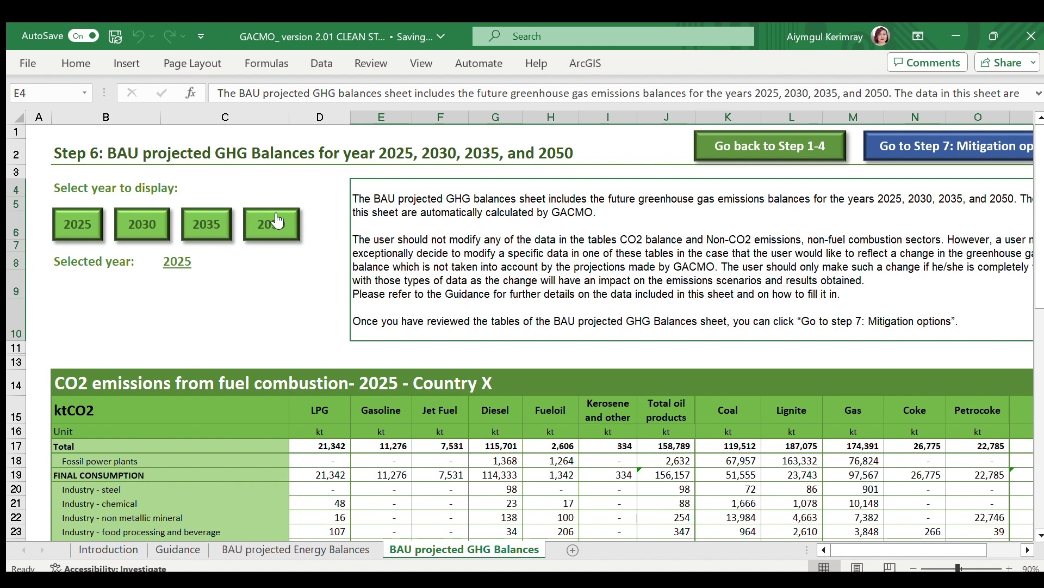
pyautogui.scroll(-1, 392, 363)
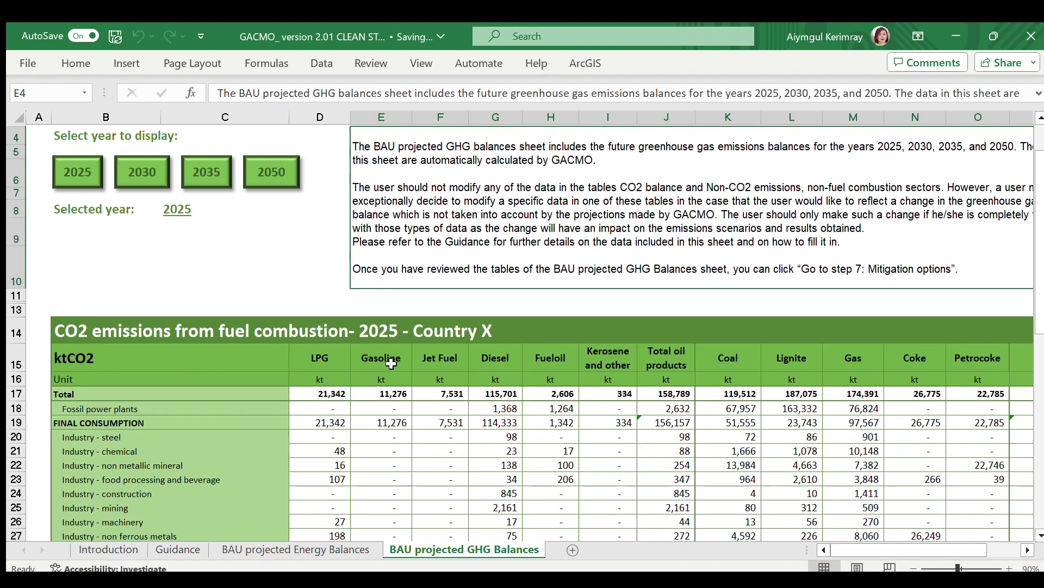
pyautogui.scroll(-1, 392, 363)
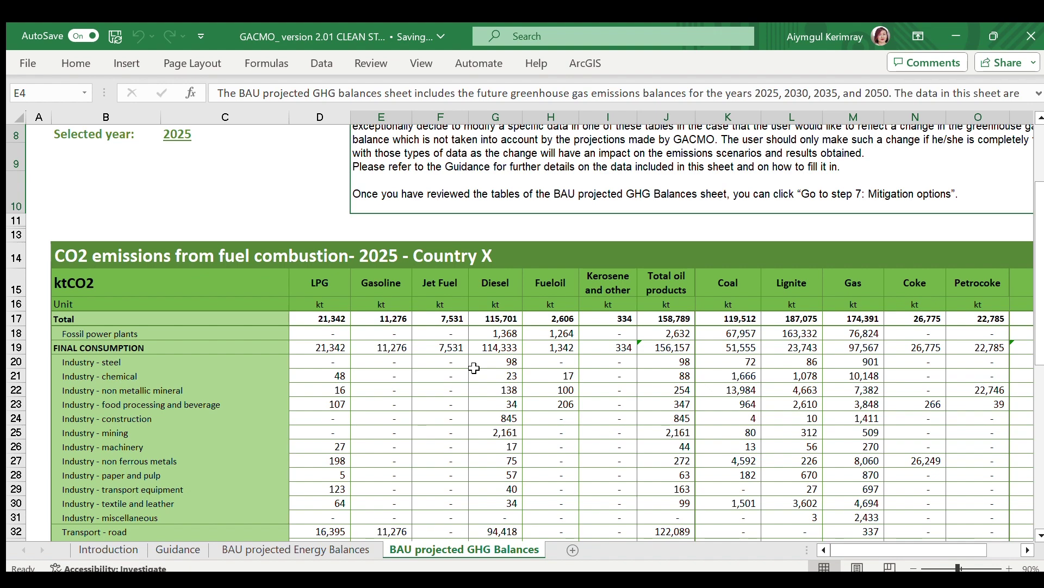
pyautogui.scroll(-2, 475, 368)
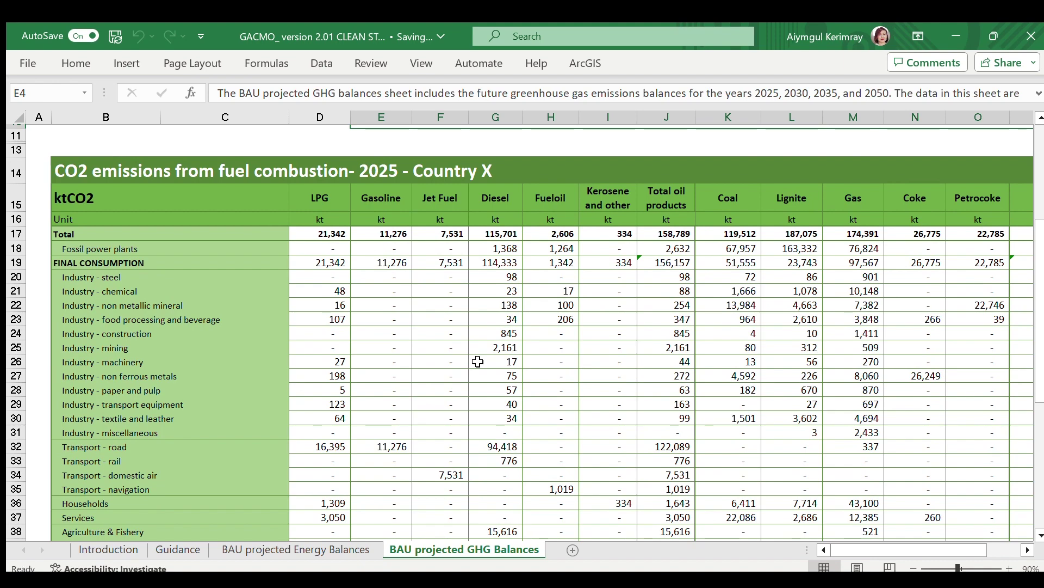
pyautogui.scroll(-7, 479, 362)
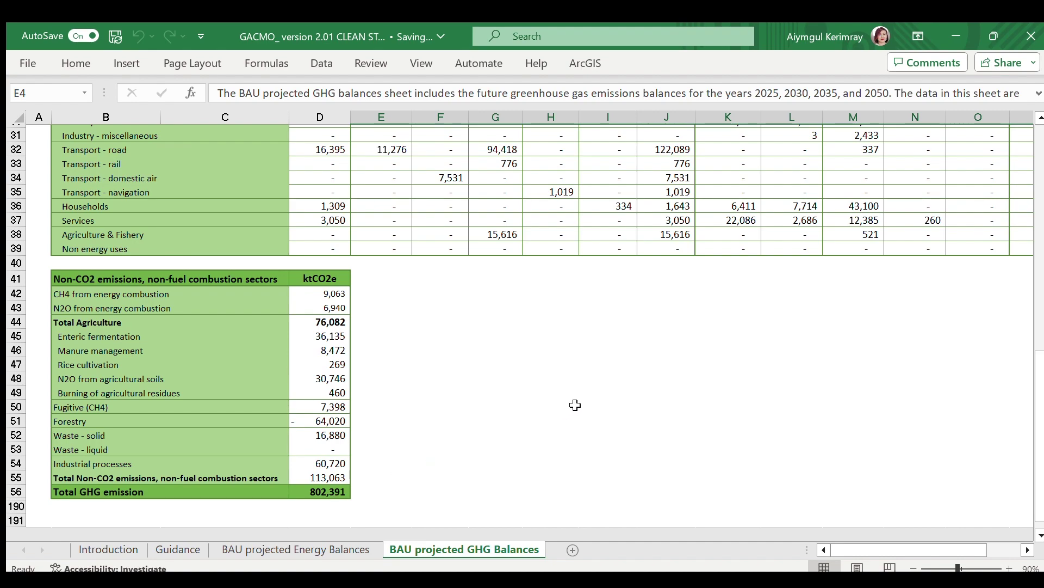
# Go from the BAU projected GHG Balances sheet to Step 7: Mitigation options
pyautogui.scroll(10, 674, 351)
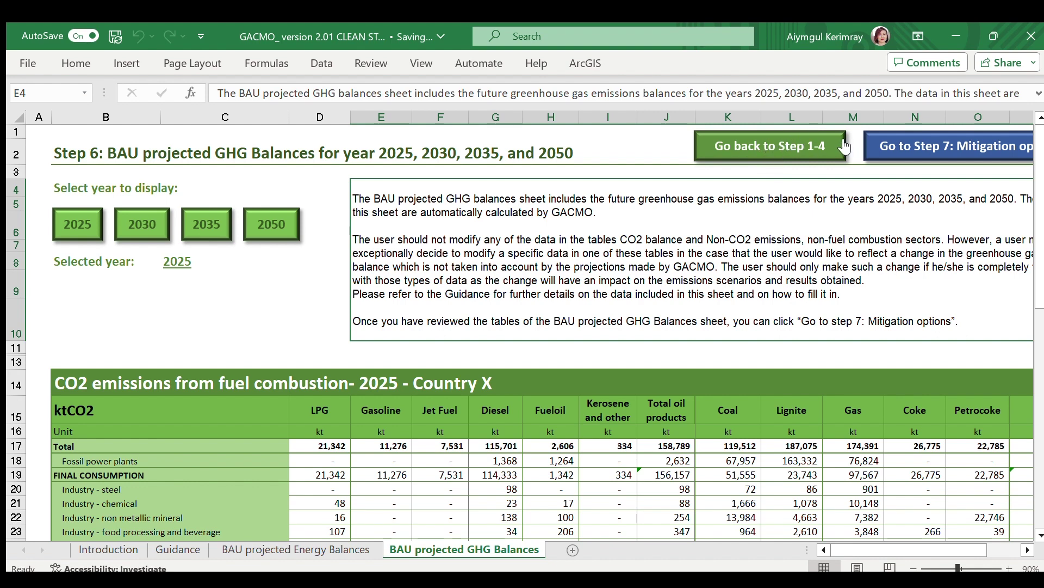
pyautogui.click(909, 151)
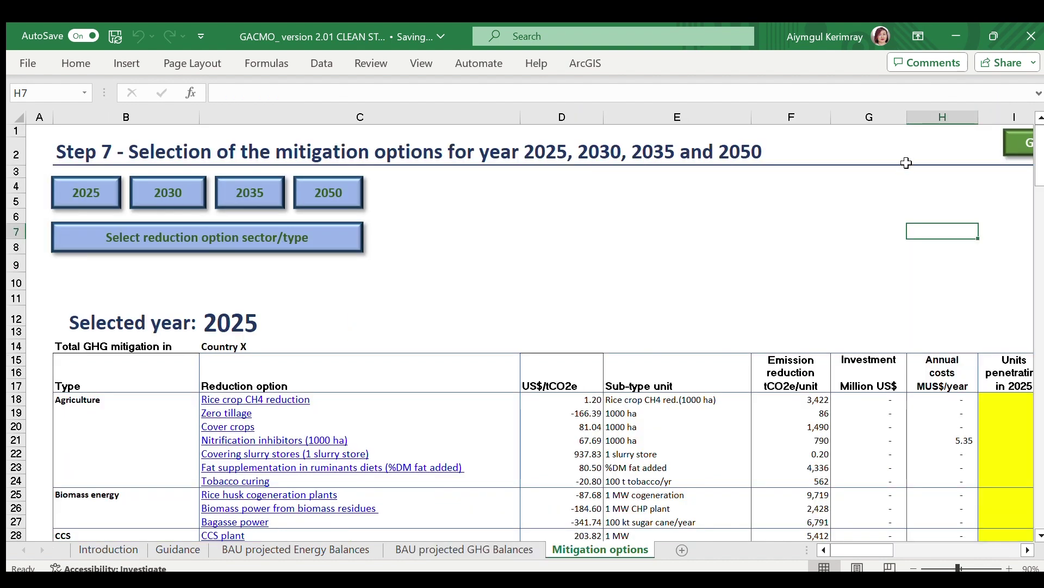
pyautogui.click(766, 312)
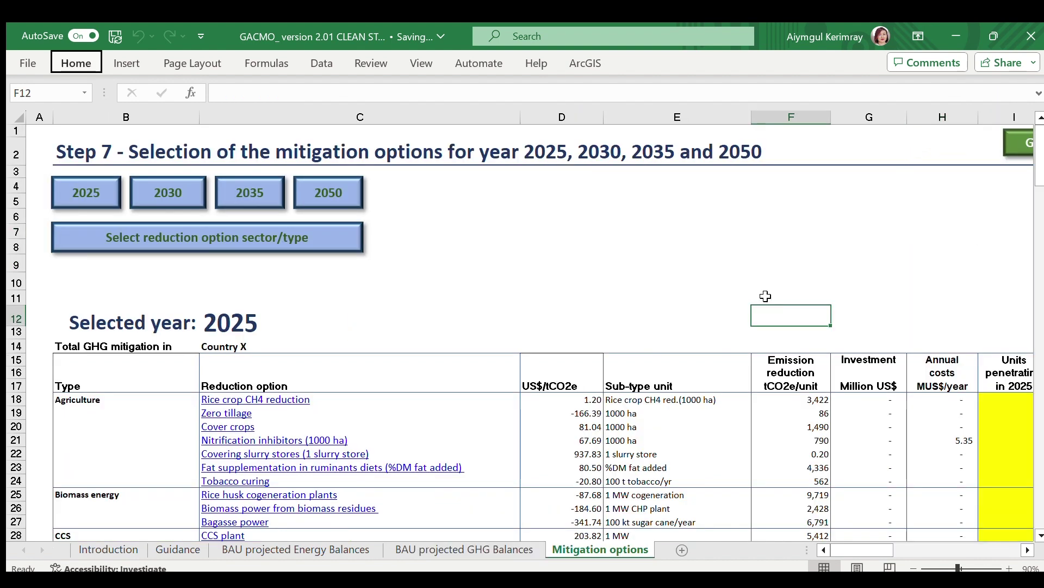
pyautogui.click(791, 244)
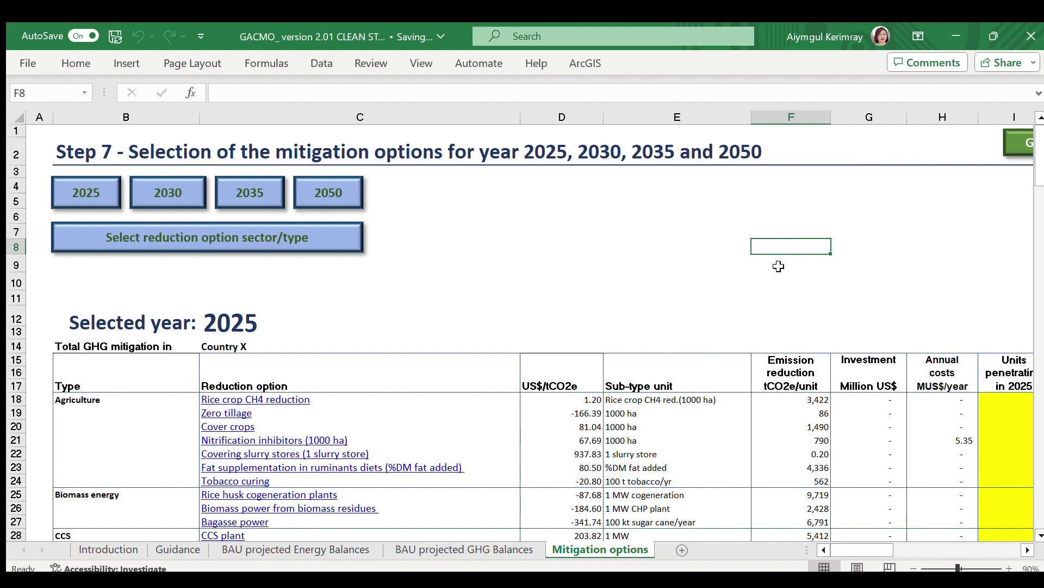
# Look through the 2025 list of reduction options by type, from Agriculture down to Solar
pyautogui.scroll(-1, 717, 350)
pyautogui.scroll(-1, 717, 350)
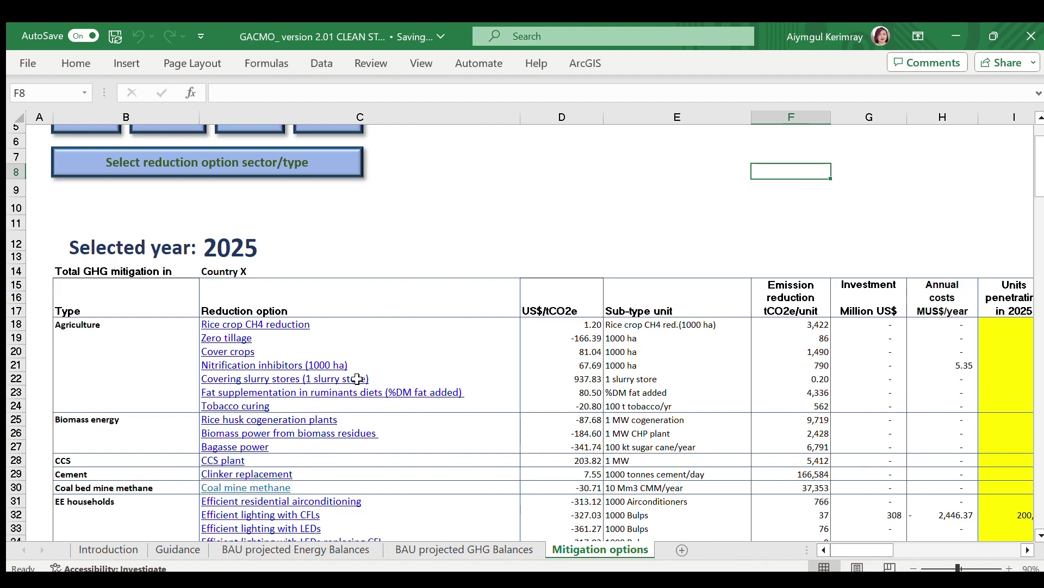
pyautogui.scroll(-6, 357, 379)
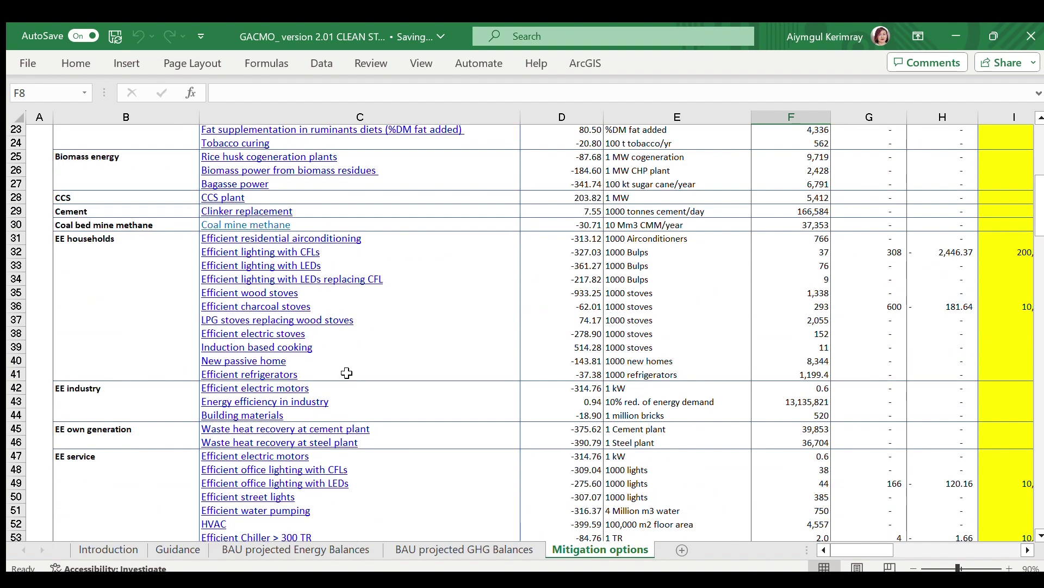
pyautogui.scroll(-11, 347, 372)
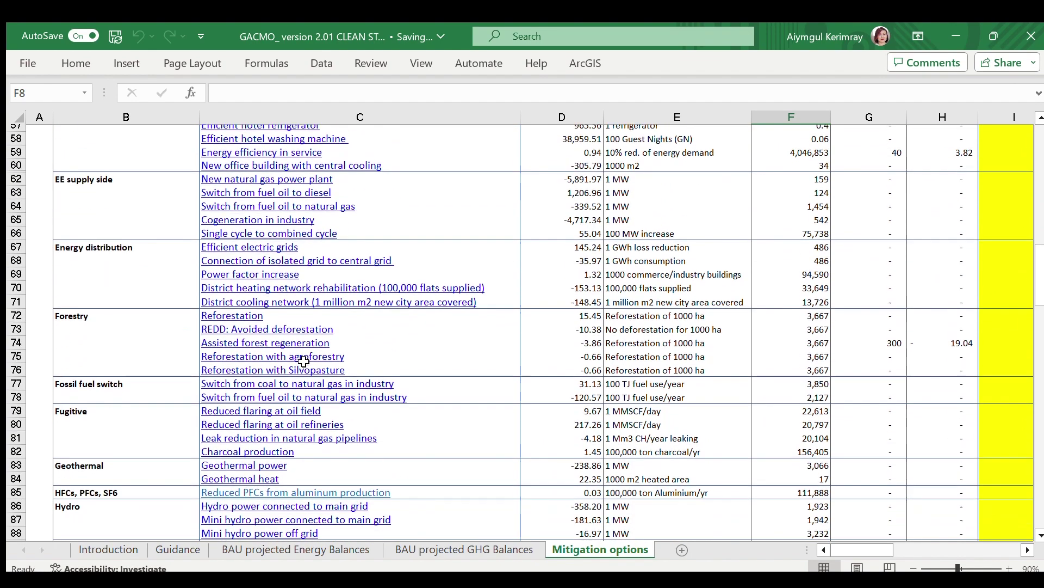
pyautogui.scroll(-6, 304, 361)
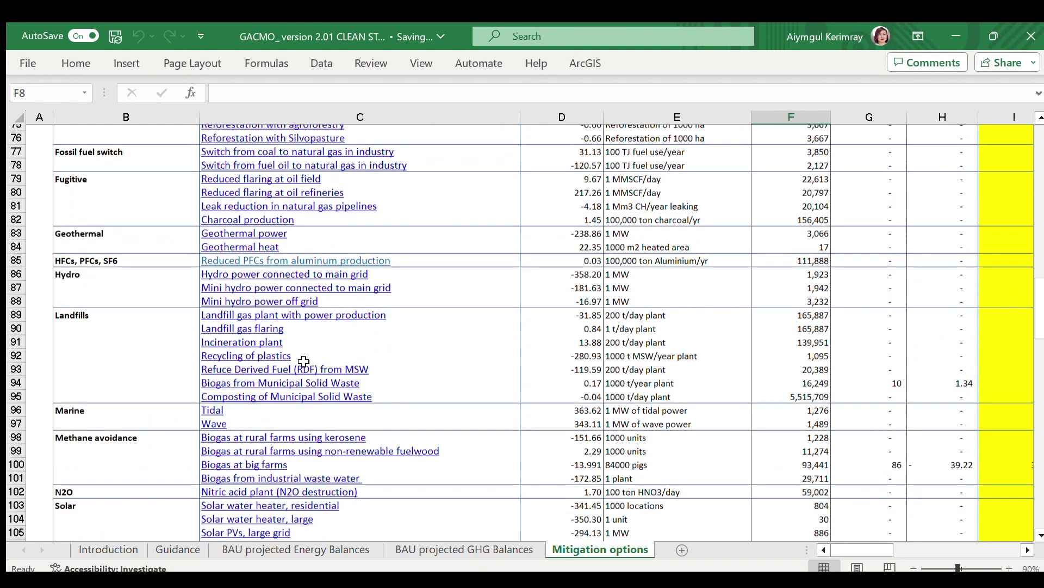
pyautogui.scroll(-1, 304, 361)
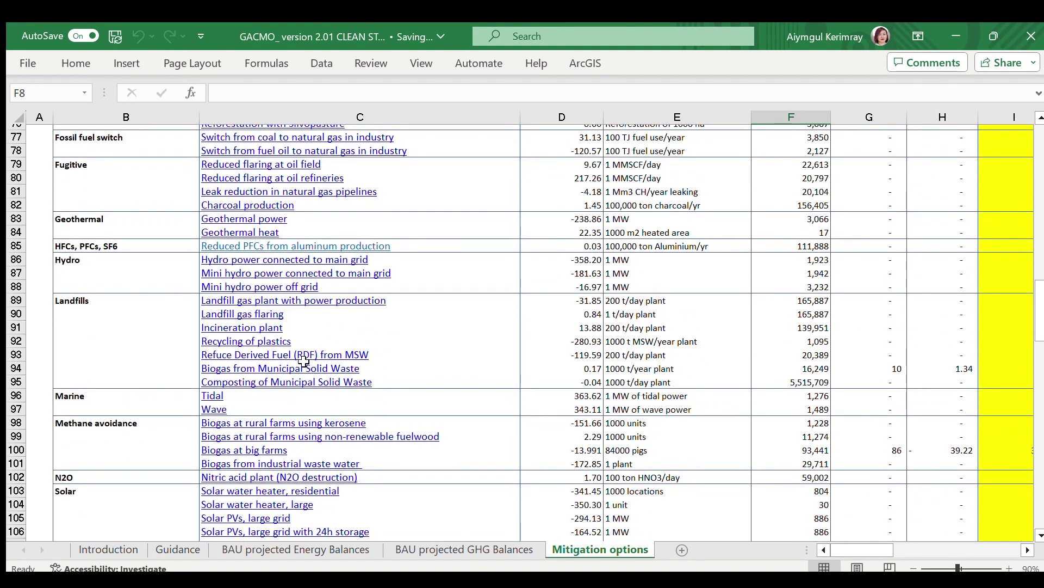
# Point out the mitigation types one by one, including Hydro, Marine, Methane avoidance, N2O and Solar
pyautogui.click(161, 322)
pyautogui.click(148, 262)
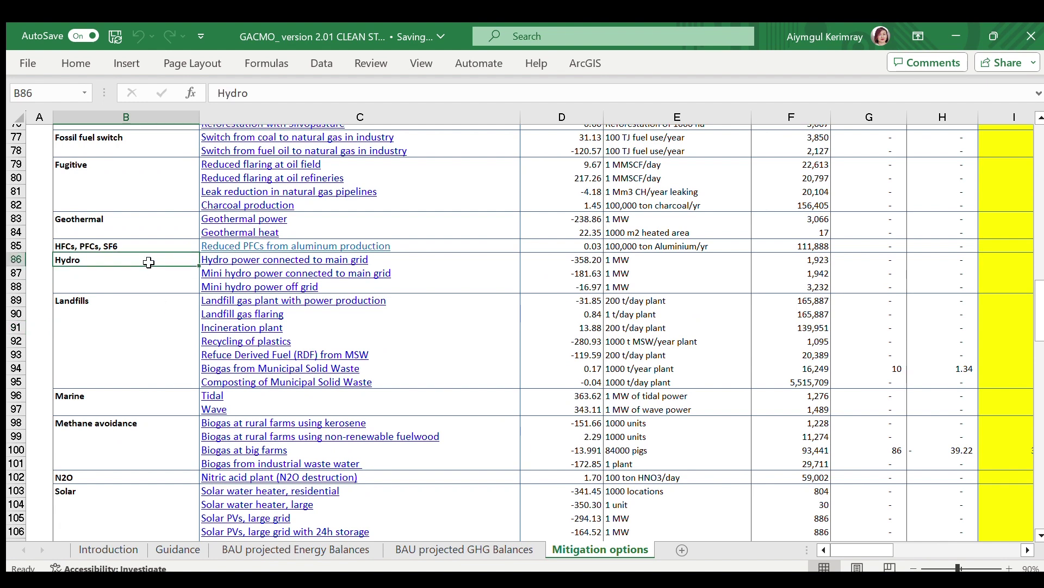
pyautogui.click(149, 395)
pyautogui.click(146, 423)
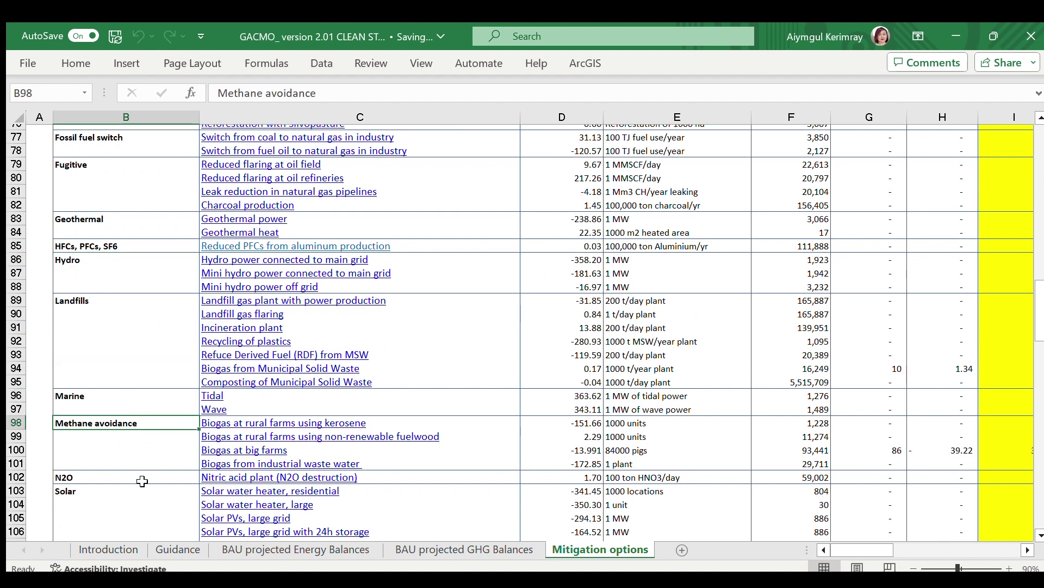
pyautogui.click(142, 480)
pyautogui.click(140, 490)
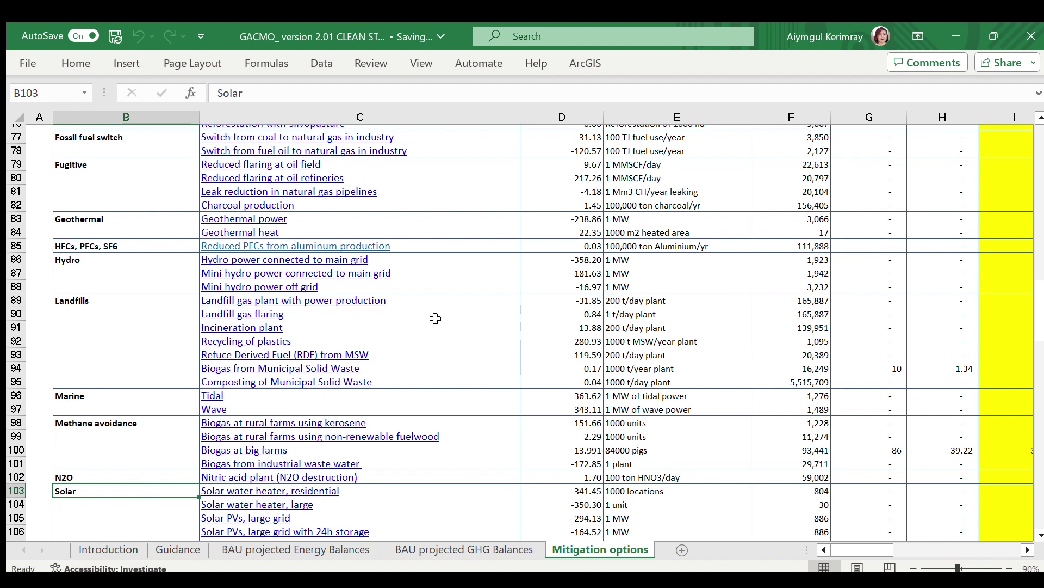
# Highlight the yellow column of units penetrating in 2025 and review its entries up to the table header
pyautogui.click(992, 169)
pyautogui.click(1028, 122)
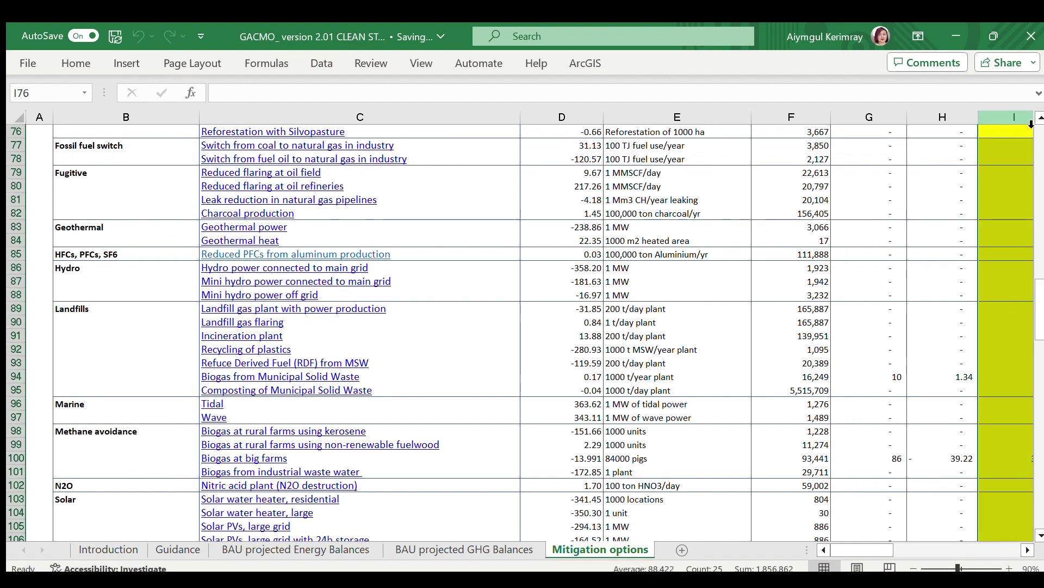
pyautogui.click(1009, 203)
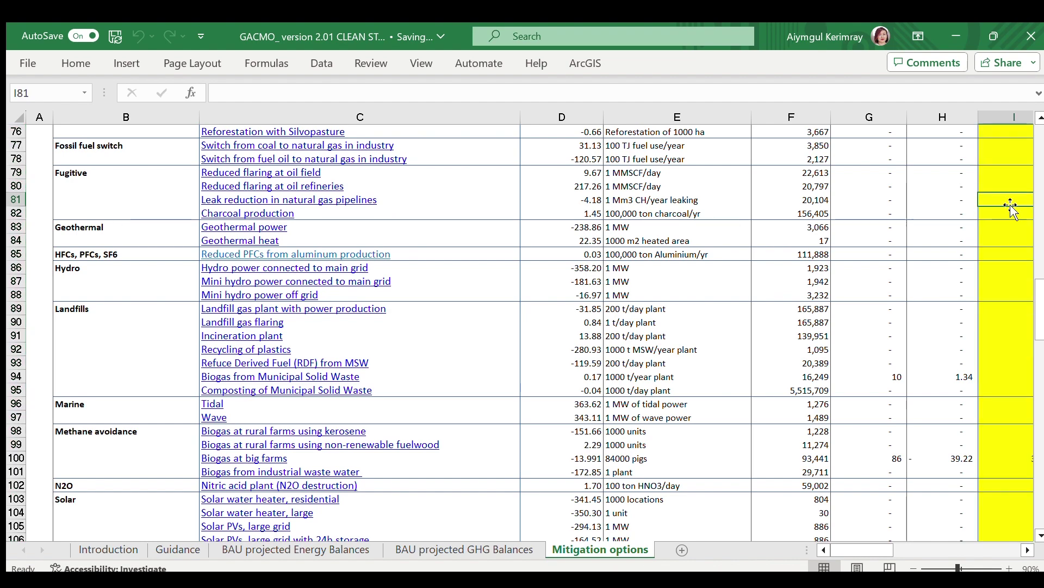
pyautogui.hscroll(3, 1011, 206)
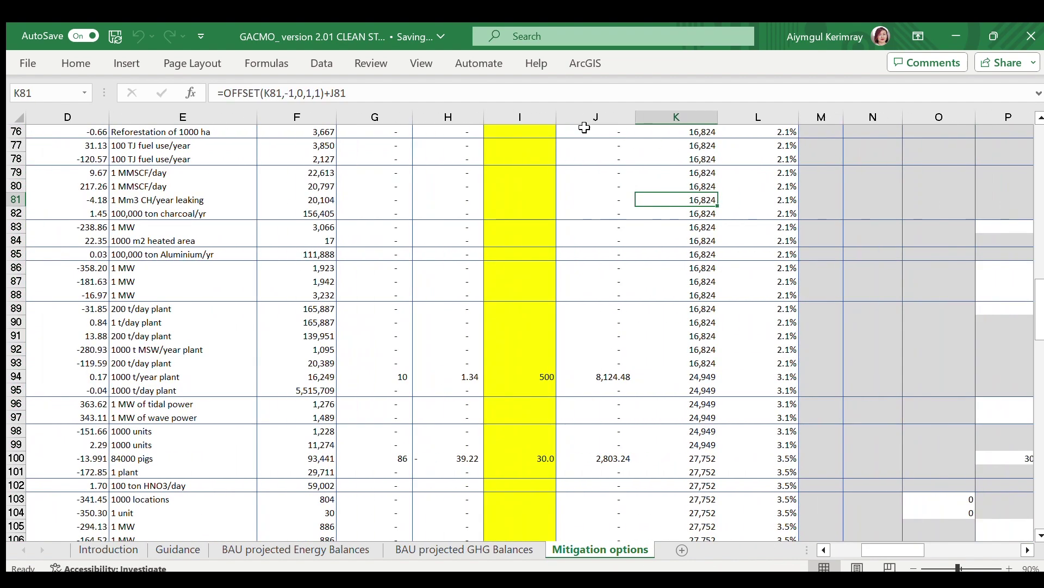
pyautogui.click(523, 122)
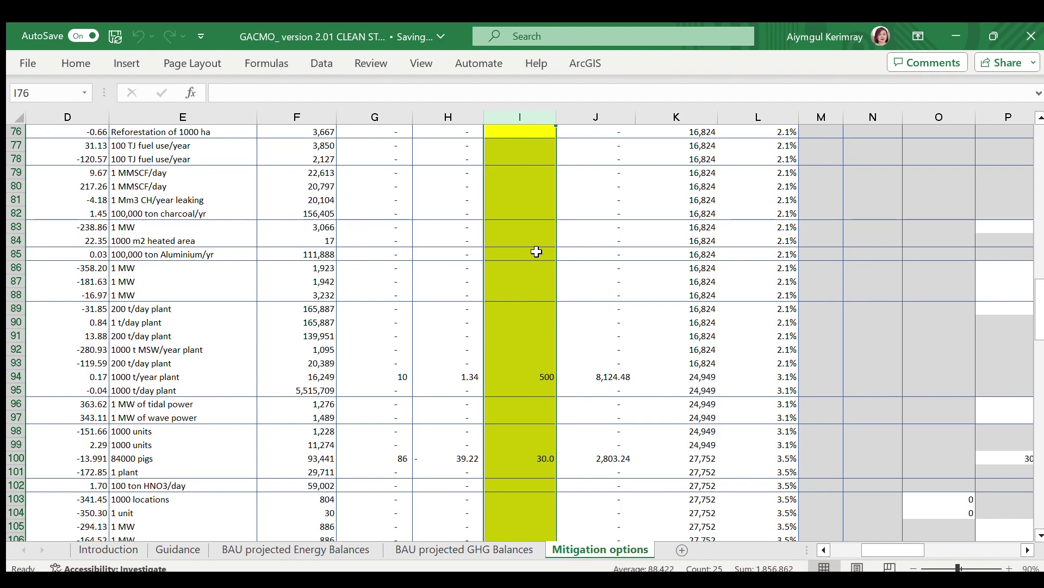
pyautogui.scroll(6, 537, 252)
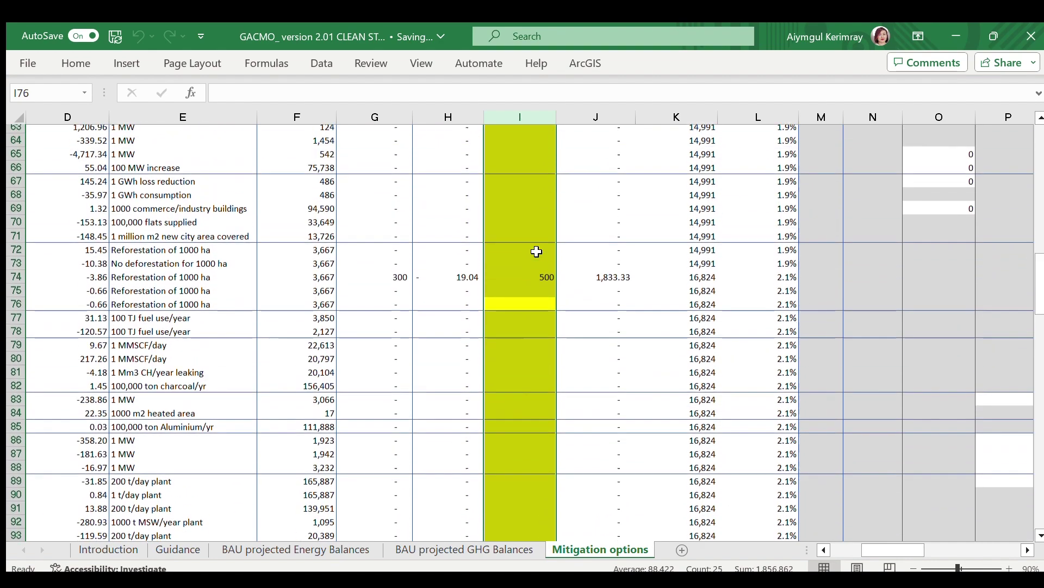
pyautogui.scroll(12, 537, 252)
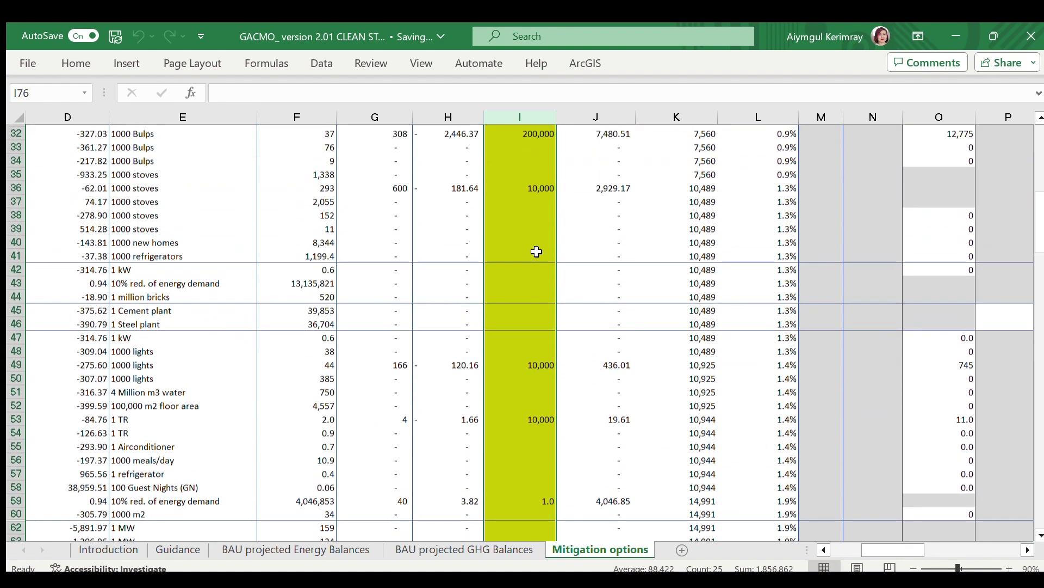
pyautogui.scroll(5, 537, 251)
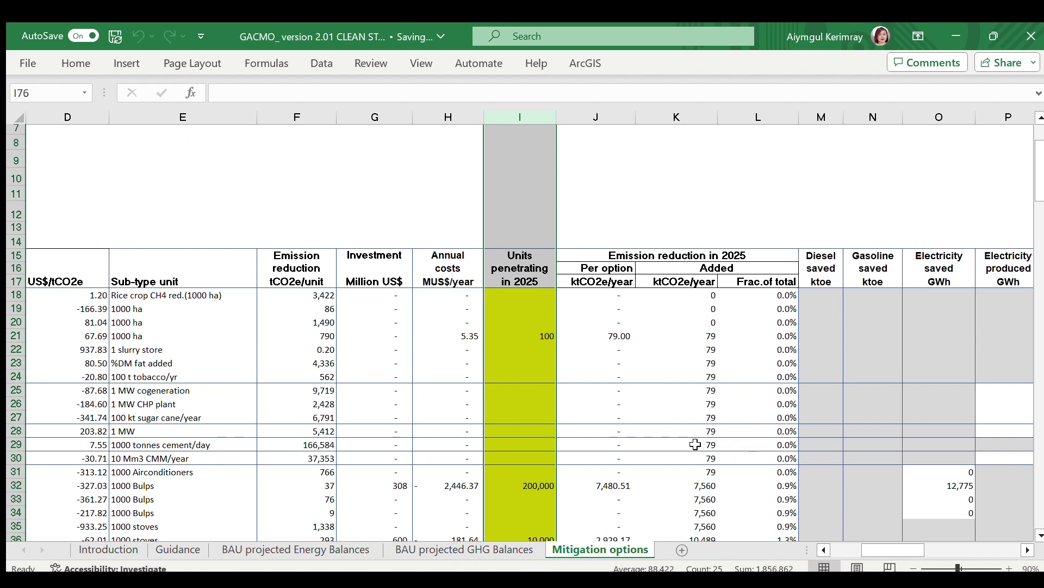
# Highlight the Sub-type unit column and bring the type and reduction option columns back beside it
pyautogui.moveTo(882, 550); pyautogui.dragTo(860, 546)
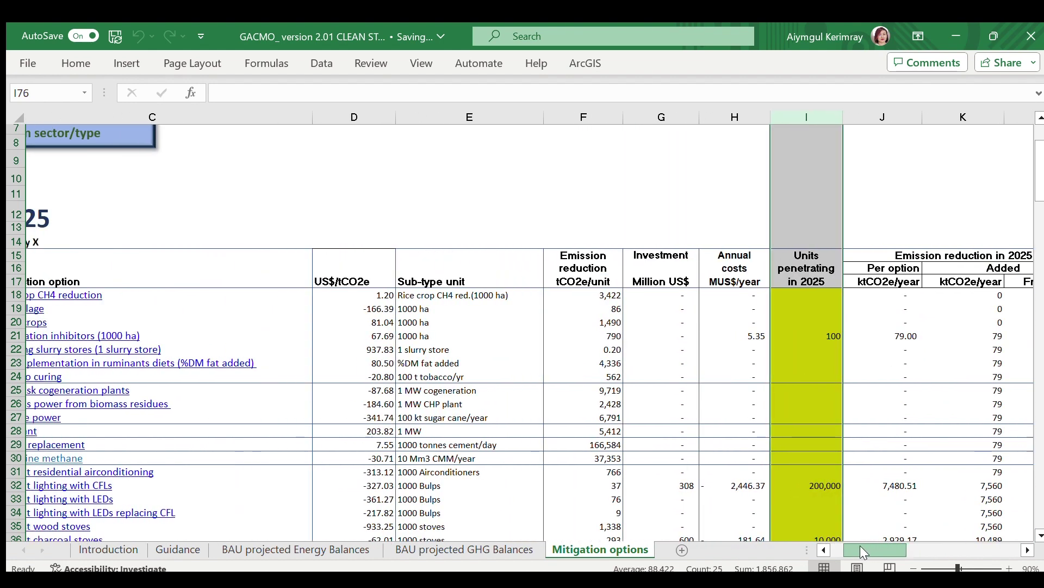
pyautogui.click(515, 121)
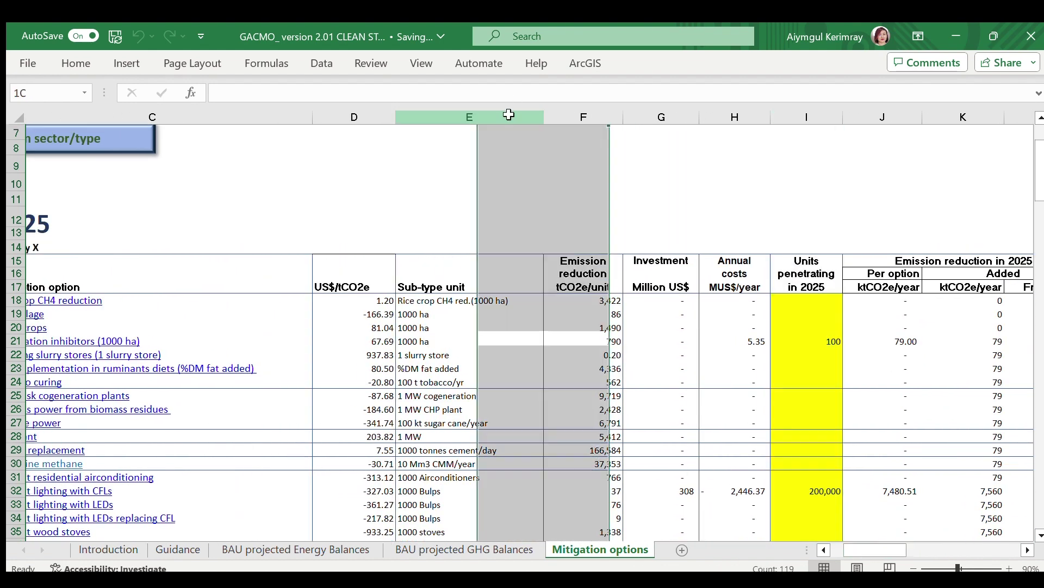
pyautogui.scroll(-1, 454, 388)
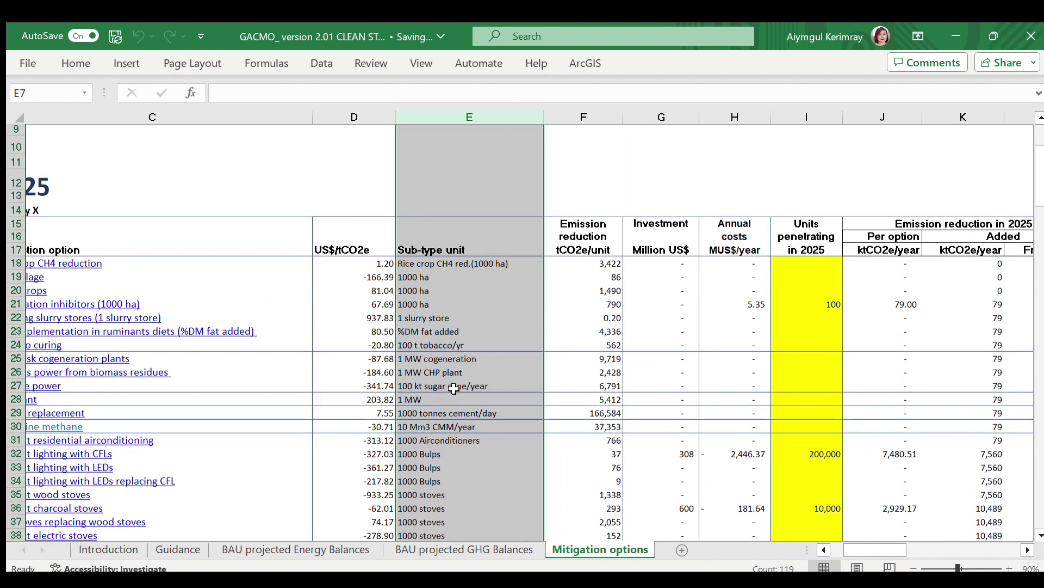
pyautogui.click(456, 386)
pyautogui.press('Left')
pyautogui.press('Left')
pyautogui.press('Left')
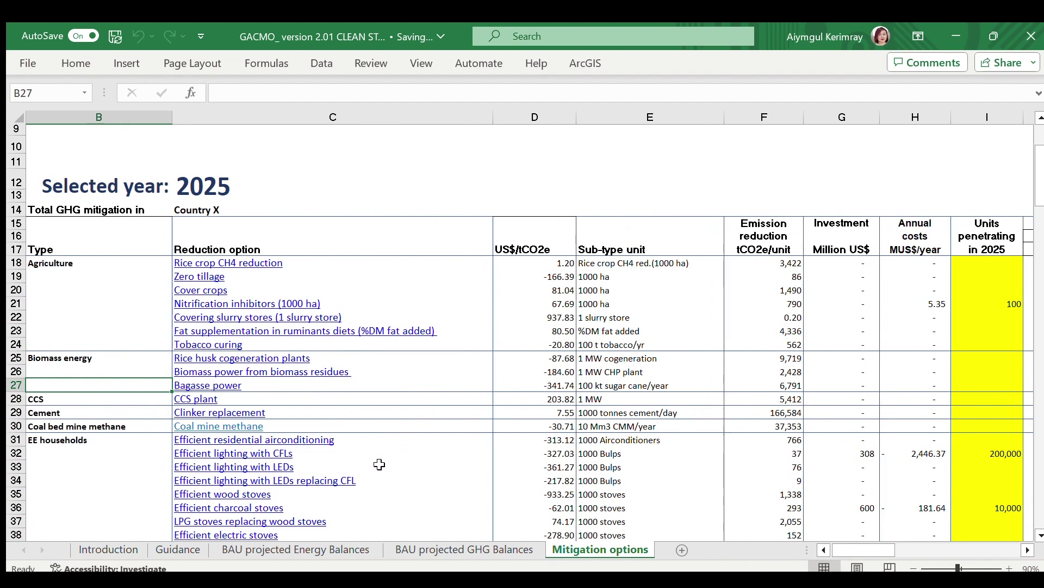
# Point out the Efficient lighting with LEDs option together with its cost per tCO2e and sub-type unit
pyautogui.click(381, 466)
pyautogui.moveTo(381, 465); pyautogui.dragTo(590, 466)
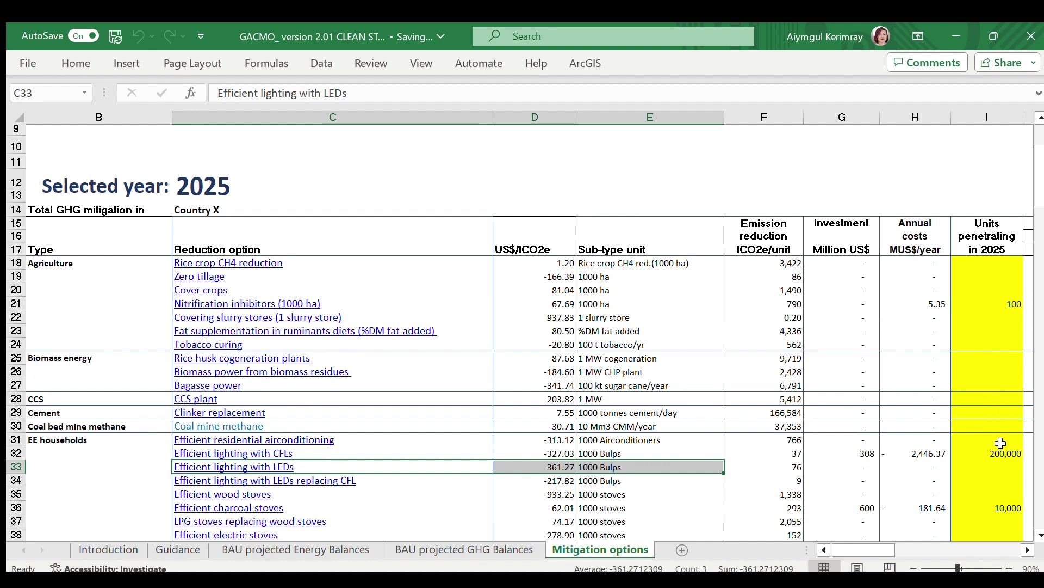
pyautogui.click(708, 422)
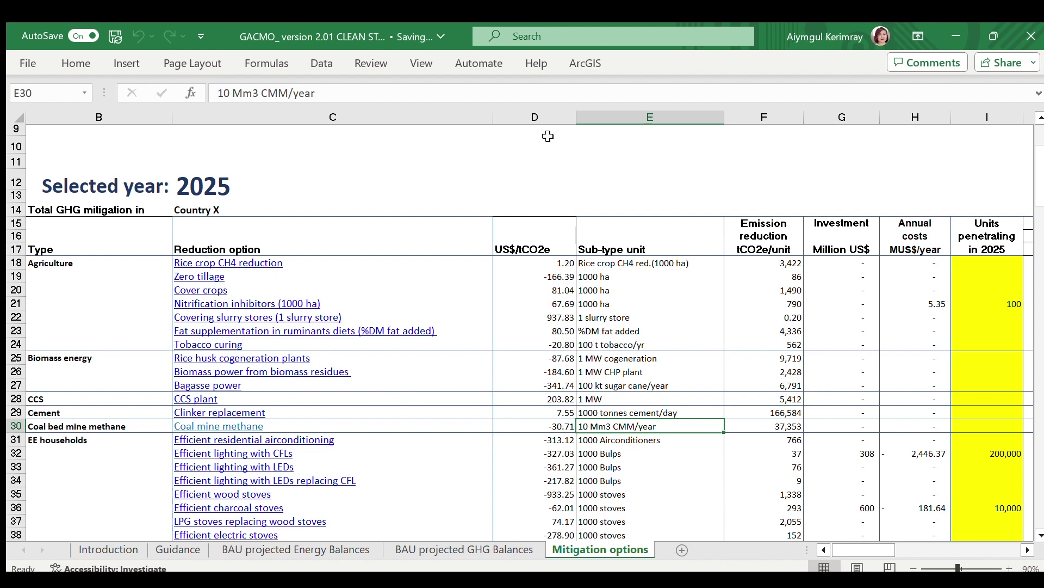
# Highlight the US$/tCO2e column, then point out the nitrification inhibitors entry and header of the units penetrating in 2025 column
pyautogui.click(553, 119)
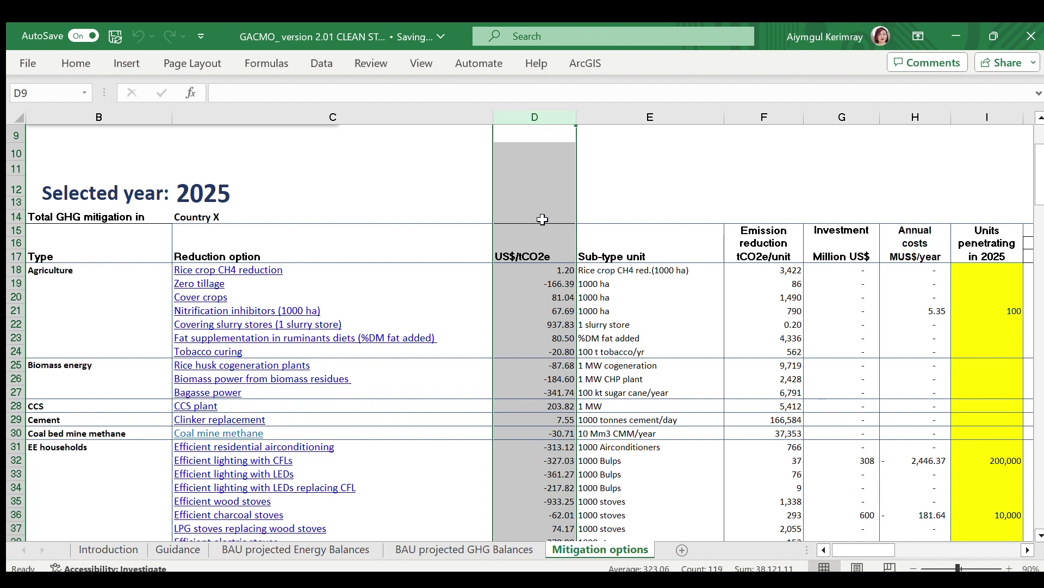
pyautogui.click(570, 218)
pyautogui.click(992, 310)
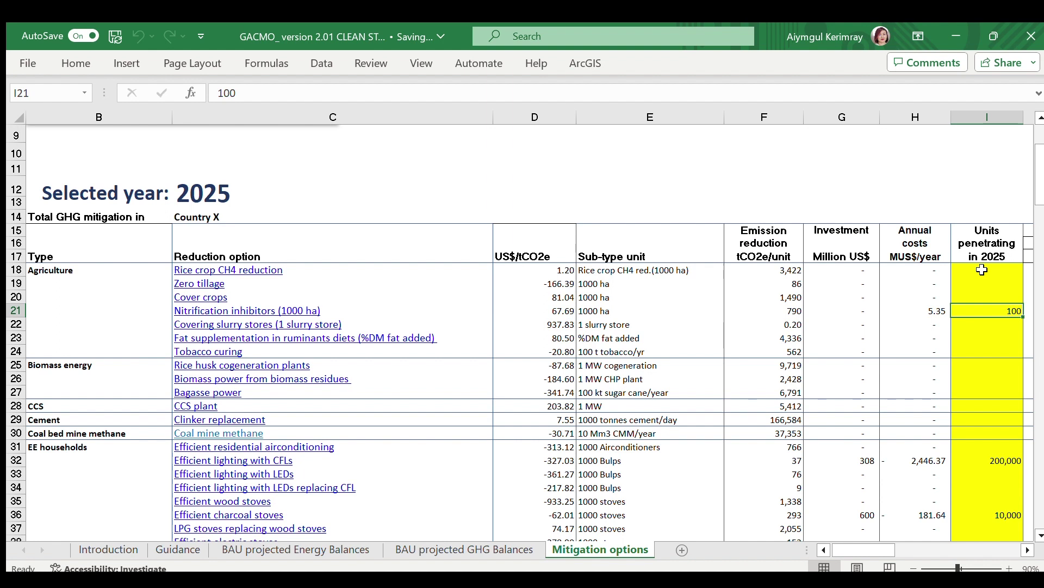
pyautogui.click(986, 243)
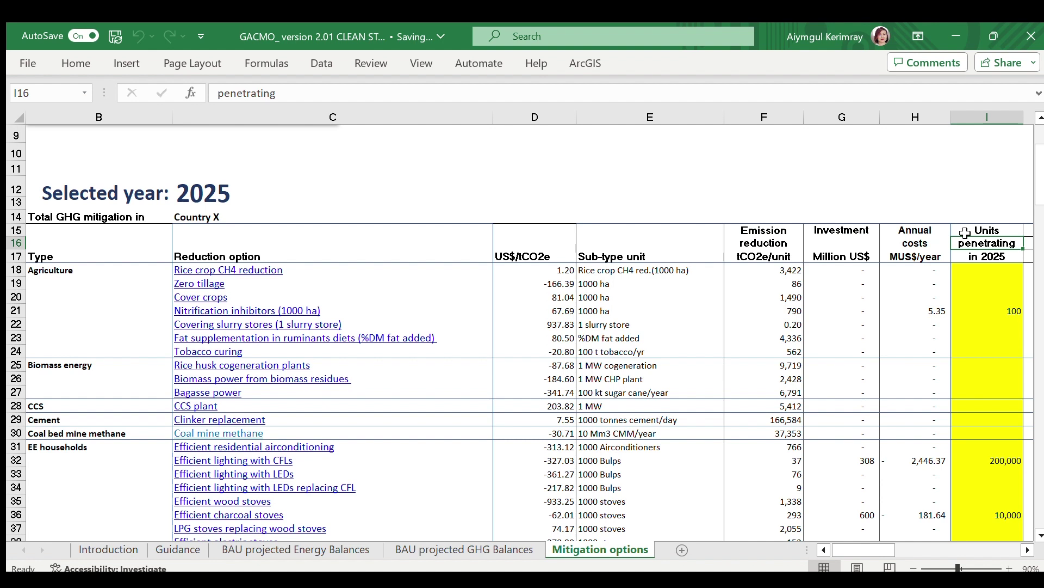
# Move back to the first column of the mitigation options sheet and up to the Step 7 heading
pyautogui.click(964, 205)
pyautogui.press('Left')
pyautogui.press('Left')
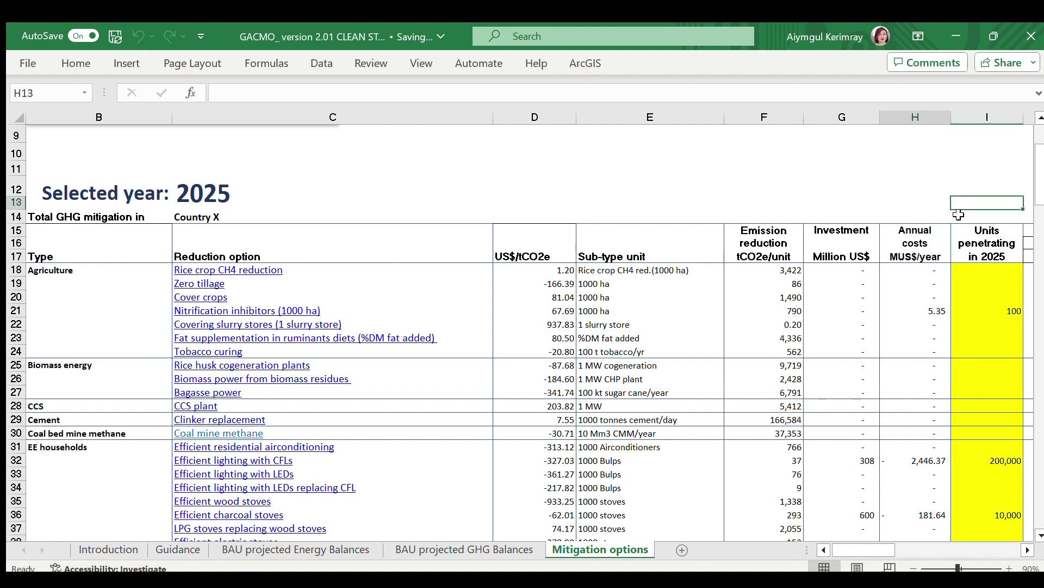
pyautogui.press('Left')
pyautogui.press('Left')
pyautogui.press('Left')
pyautogui.press('Left')
pyautogui.press('Left')
pyautogui.press('Left')
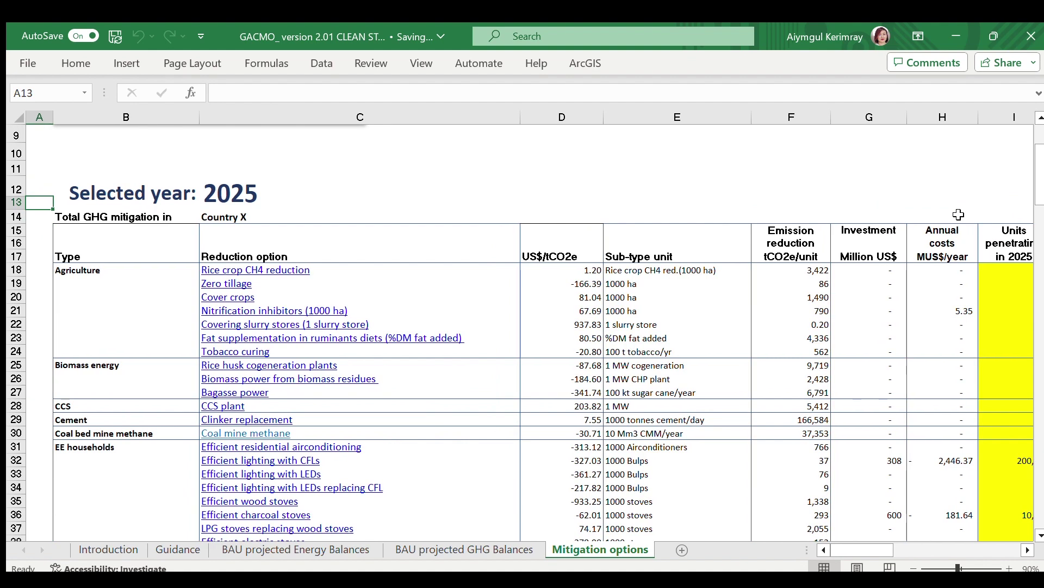
pyautogui.scroll(3, 962, 218)
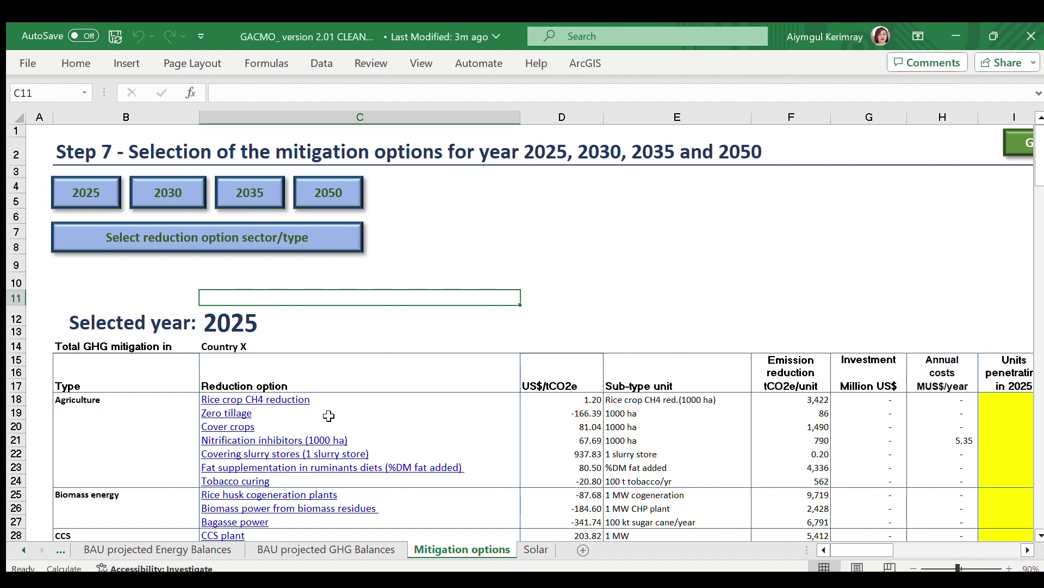
# Open the calculation for the Solar PVs, large grid option to examine its inputs and costs, then return to the mitigation options sheet
pyautogui.scroll(-7, 329, 416)
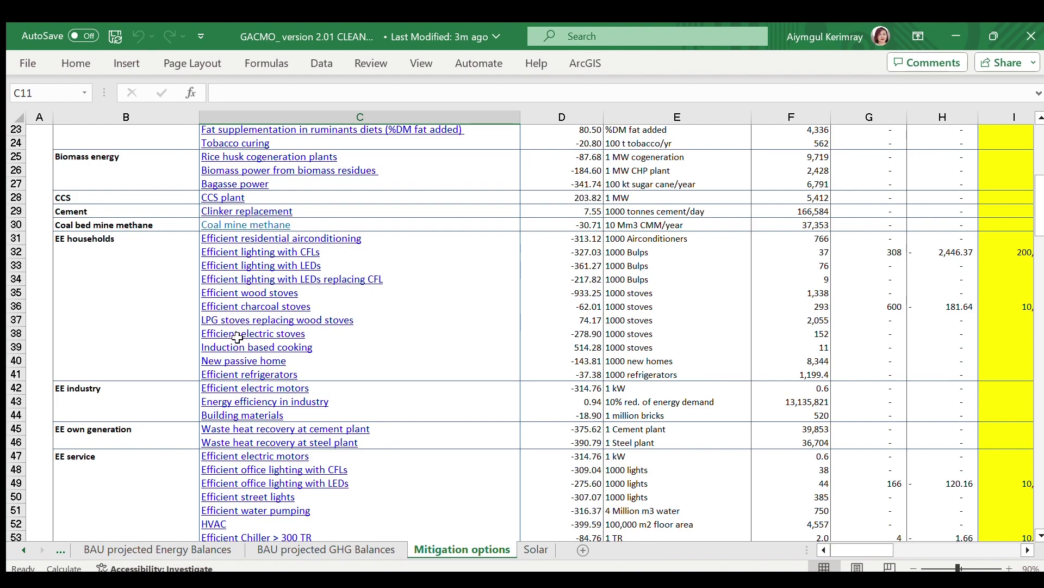
pyautogui.scroll(-10, 238, 345)
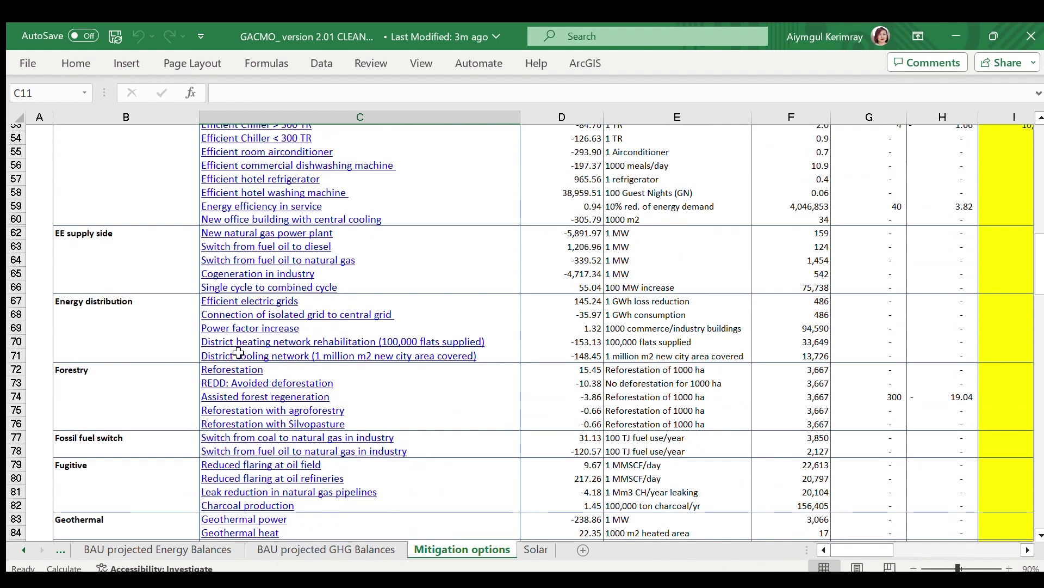
pyautogui.scroll(-11, 238, 353)
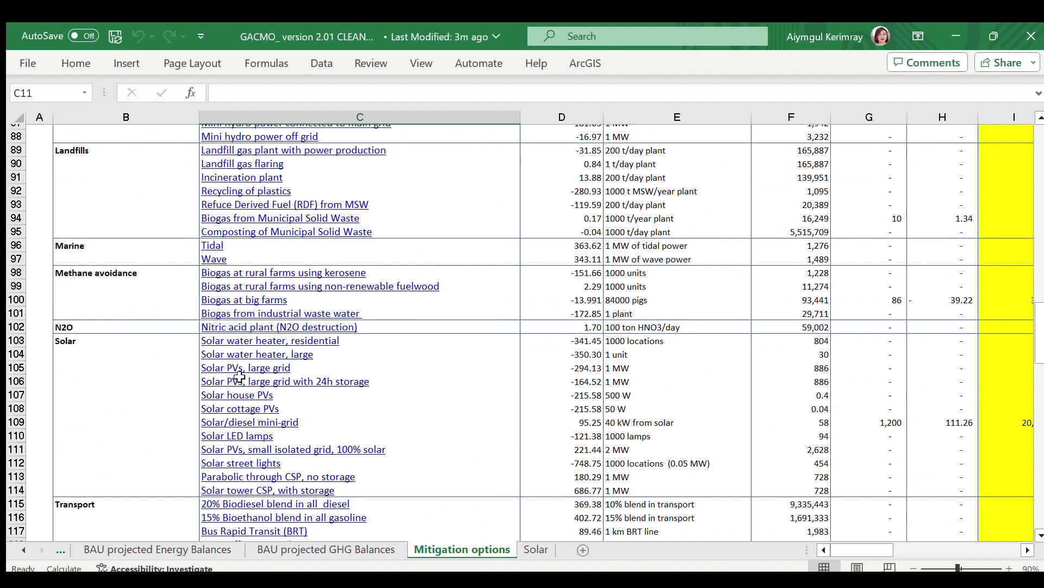
pyautogui.click(240, 369)
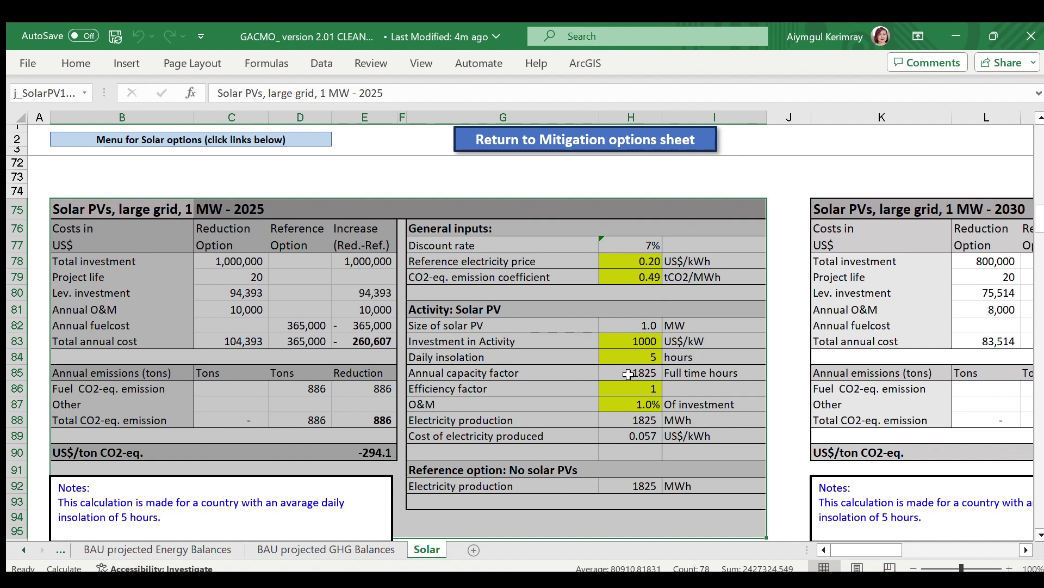
pyautogui.click(555, 143)
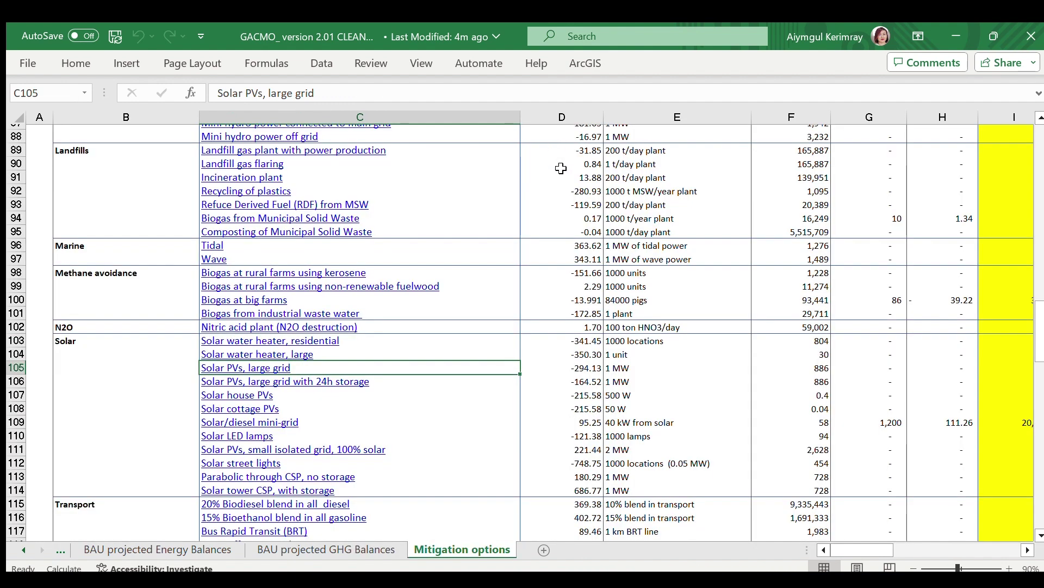
# Examine the units and emission reduction columns from the solar options down to the last option's fraction of total
pyautogui.click(999, 413)
pyautogui.click(1026, 550)
pyautogui.click(1025, 550)
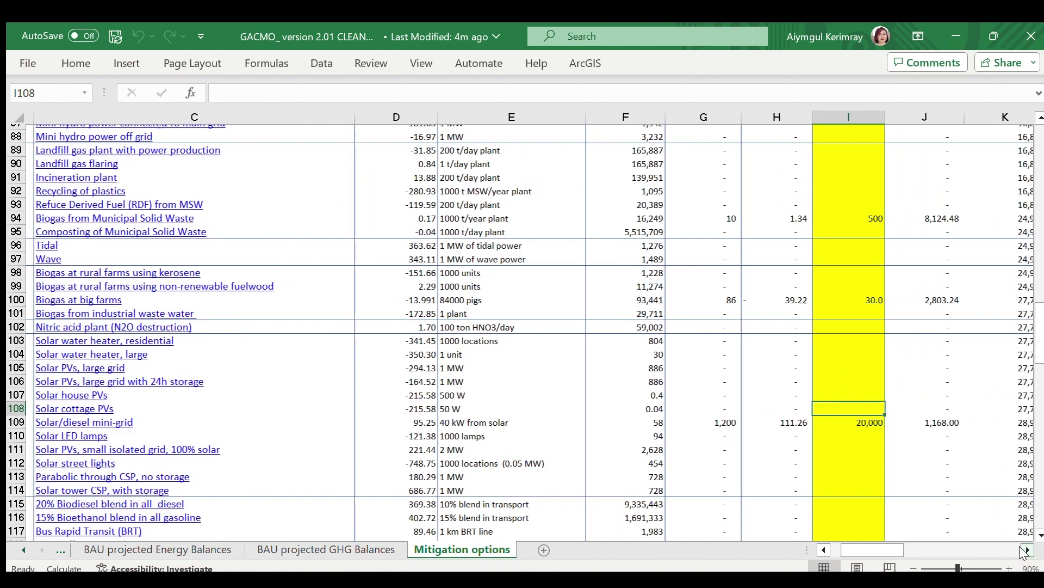
pyautogui.click(1025, 550)
pyautogui.click(1025, 550)
pyautogui.scroll(-8, 658, 422)
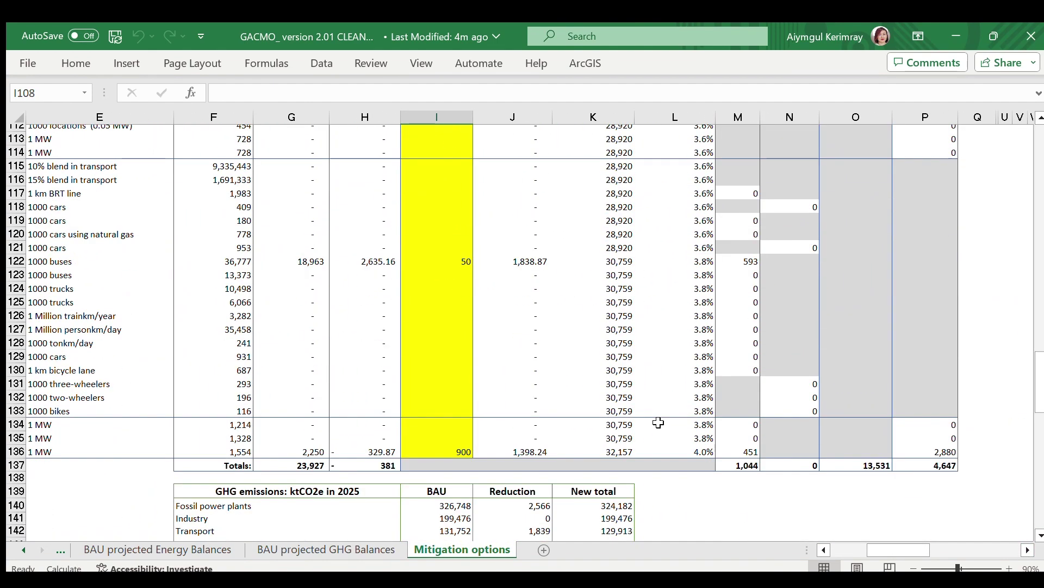
pyautogui.click(696, 452)
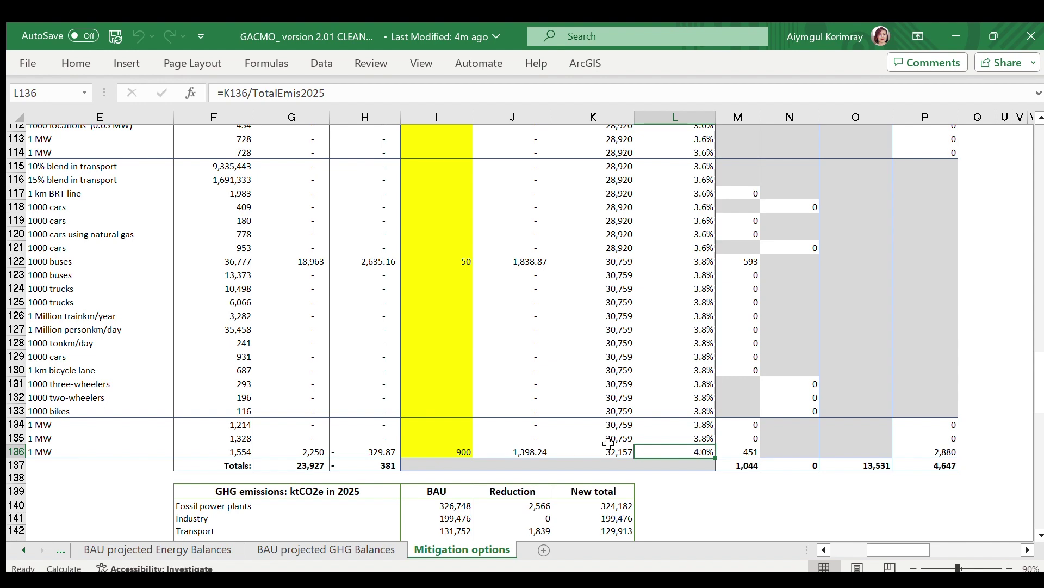
# Highlight the table of GHG emissions by sector in 2025, then the units penetrating column above it
pyautogui.scroll(-4, 607, 443)
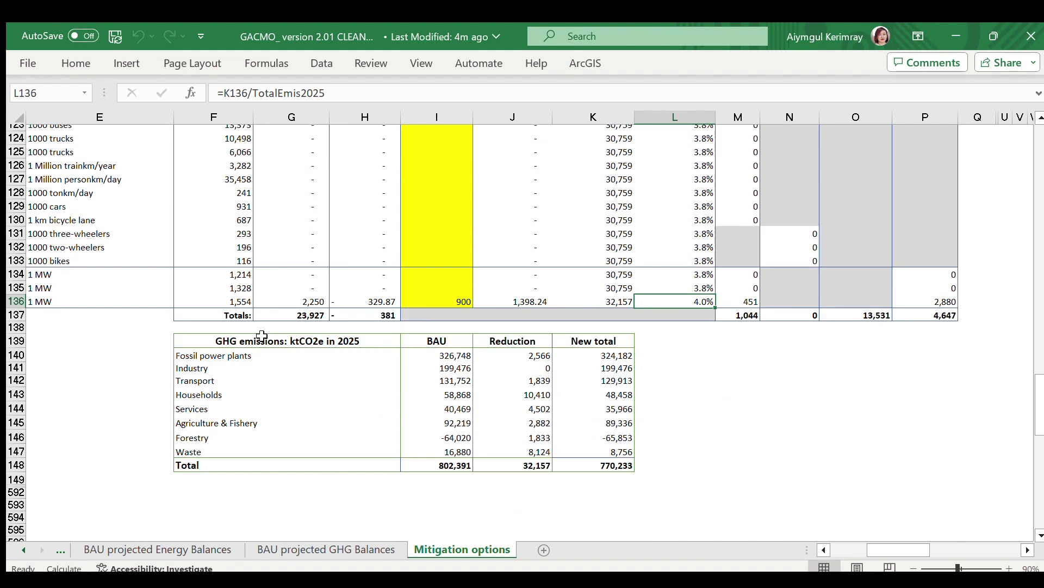
pyautogui.moveTo(264, 341); pyautogui.dragTo(593, 459)
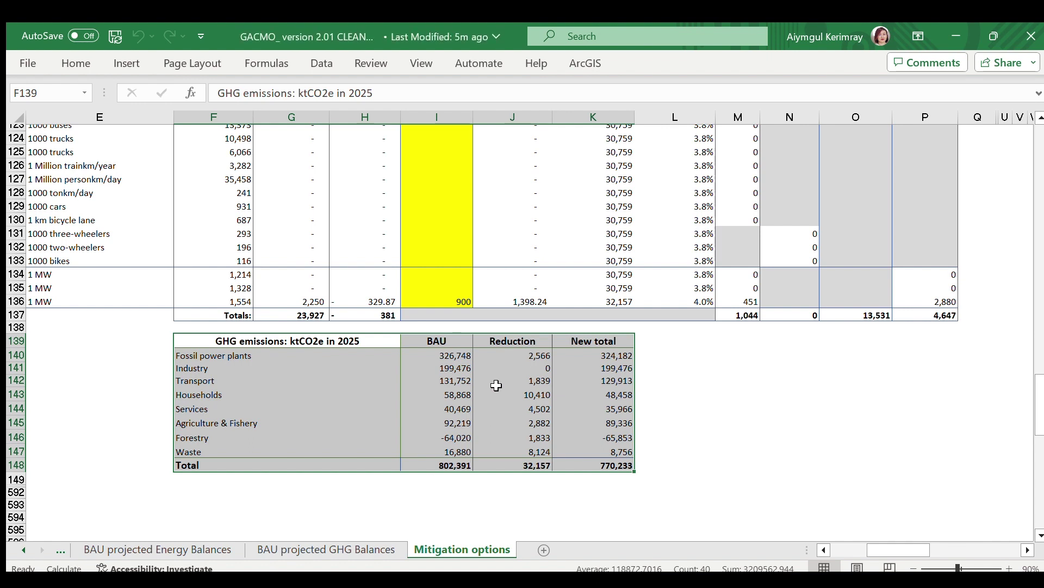
pyautogui.moveTo(446, 298); pyautogui.dragTo(460, 191)
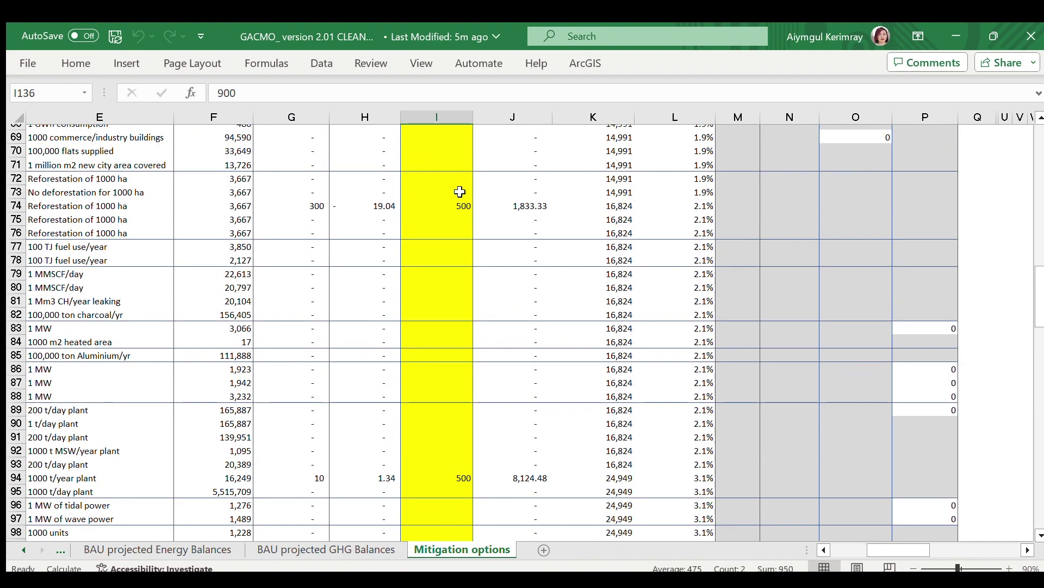
# Go to the Step 8 result sheet and point out the listed sectoral split table for the BAU scenario
pyautogui.scroll(20, 460, 191)
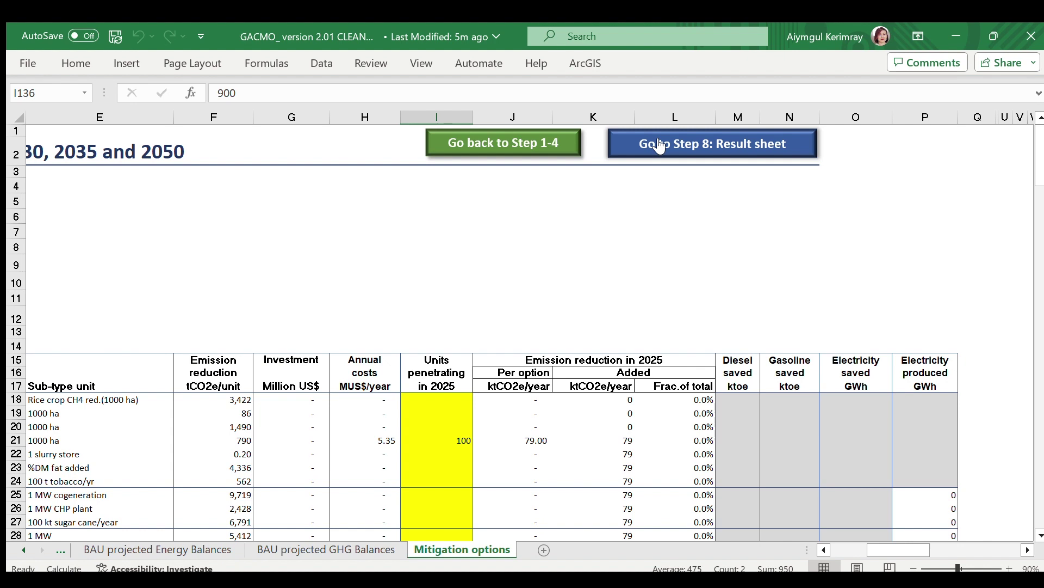
pyautogui.click(694, 151)
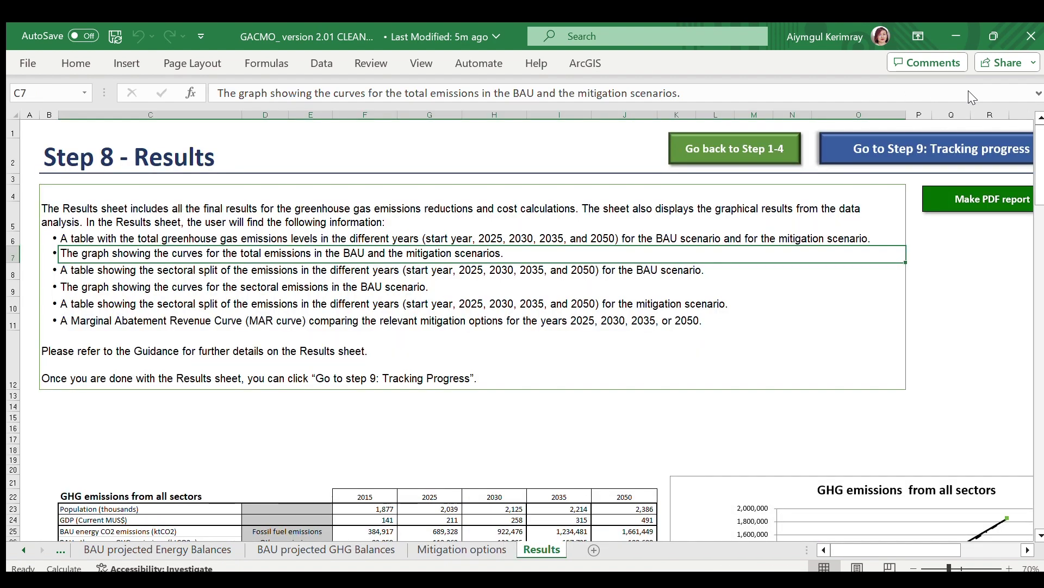
pyautogui.press('Down')
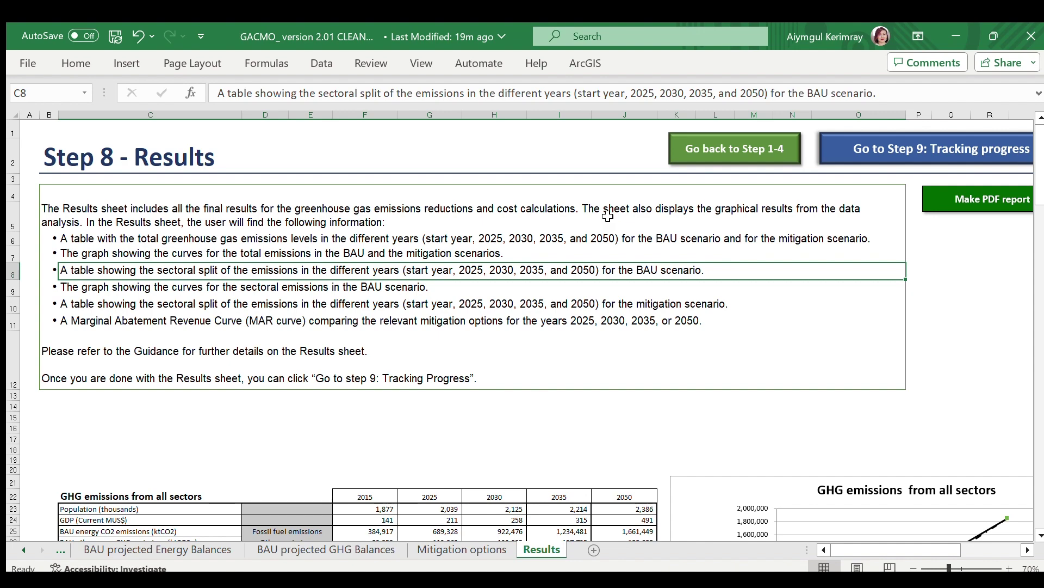
# Highlight the GHG emissions from all sectors table and the BAU emissions per capita and per US$ rows beneath it
pyautogui.scroll(-4, 608, 216)
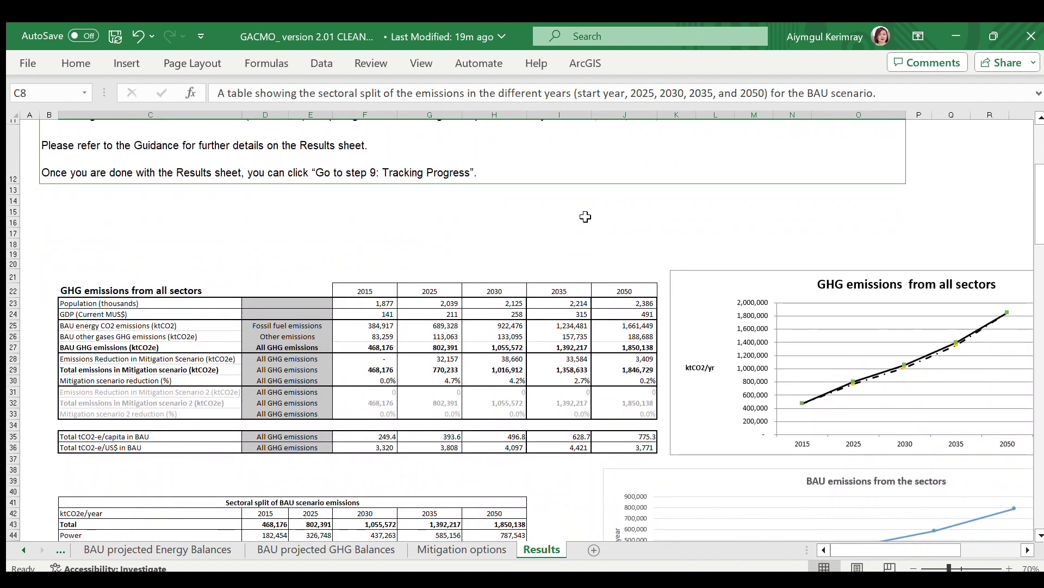
pyautogui.moveTo(196, 274); pyautogui.dragTo(629, 410)
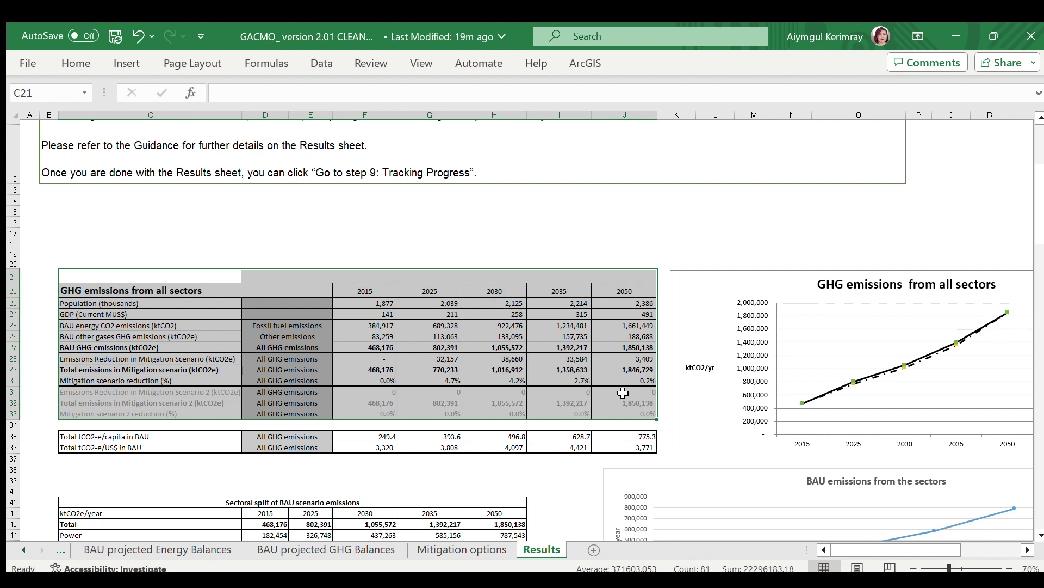
pyautogui.scroll(-3, 623, 393)
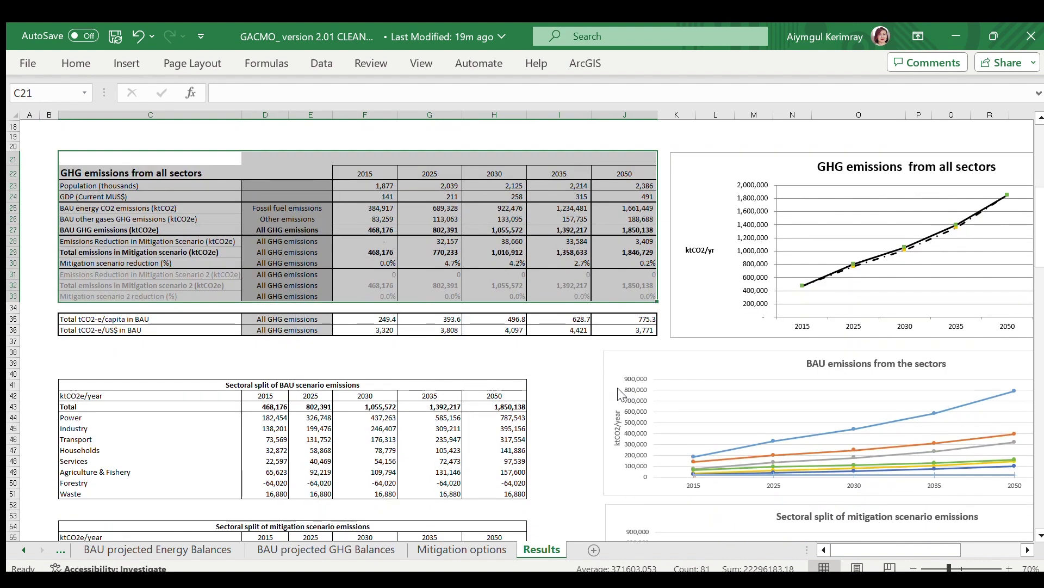
pyautogui.moveTo(217, 319); pyautogui.dragTo(627, 326)
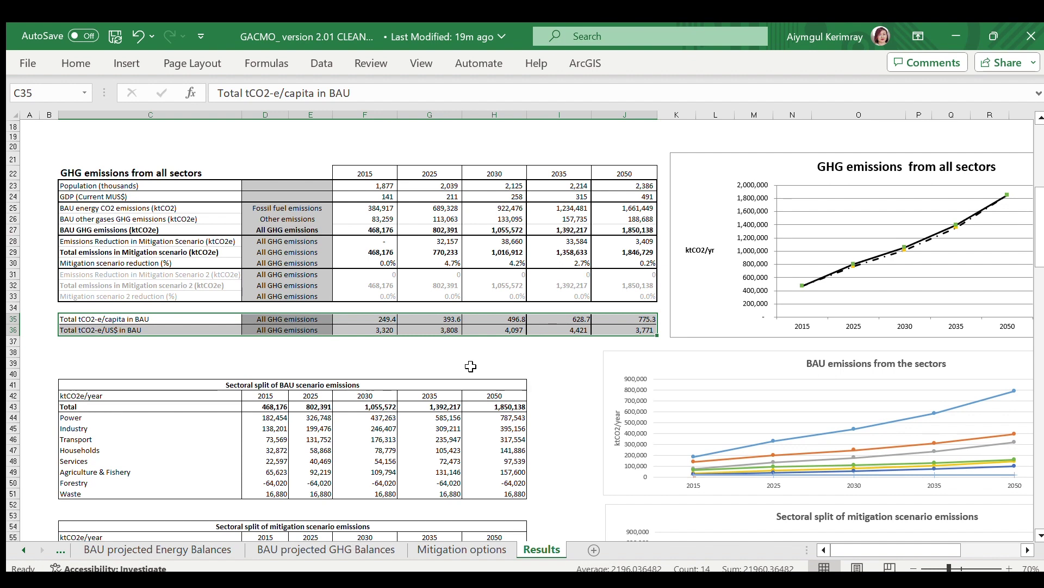
# Highlight in turn the sectoral split tables for BAU scenario emissions, mitigation scenario emissions and GHG reduction potential
pyautogui.scroll(-4, 471, 366)
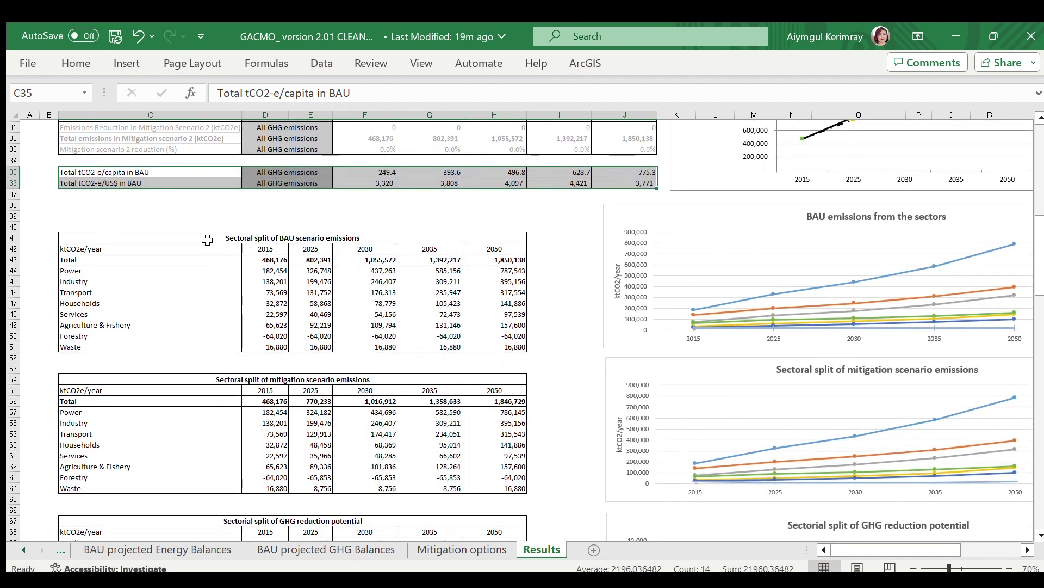
pyautogui.moveTo(207, 238); pyautogui.dragTo(409, 345)
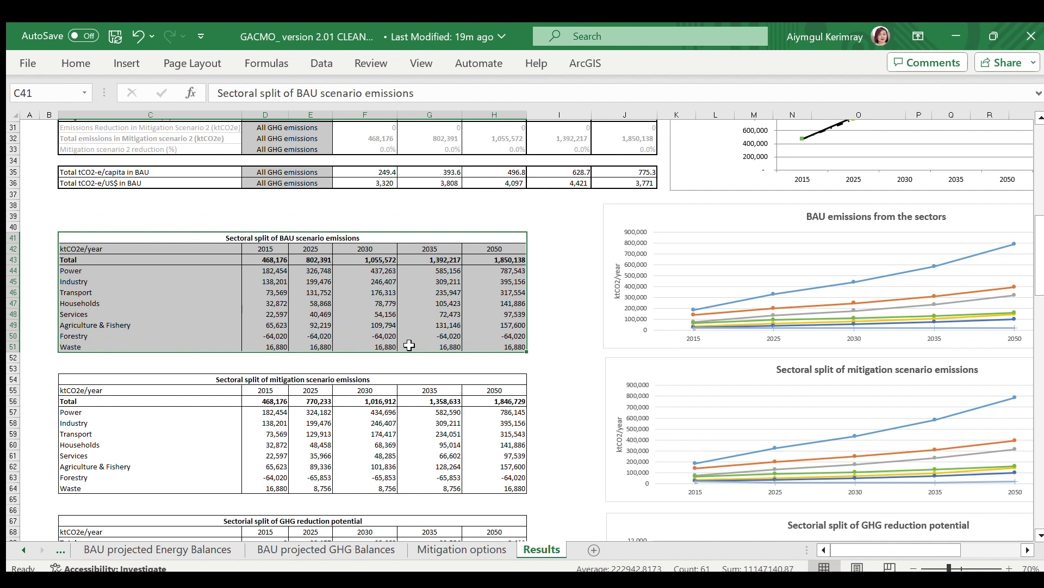
pyautogui.scroll(-3, 409, 345)
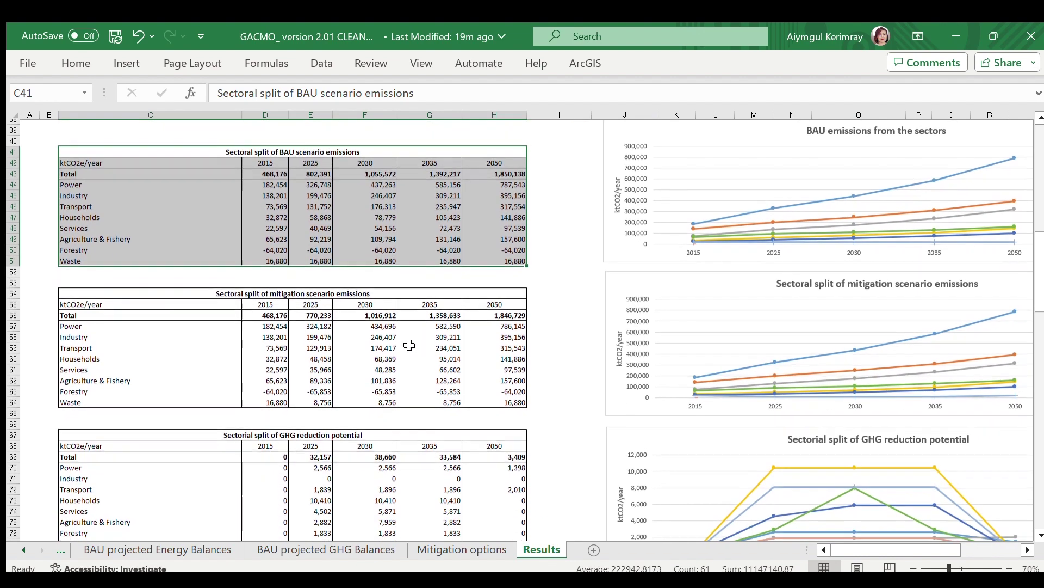
pyautogui.moveTo(217, 291); pyautogui.dragTo(275, 398)
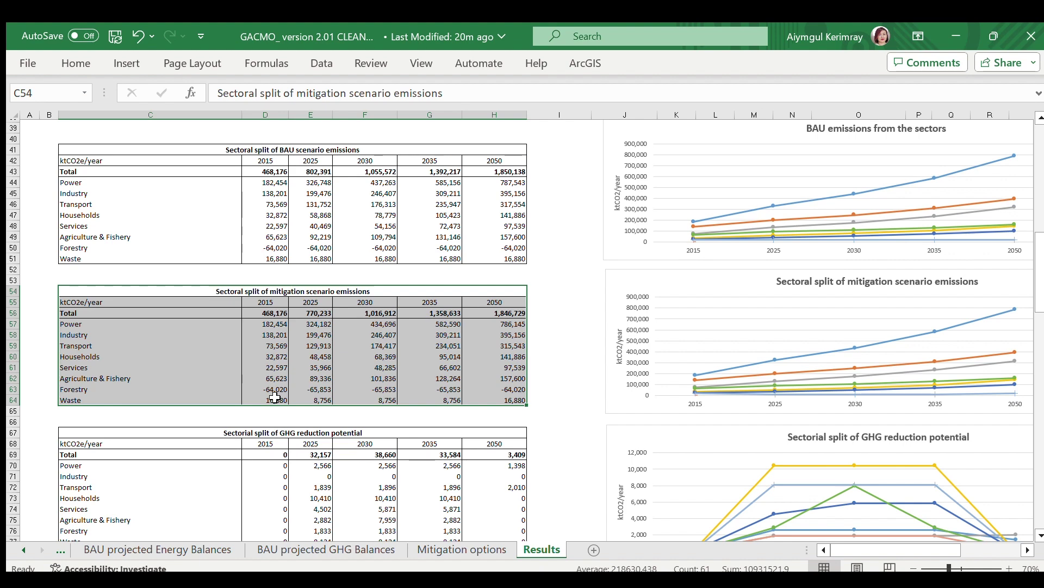
pyautogui.scroll(-4, 243, 388)
pyautogui.moveTo(176, 317); pyautogui.dragTo(329, 419)
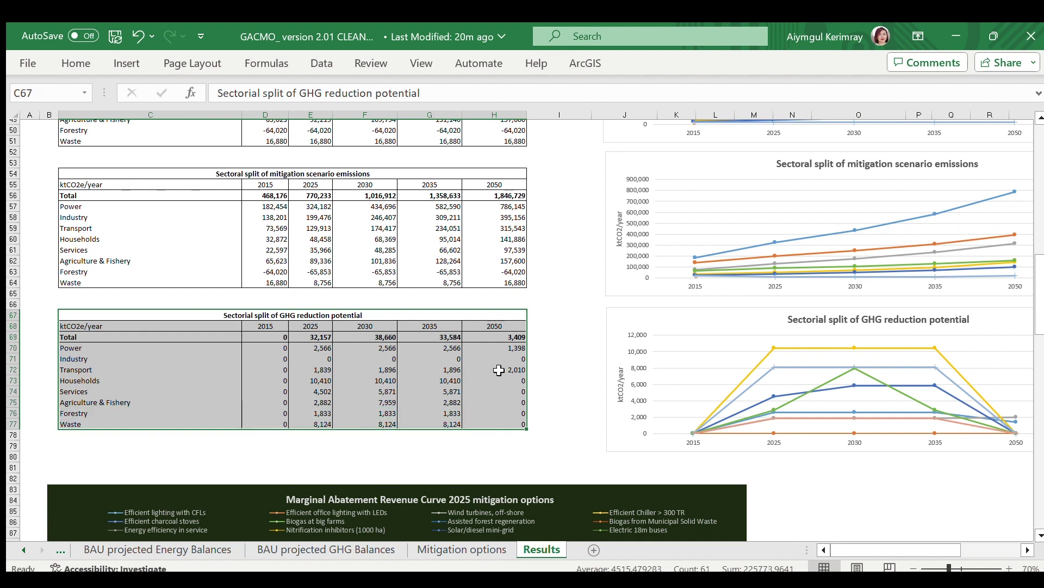
# Review the charts beside the result tables, from GHG emissions from all sectors to the sectoral split of GHG reduction potential
pyautogui.click(577, 335)
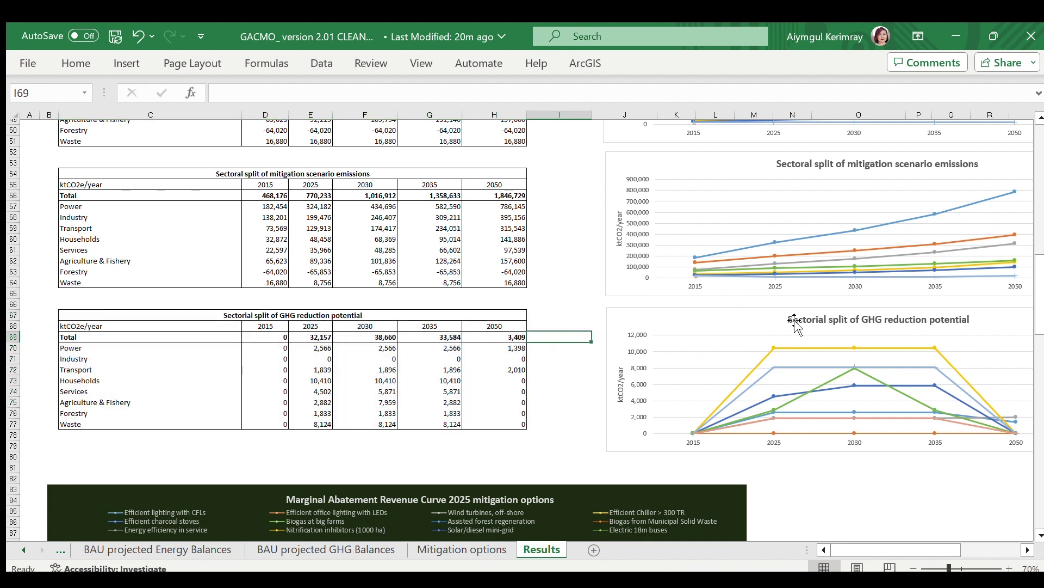
pyautogui.scroll(4, 789, 314)
pyautogui.scroll(6, 824, 308)
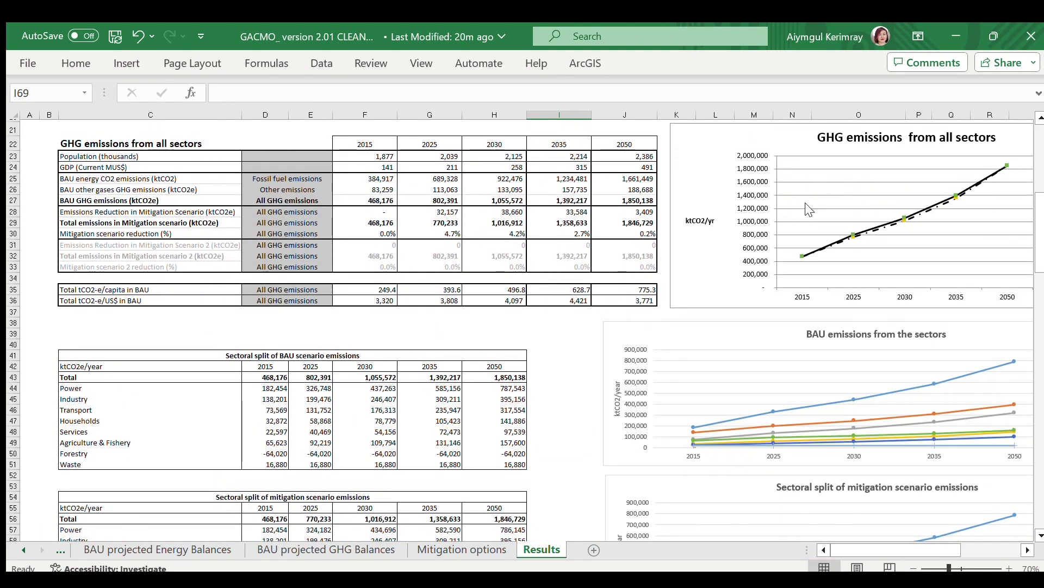
pyautogui.scroll(-3, 620, 386)
pyautogui.scroll(-10, 619, 381)
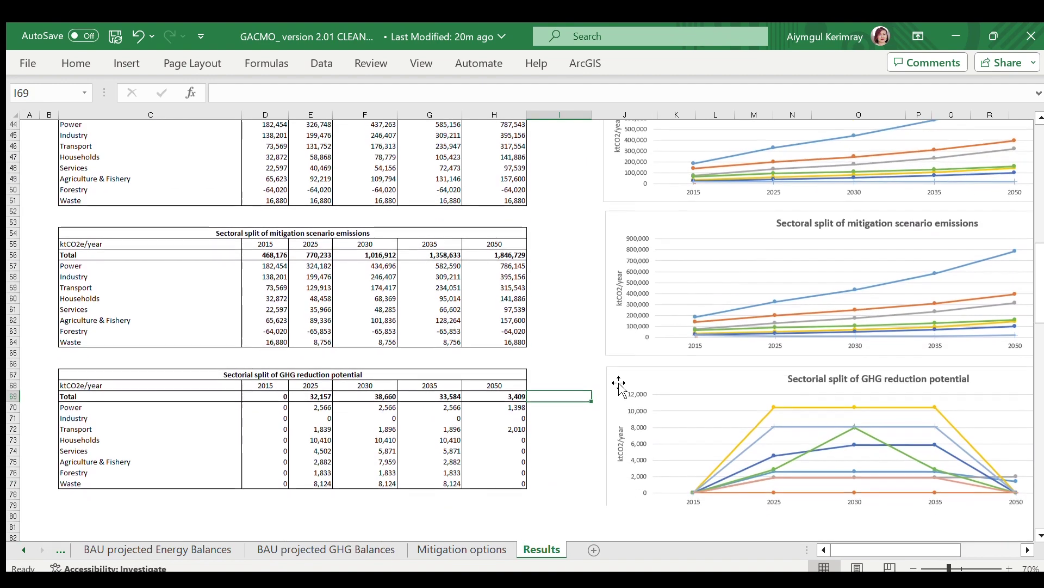
# Select the Marginal Abatement Revenue Curve chart for the 2025 mitigation options, then return to the mitigation options sheet
pyautogui.scroll(-3, 613, 380)
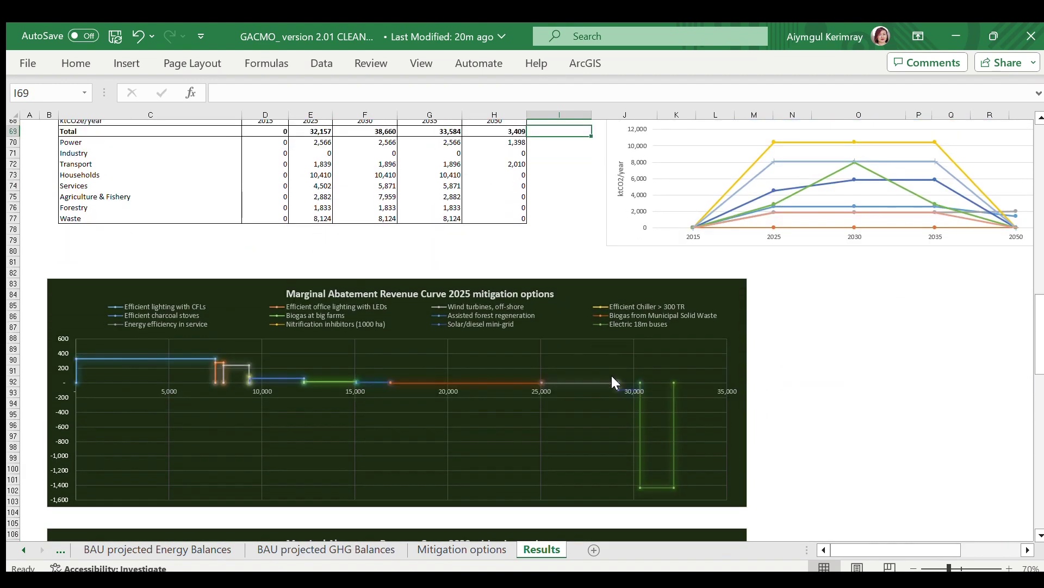
pyautogui.click(277, 261)
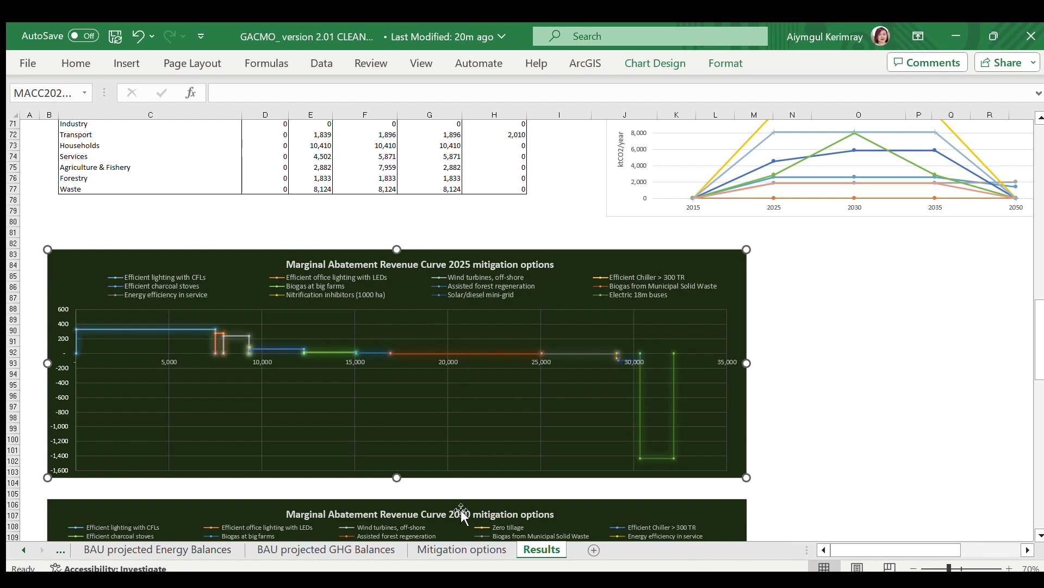
pyautogui.click(465, 550)
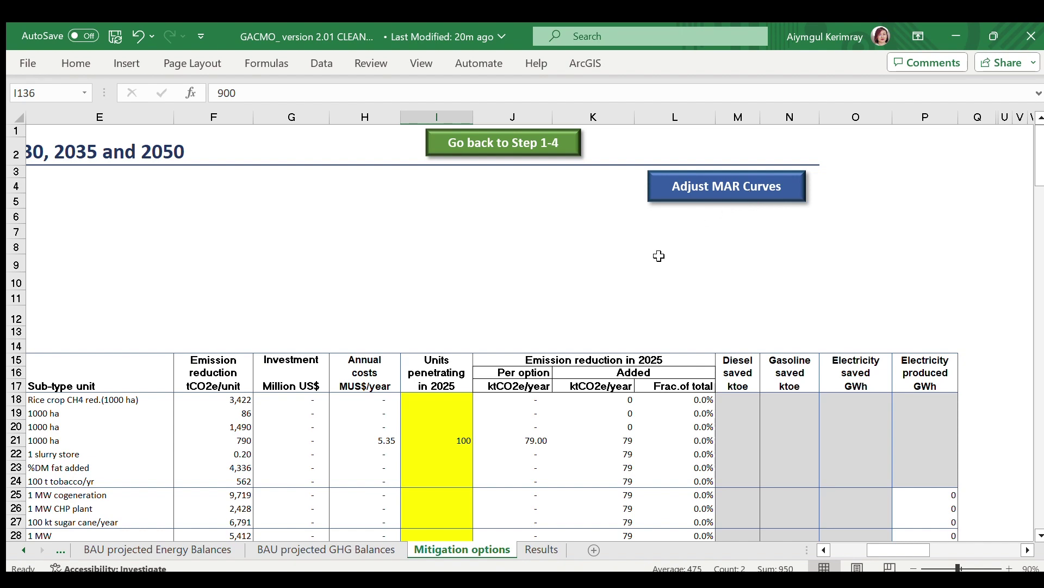
# Review the Marginal Abatement Revenue Curve charts for 2025, 2030, 2035 and 2050 on the Results sheet
pyautogui.click(541, 549)
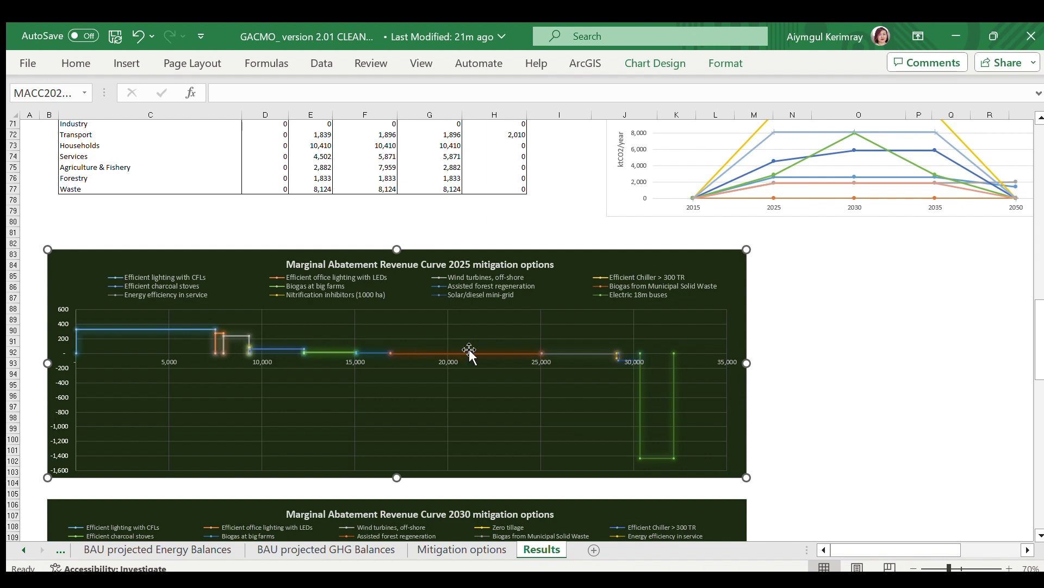
pyautogui.scroll(-1, 496, 355)
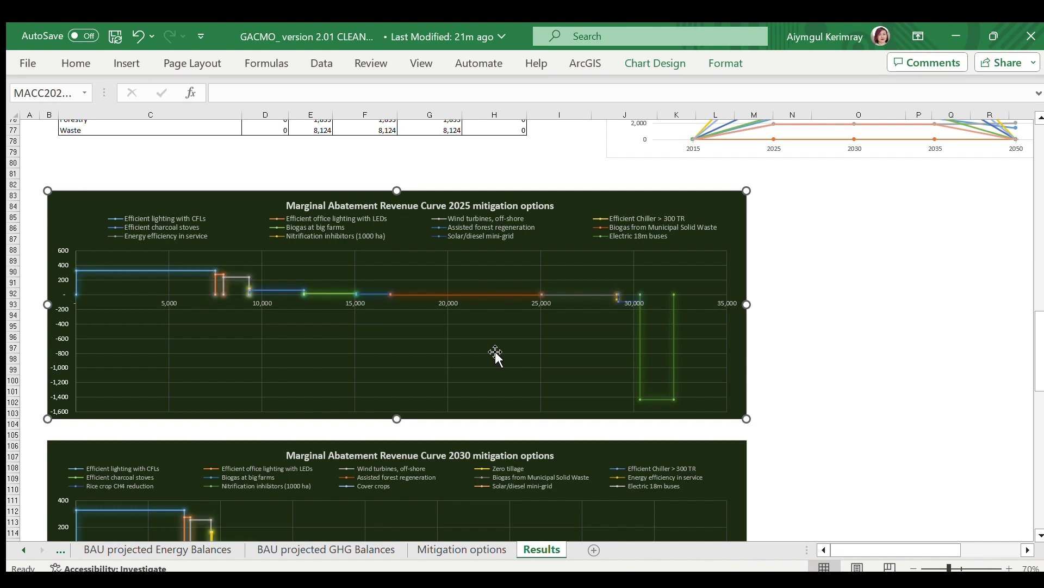
pyautogui.scroll(-7, 496, 355)
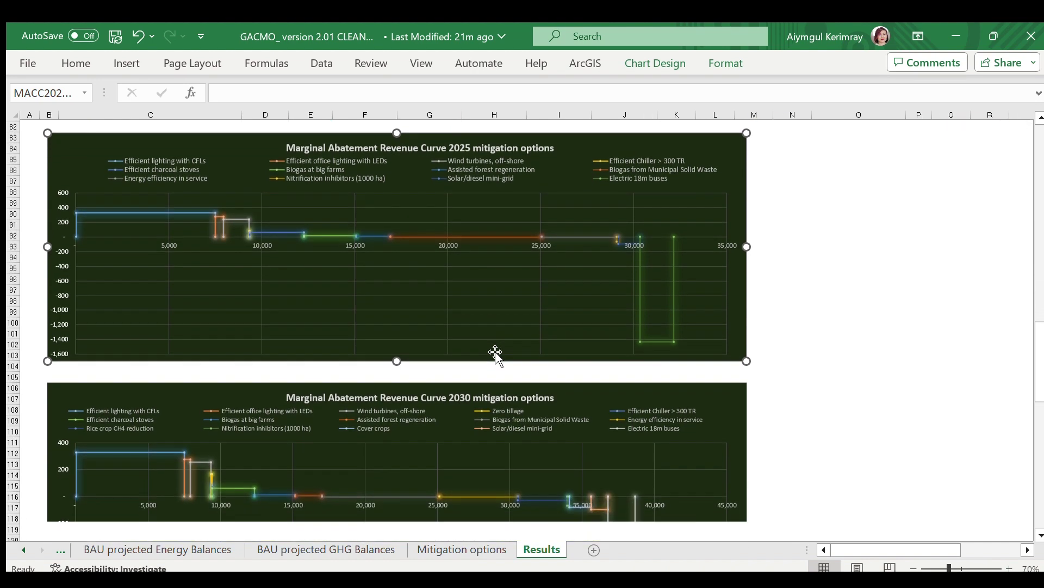
pyautogui.scroll(-8, 495, 351)
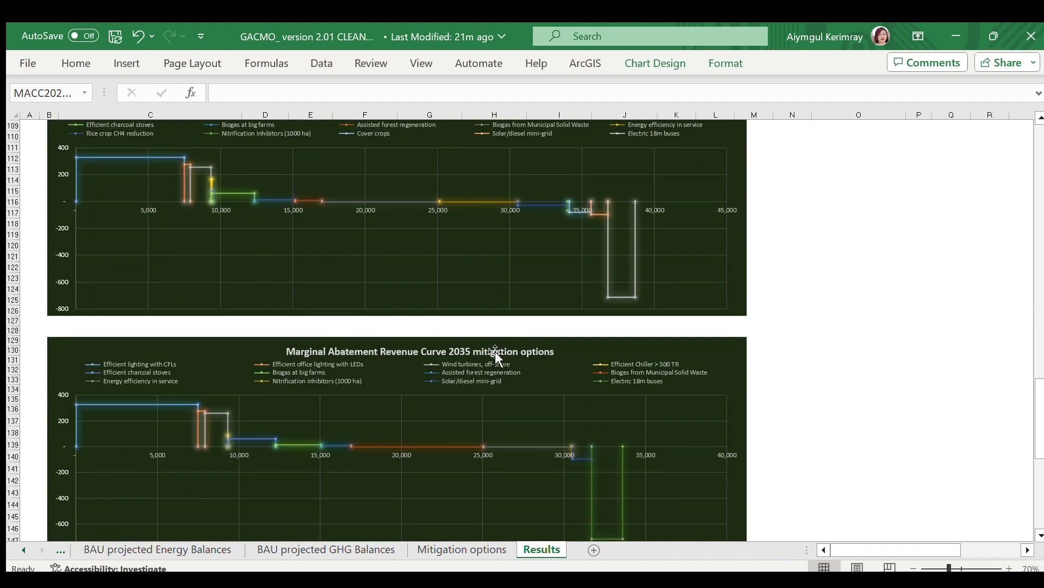
pyautogui.scroll(-6, 493, 349)
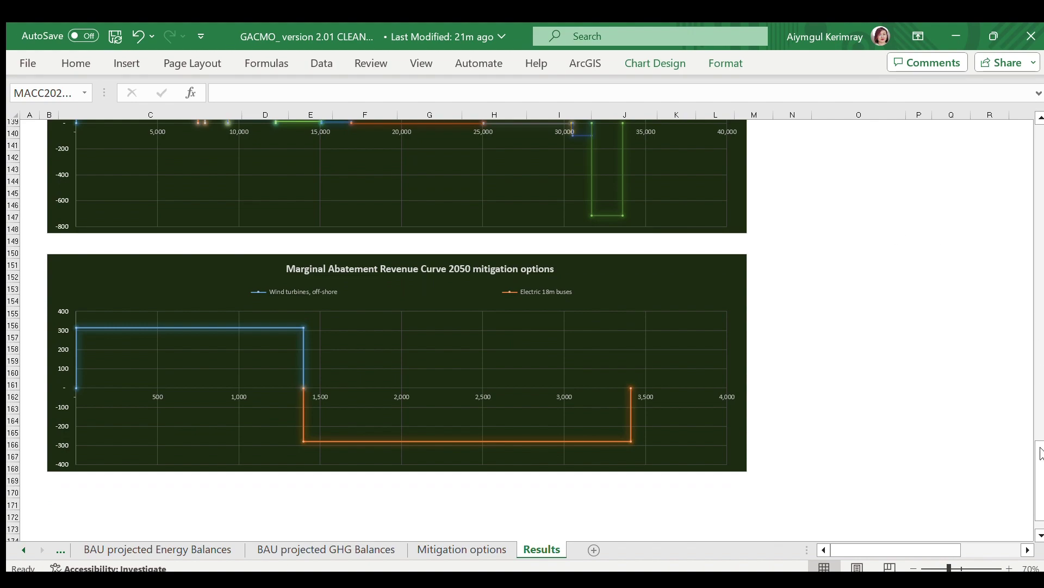
# Return to the start of the Results sheet and go on to Step 9: Tracking progress
pyautogui.moveTo(1040, 457); pyautogui.dragTo(1040, 120)
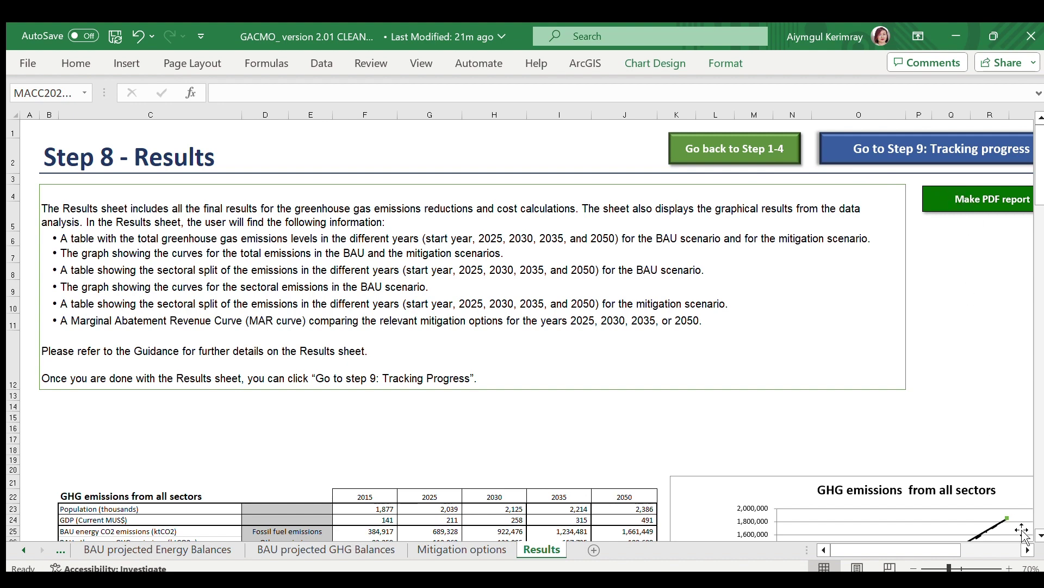
pyautogui.hscroll(5, 1024, 536)
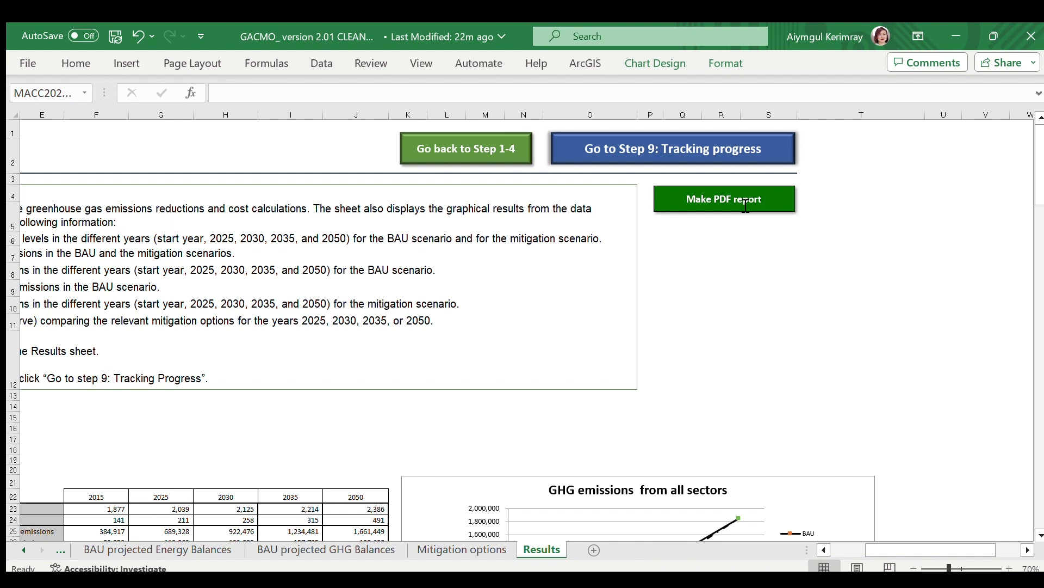
pyautogui.click(718, 151)
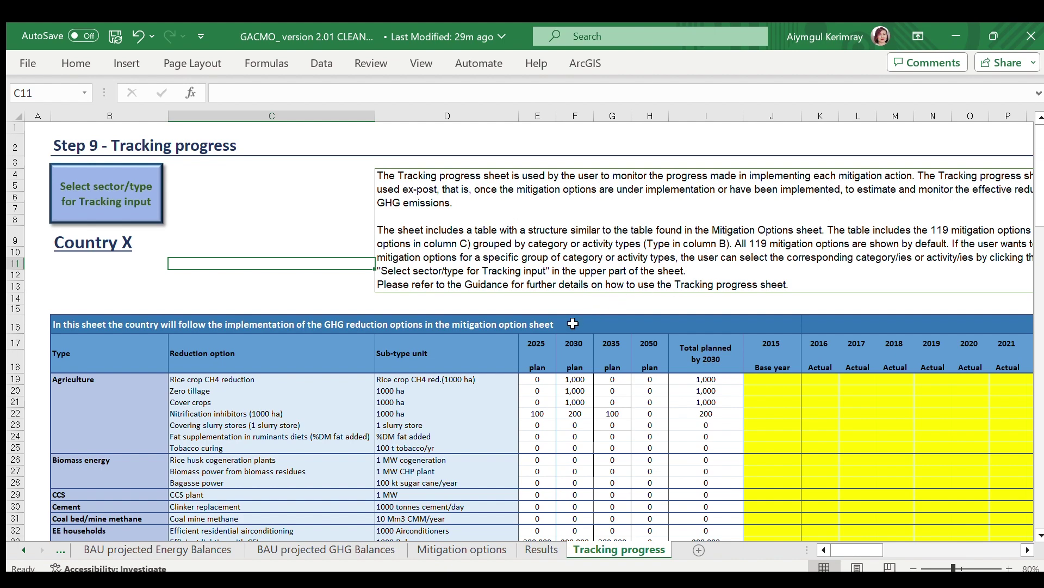
# Highlight the Reduction option column of the tracking table, then return to its first rows
pyautogui.moveTo(354, 359); pyautogui.dragTo(335, 509)
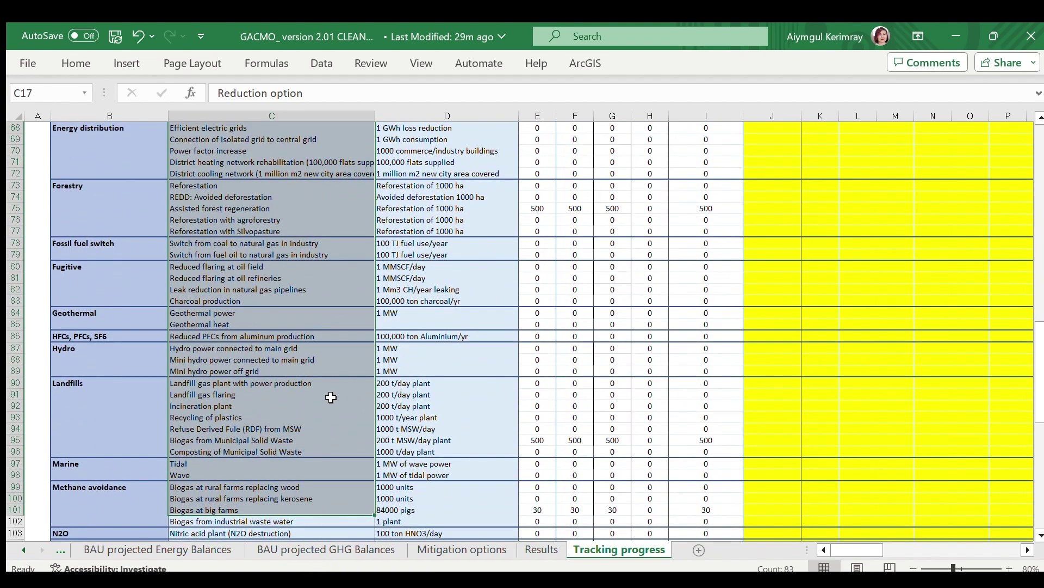
pyautogui.scroll(11, 332, 397)
pyautogui.scroll(9, 330, 398)
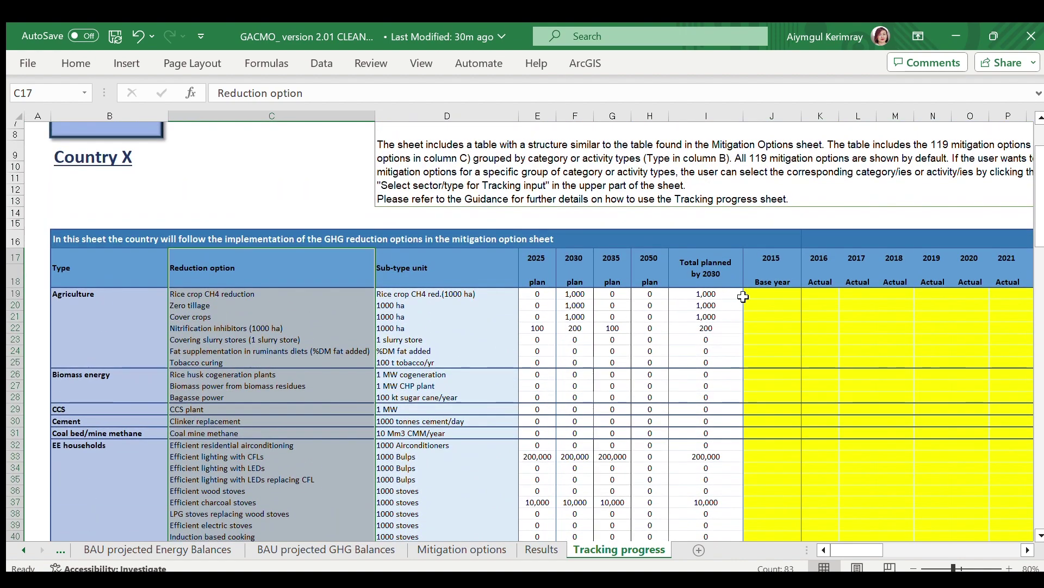
# Move across the Rice crop CH4 reduction row to Accumulated, then highlight the yellow input columns from 2015 to 2030
pyautogui.click(762, 290)
pyautogui.press('Right')
pyautogui.press('Right')
pyautogui.press('Right')
pyautogui.press('Right')
pyautogui.press('Right')
pyautogui.press('Right')
pyautogui.press('Right')
pyautogui.press('Right')
pyautogui.press('Right')
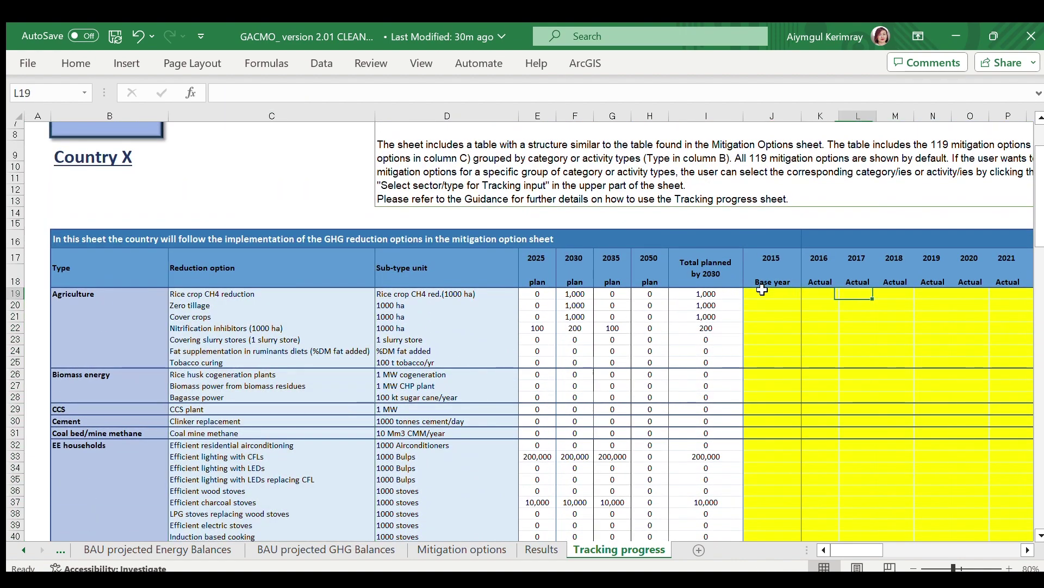
pyautogui.press('Right')
pyautogui.press('Right')
pyautogui.press('Right')
pyautogui.press('Right')
pyautogui.press('Right')
pyautogui.press('Right')
pyautogui.press('Right')
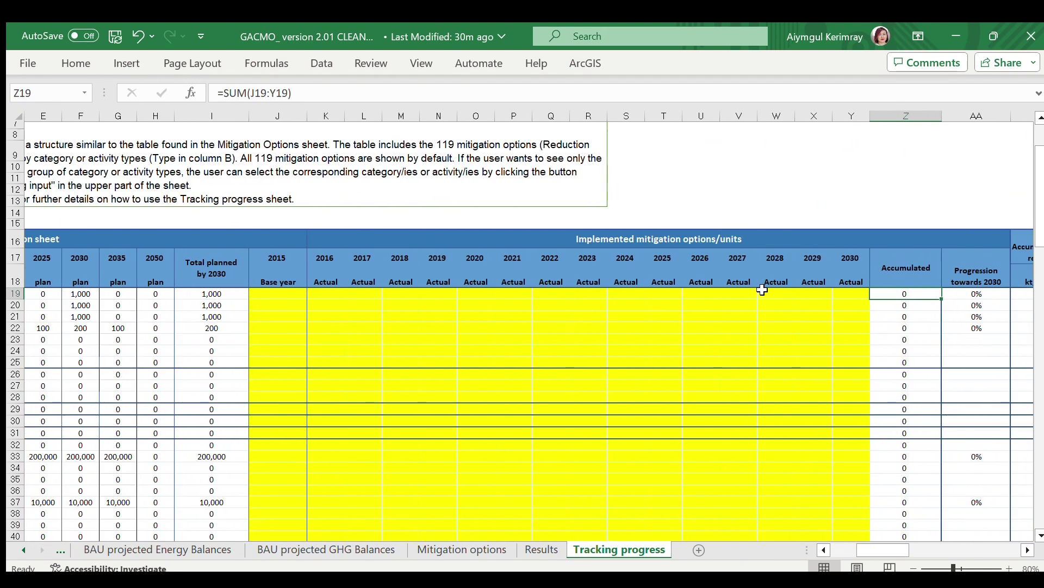
pyautogui.moveTo(277, 116); pyautogui.dragTo(851, 90)
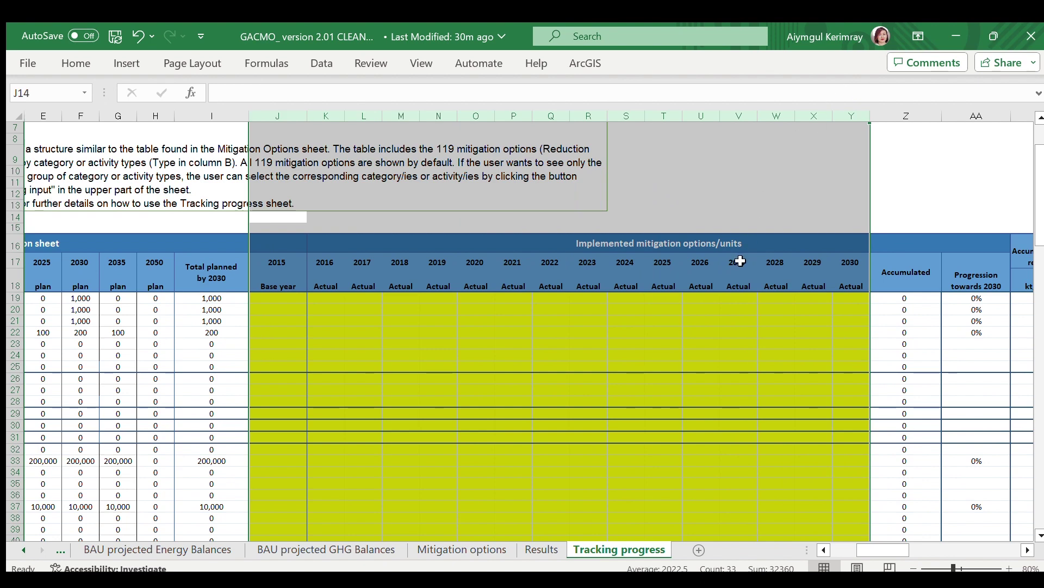
# Highlight the Accumulated column, followed by the Progression towards 2030 column
pyautogui.click(905, 253)
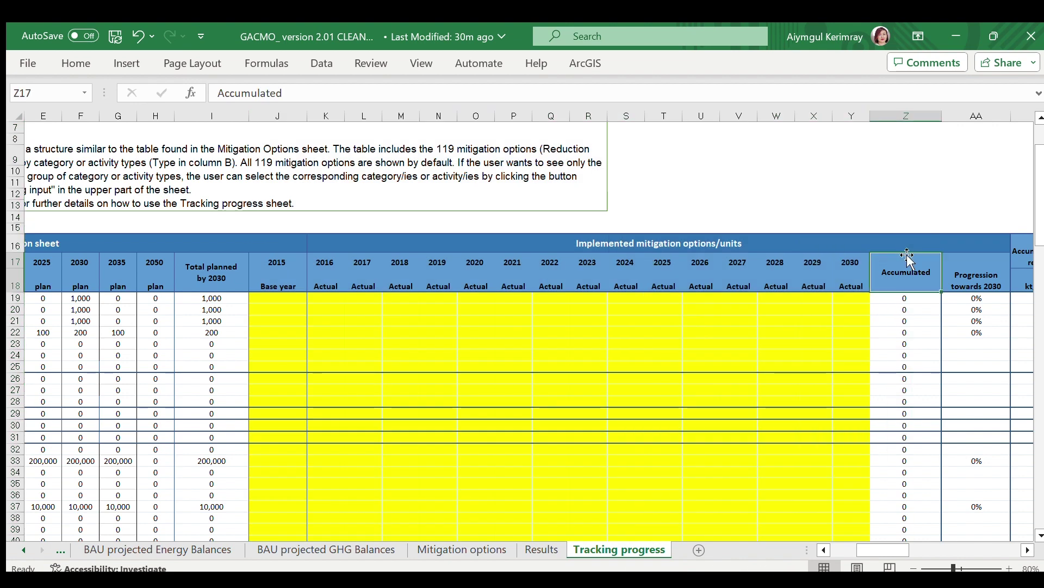
pyautogui.click(907, 121)
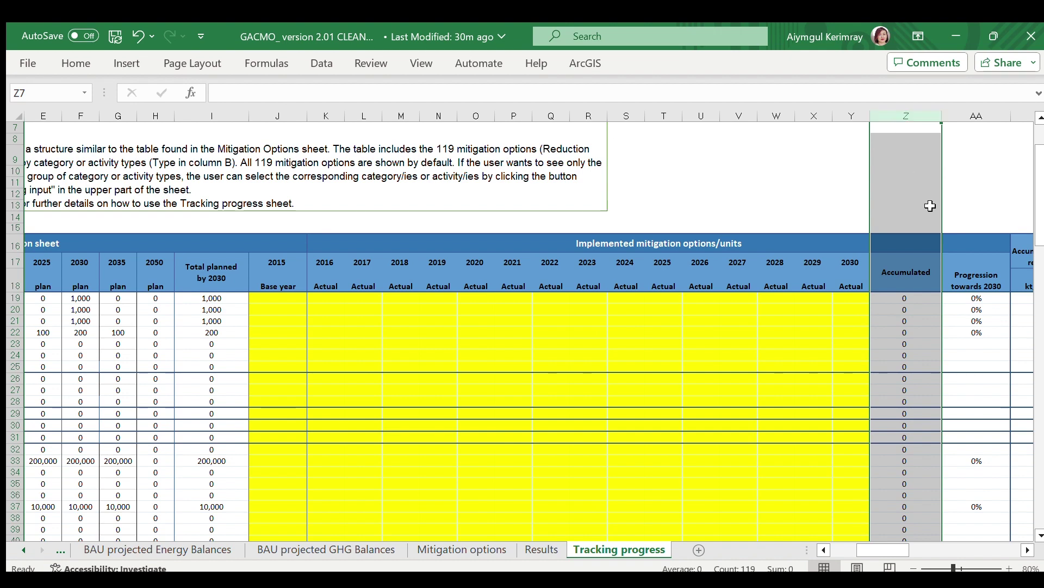
pyautogui.click(1003, 128)
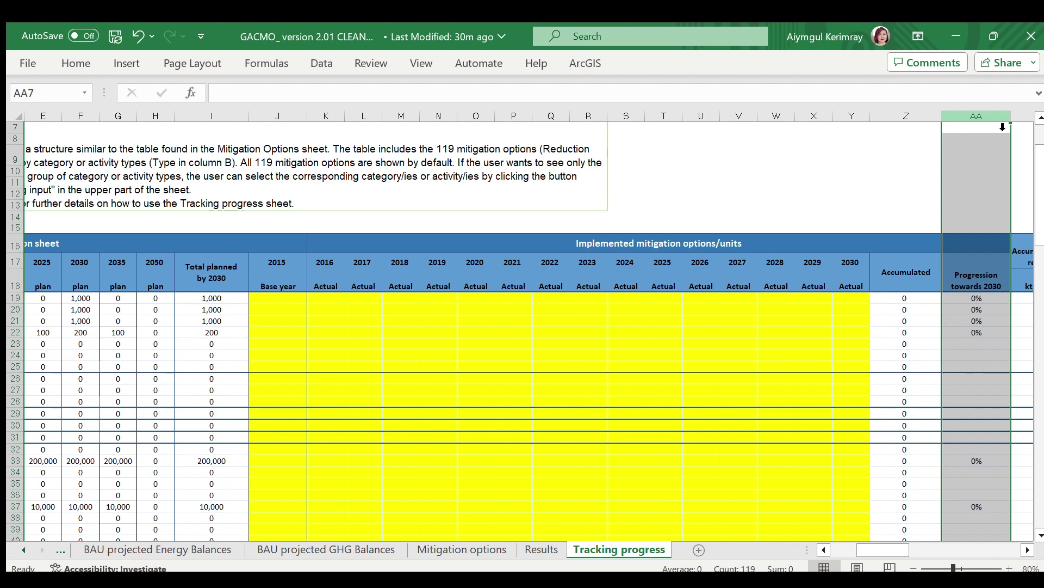
# Highlight the Total Accumulated GHG reduction column next to the external and internal finance columns
pyautogui.click(1028, 549)
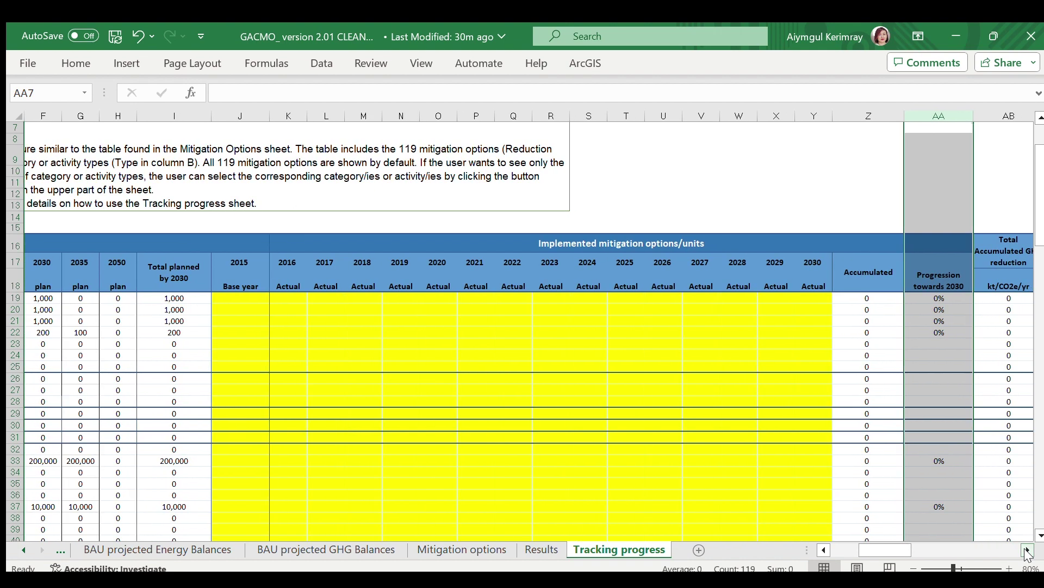
pyautogui.click(1027, 550)
pyautogui.click(1028, 550)
pyautogui.click(1027, 550)
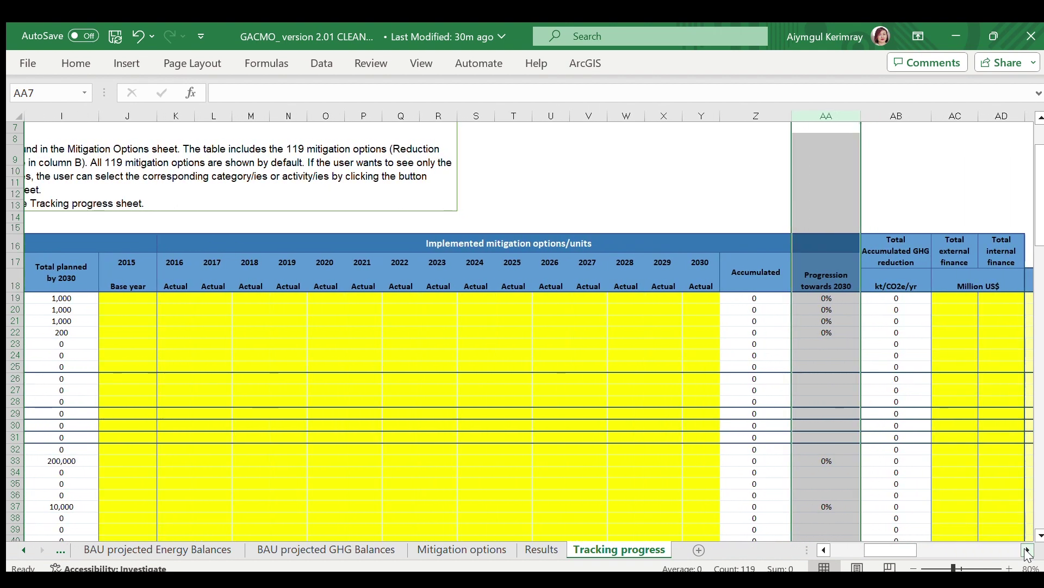
pyautogui.click(1028, 550)
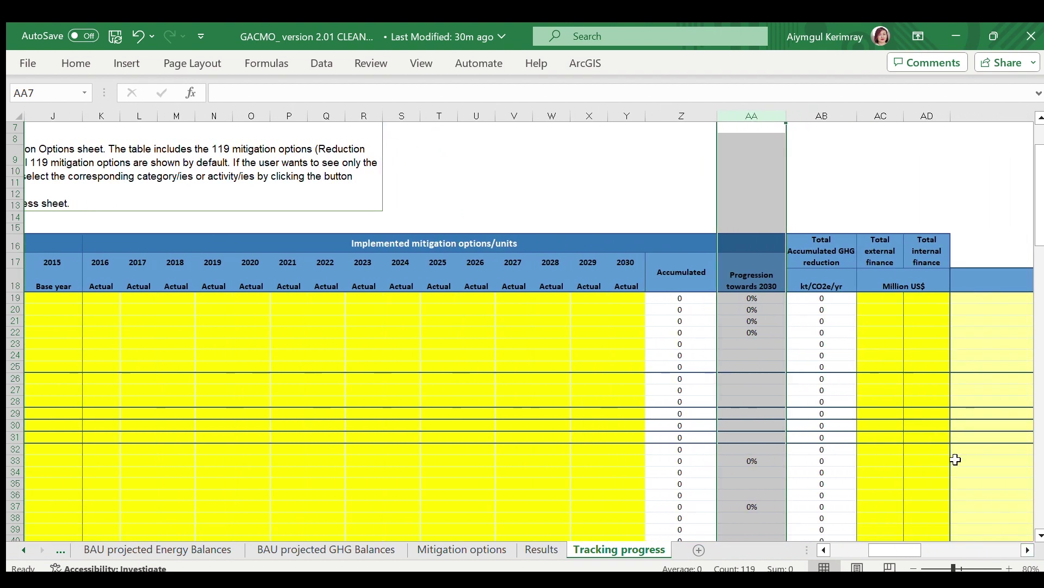
pyautogui.click(837, 122)
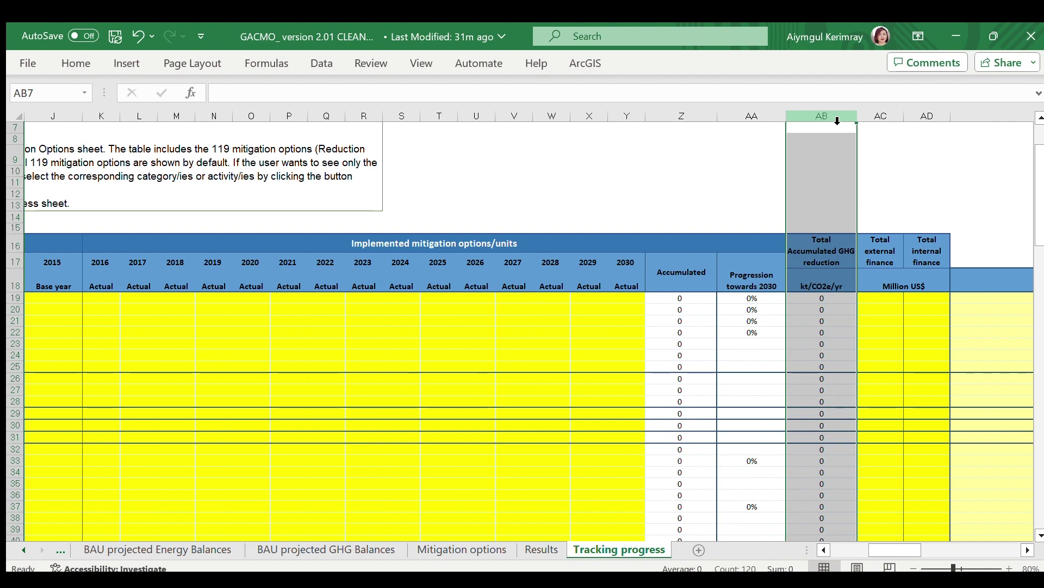
# Return from the Accumulated column to column A at the start of the tracking table
pyautogui.click(687, 219)
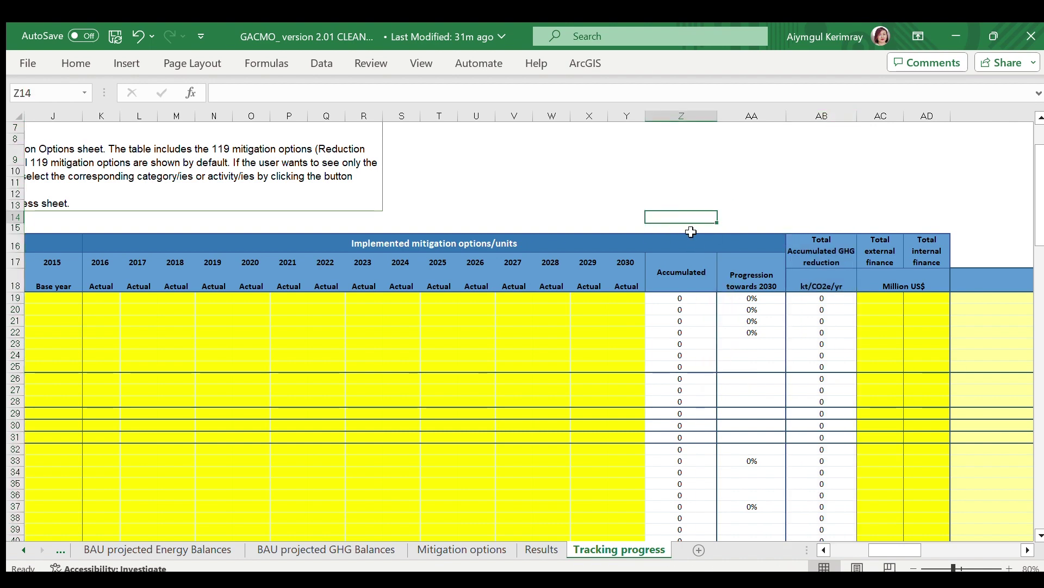
pyautogui.press('Left')
pyautogui.press('Left')
pyautogui.press('Left')
pyautogui.press('Left')
pyautogui.press('Left')
pyautogui.press('Left')
pyautogui.press('Left')
pyautogui.press('Left')
pyautogui.press('Left')
pyautogui.press('Left')
pyautogui.press('Left')
pyautogui.press('Left')
pyautogui.press('Left')
pyautogui.press('Left')
pyautogui.press('Left')
pyautogui.press('Left')
pyautogui.press('Left')
pyautogui.press('Left')
pyautogui.press('Left')
pyautogui.press('Left')
pyautogui.press('Left')
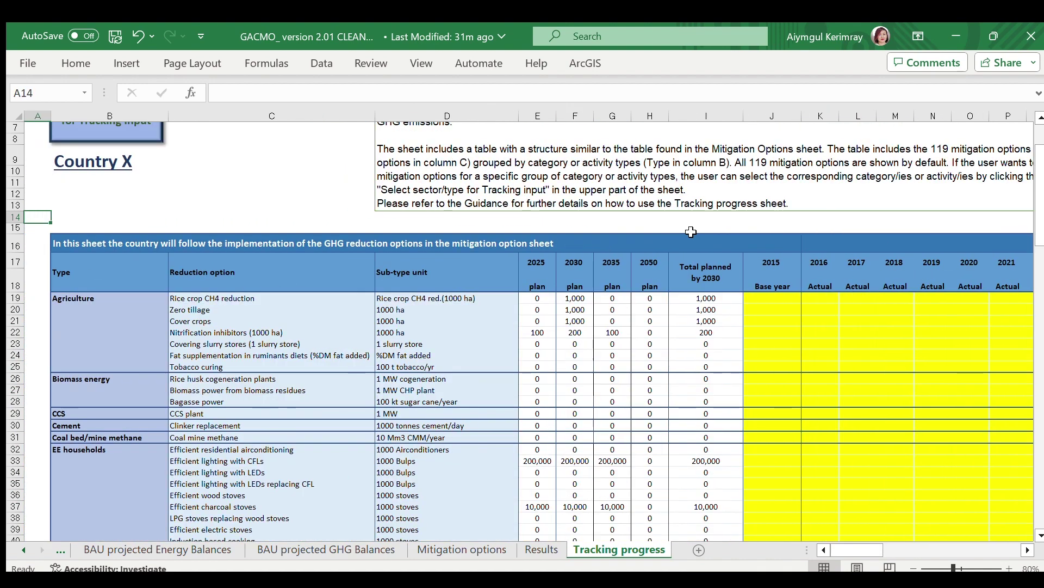